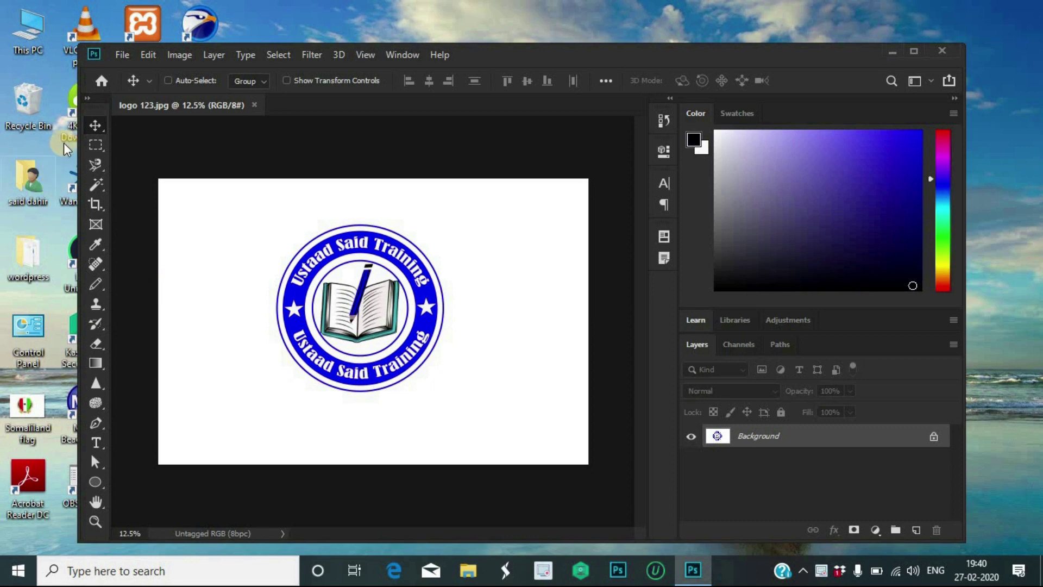
- Create a 15 x 10 inch, 300 ppi RGB document with a white background and add an empty layer
left_click(122, 57)
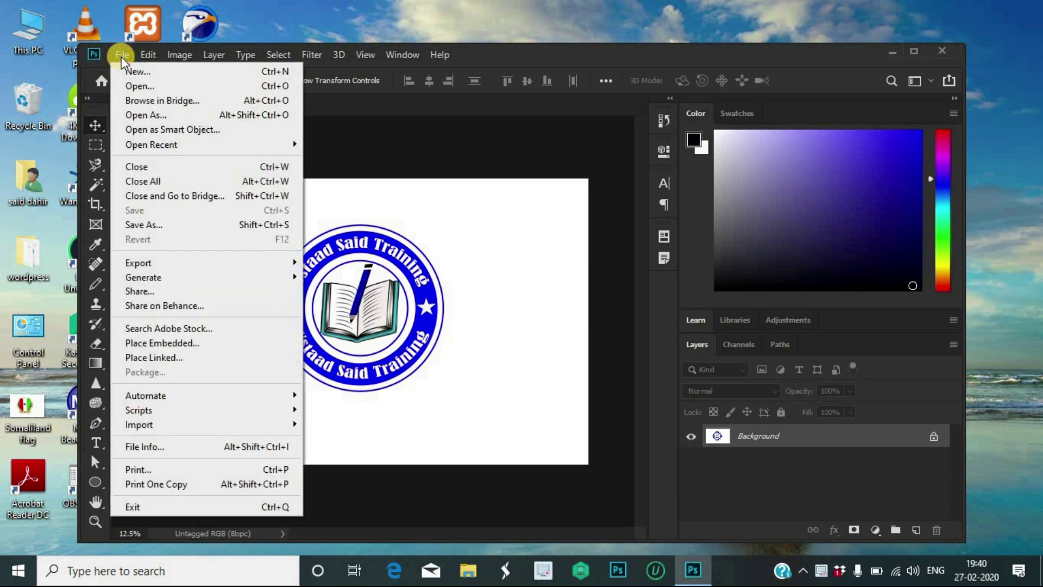
left_click(150, 76)
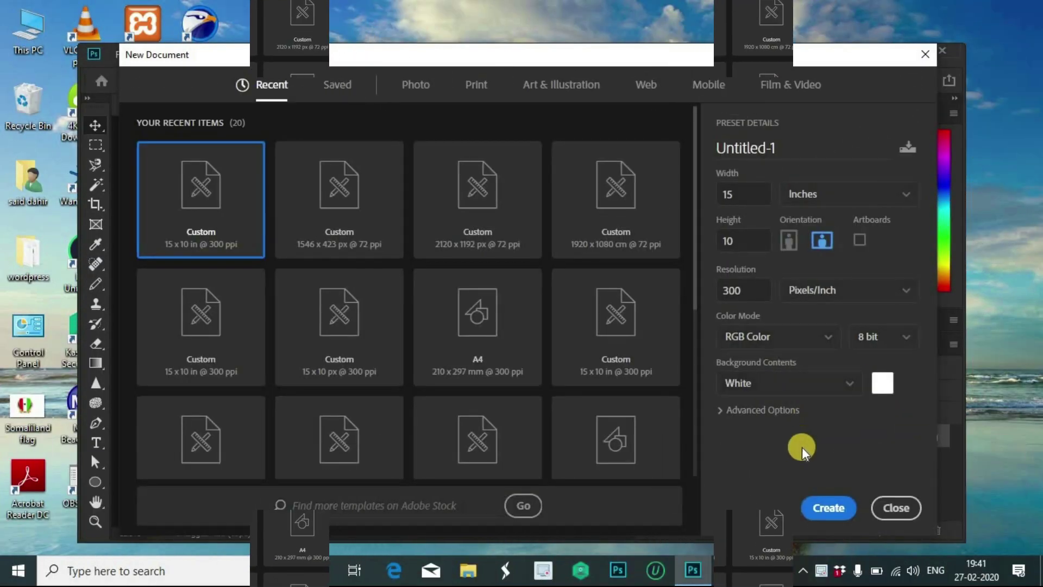
left_click(819, 500)
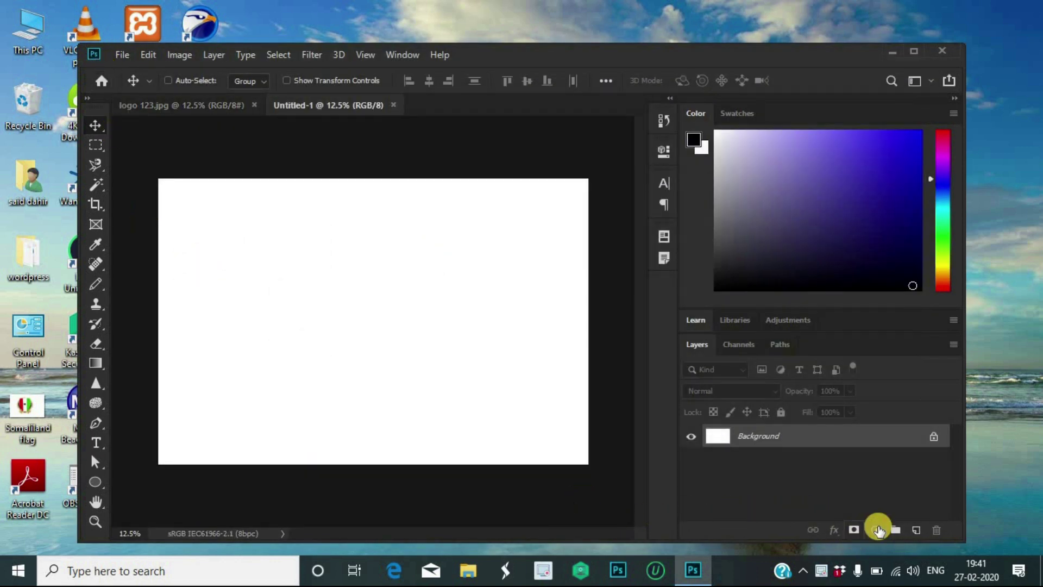
left_click(916, 531)
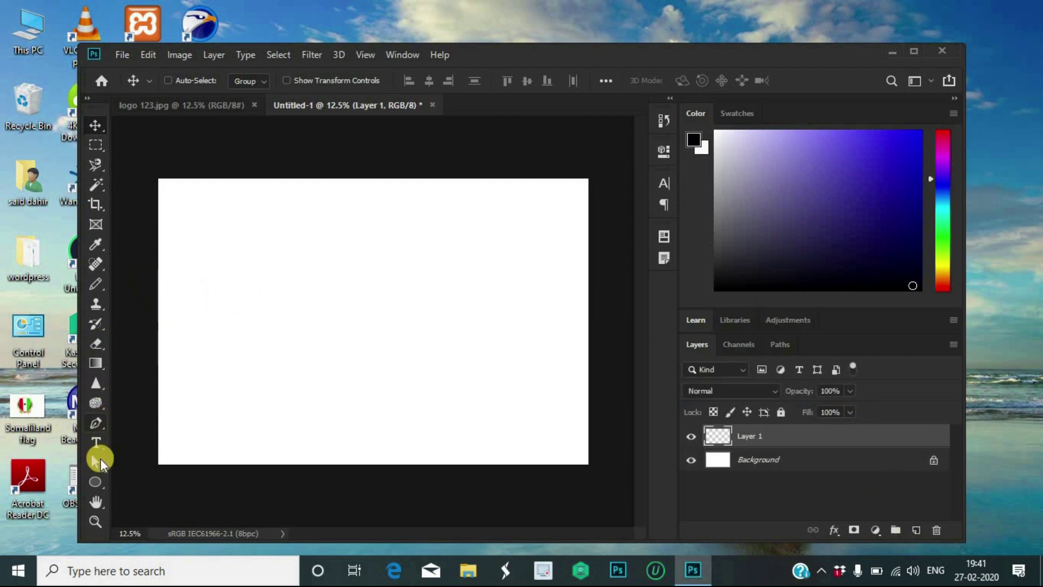
- Create a 100 x 100 px circle from its center with the Ellipse Tool, using no fill and a blue stroke
left_click(95, 483)
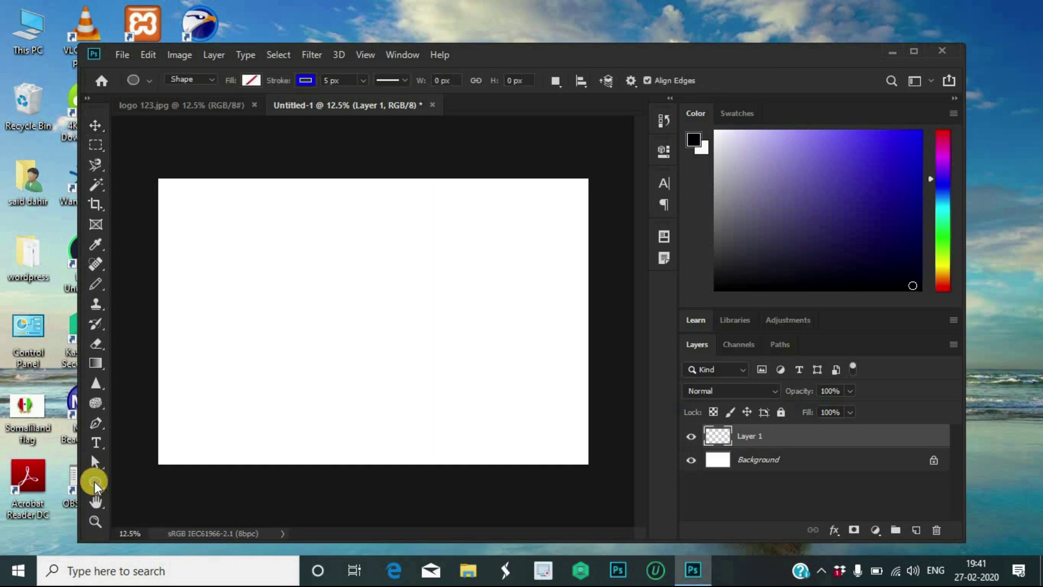
right_click(95, 483)
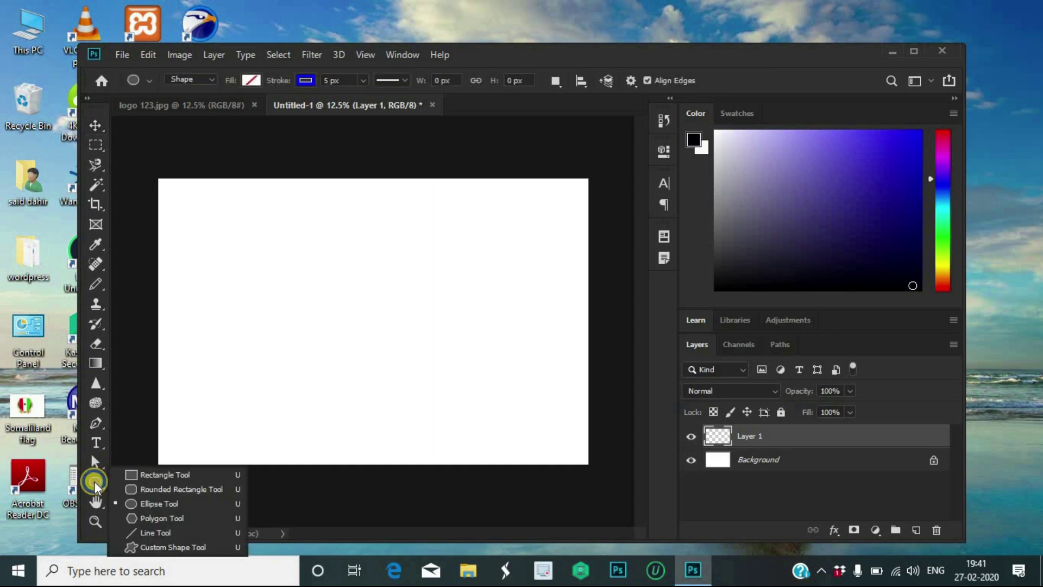
left_click(146, 501)
left_click(319, 273)
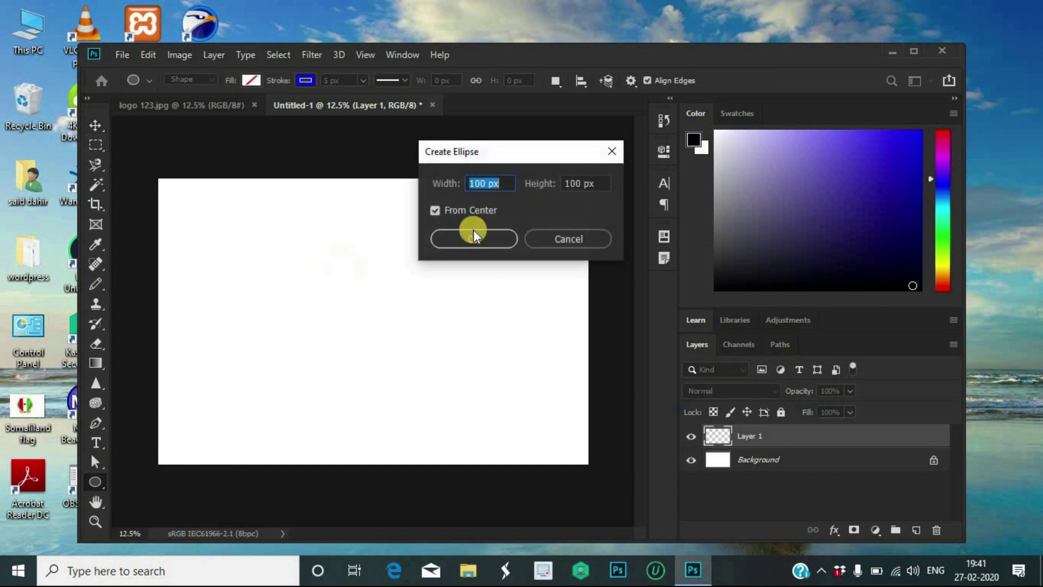
left_click(457, 241)
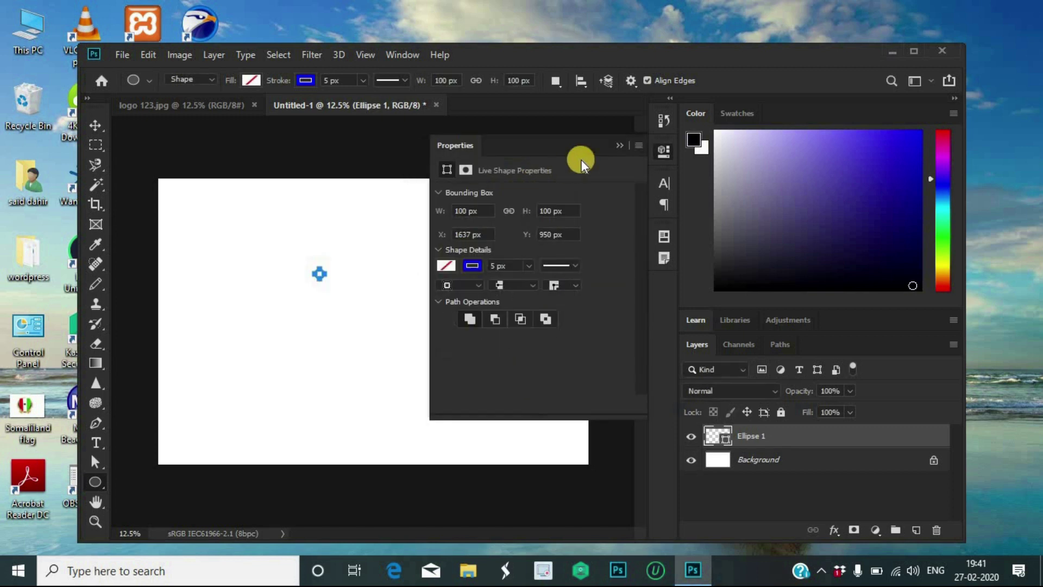
left_click(624, 145)
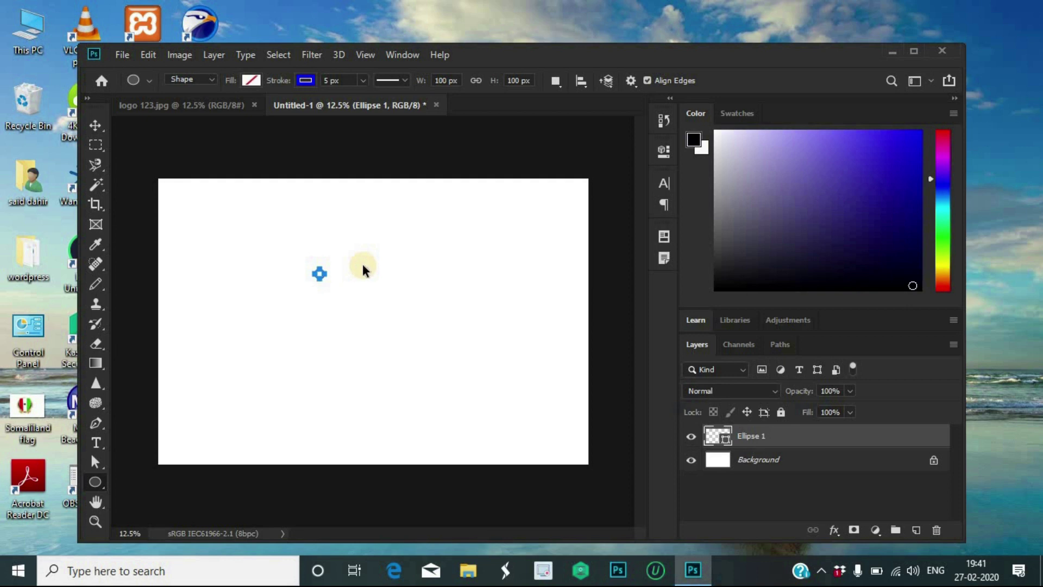
- Scale the circle proportionally from its center to about 1683 px wide and move it to the middle of the canvas
key("ctrl+t")
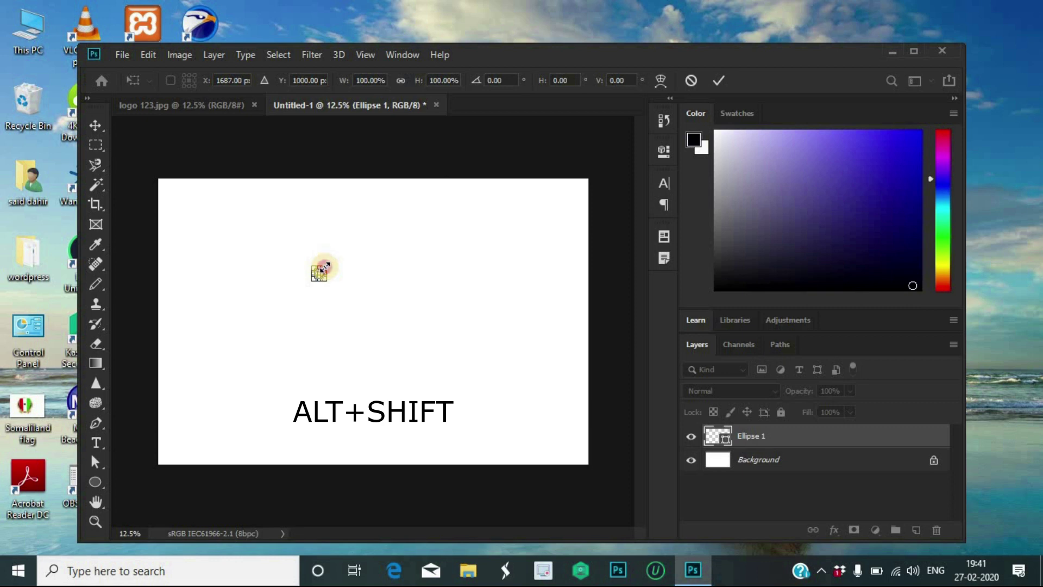
left_click_drag(325, 266, 411, 202)
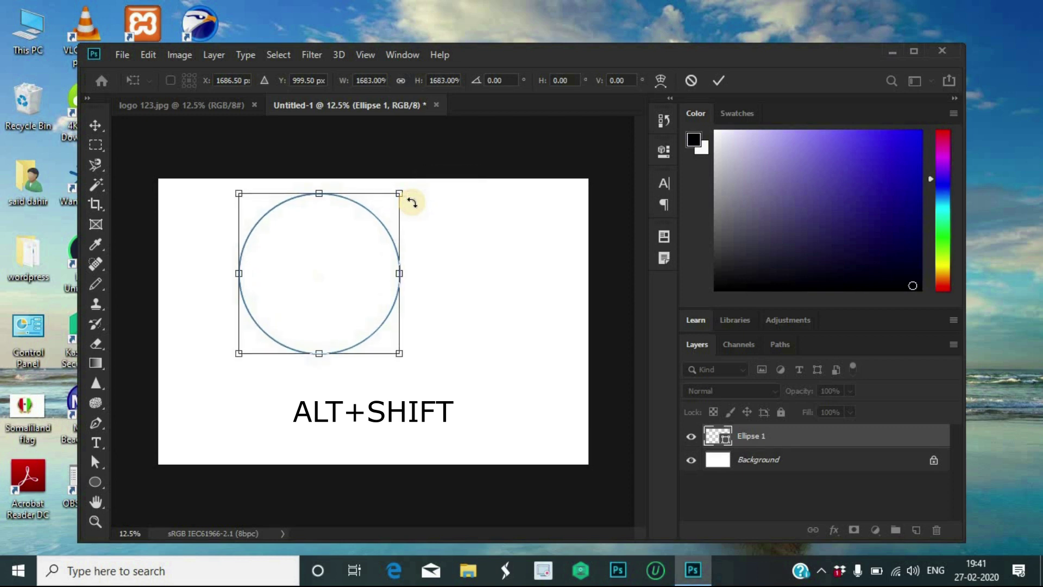
left_click(716, 81)
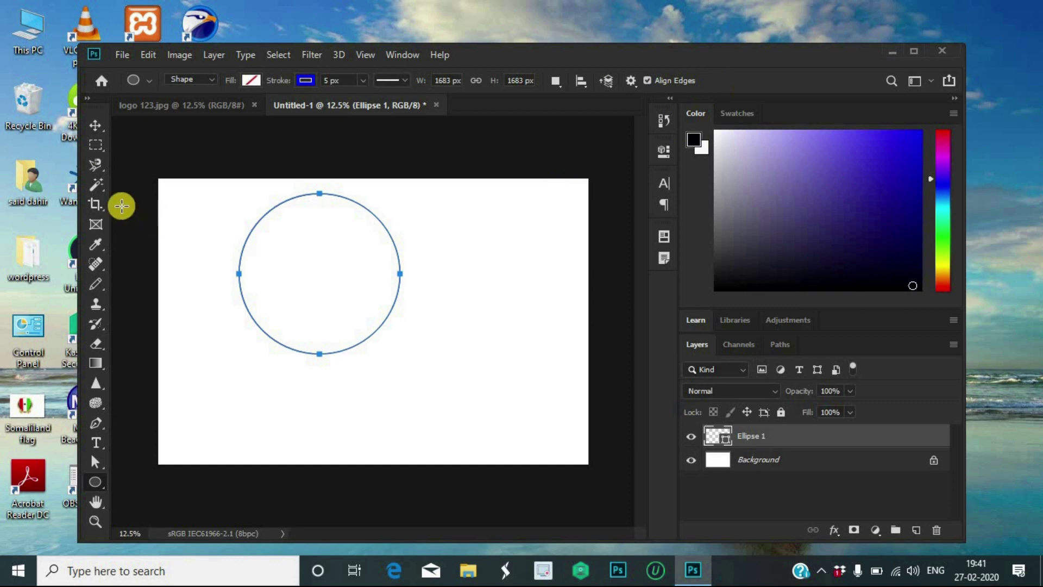
left_click(96, 124)
left_click_drag(294, 258, 349, 306)
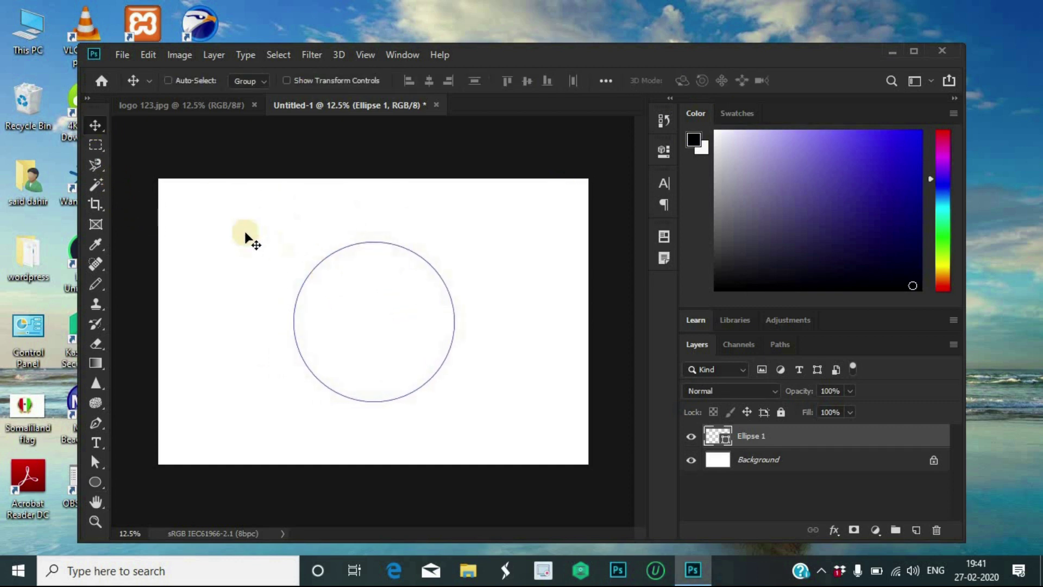
- Set the circle's stroke width to 15 px
left_click(95, 481)
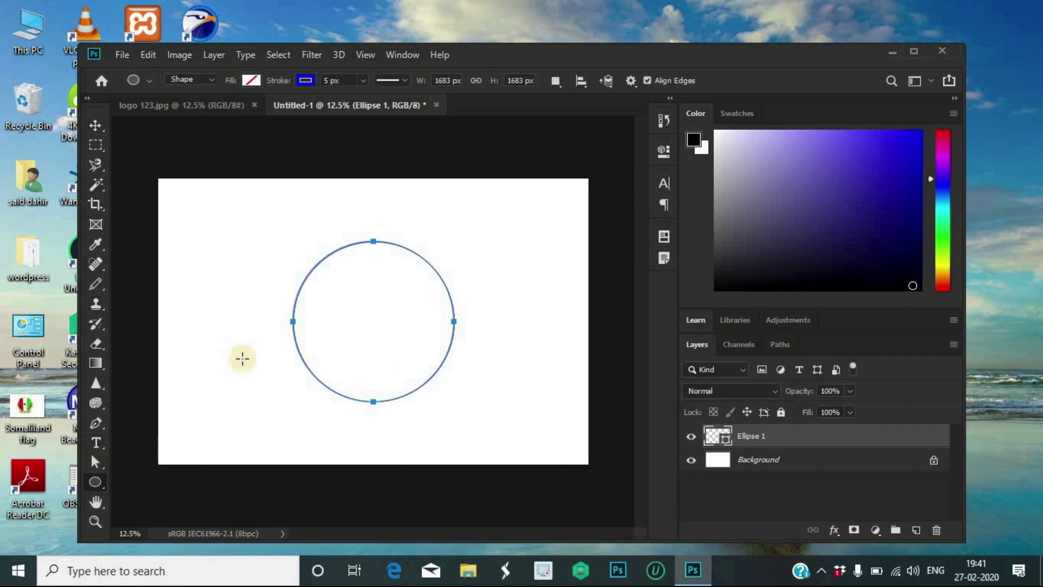
left_click(324, 82)
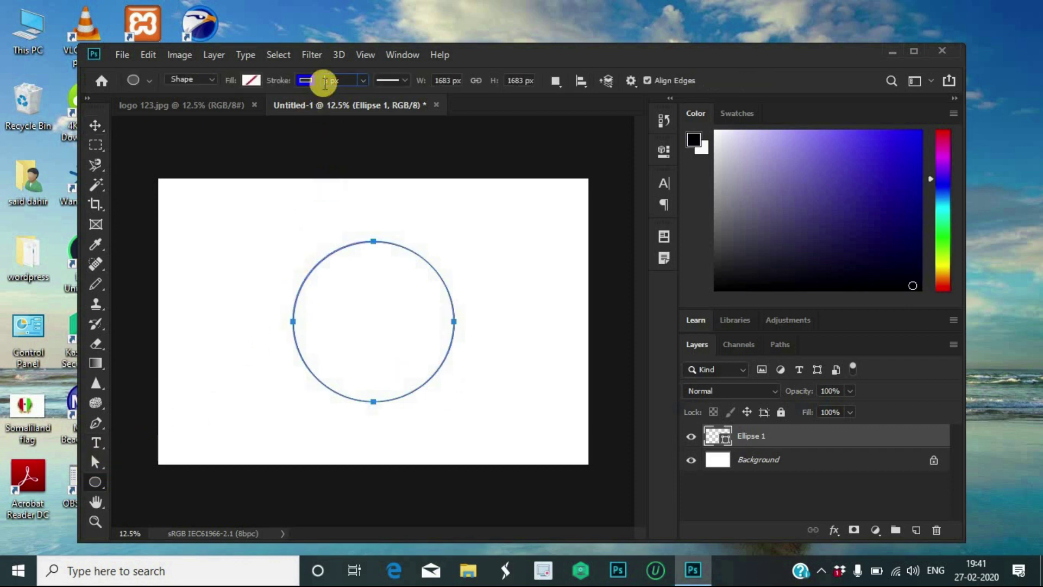
type("15")
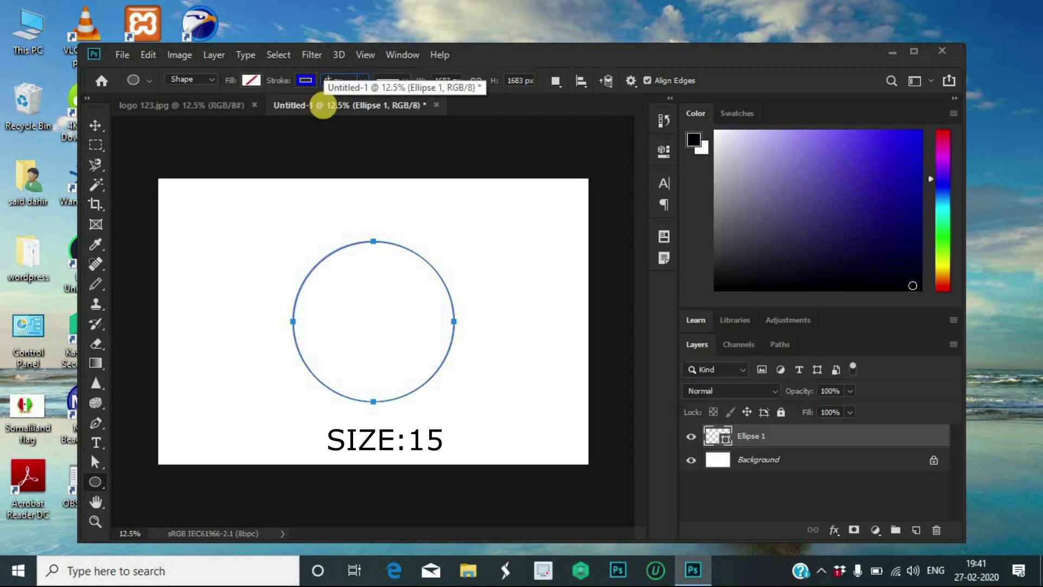
key("Return")
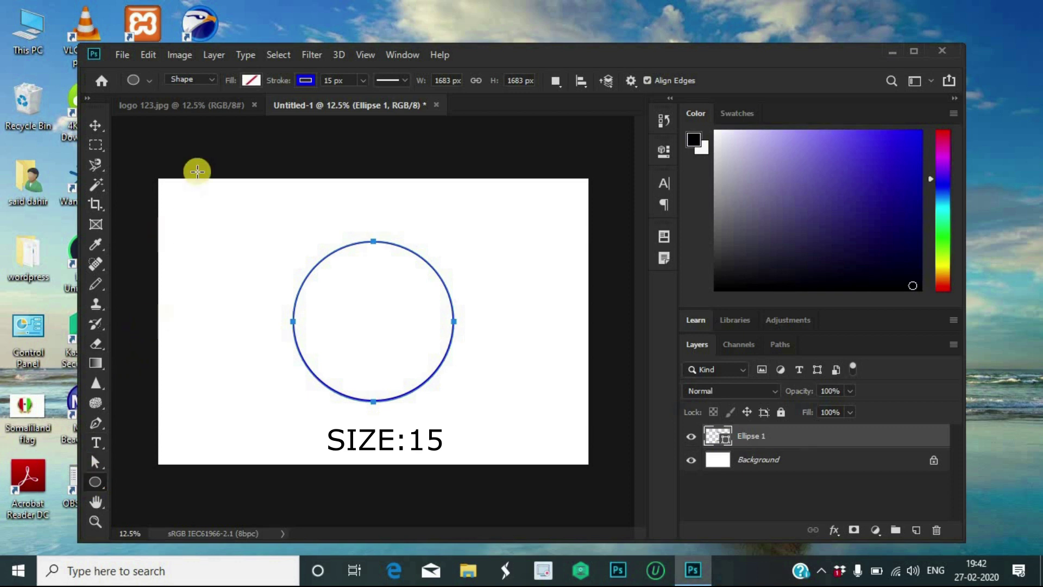
- Duplicate the circle layer and scale the copy proportionally from its center to about 62%
left_click(95, 125)
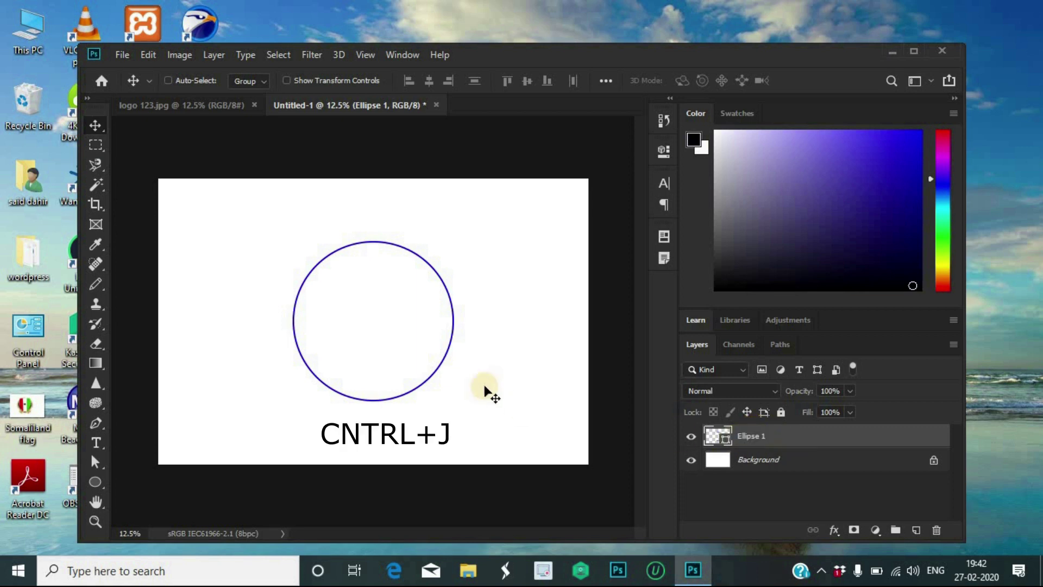
key("ctrl")
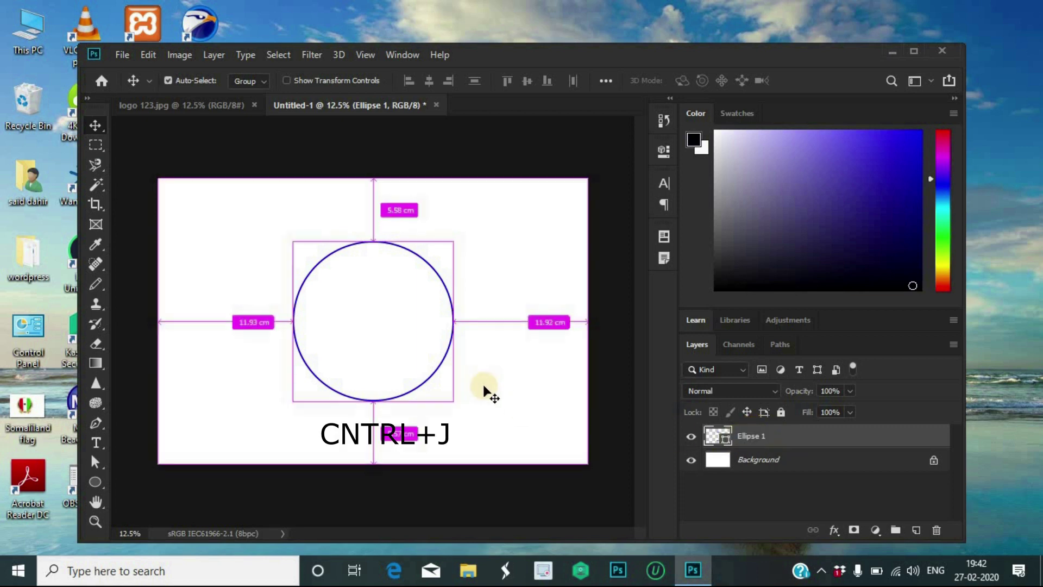
key("ctrl+j")
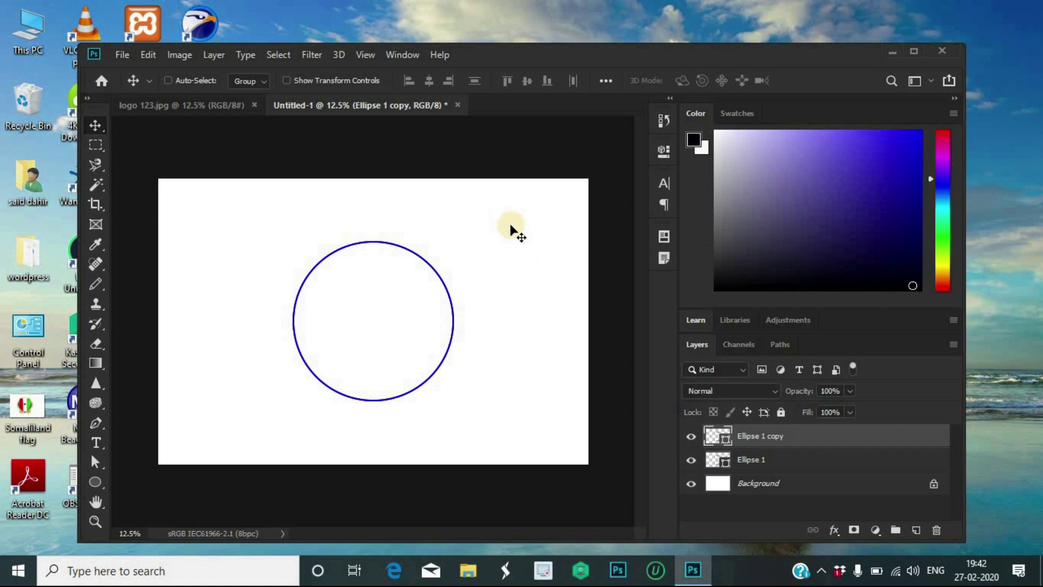
key("ctrl+t")
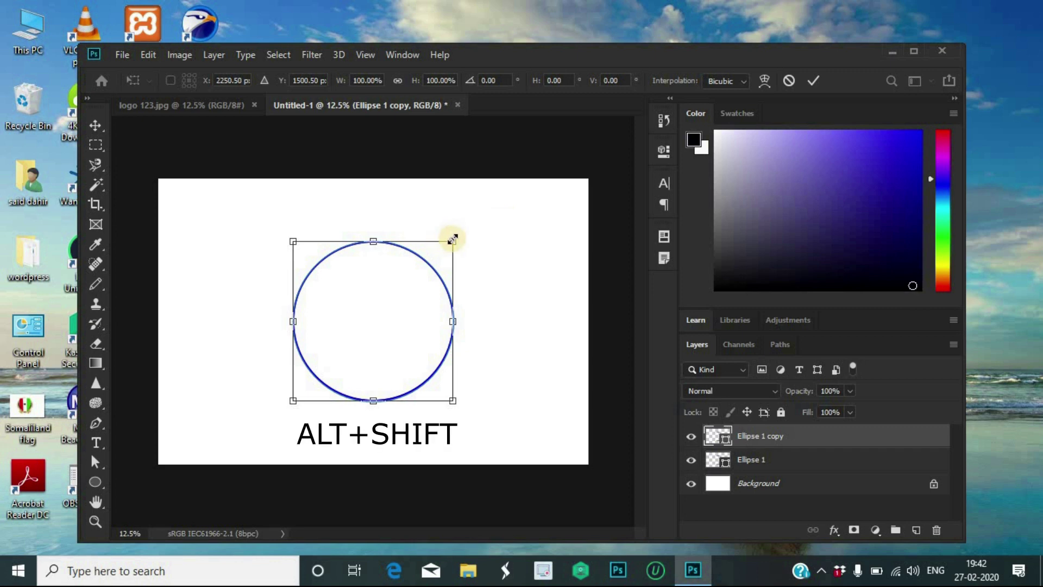
left_click_drag(454, 239, 433, 280)
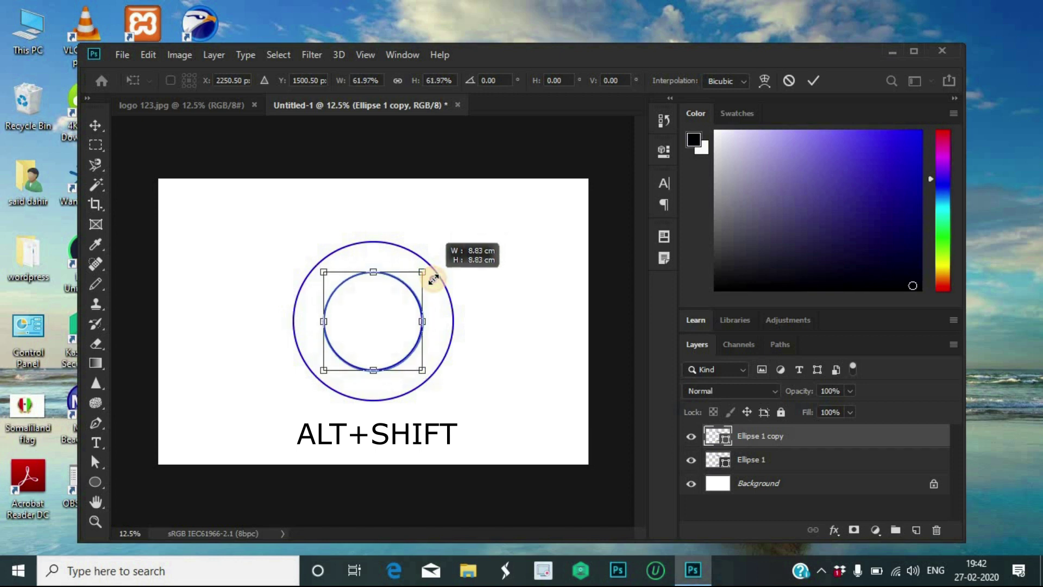
left_click(808, 81)
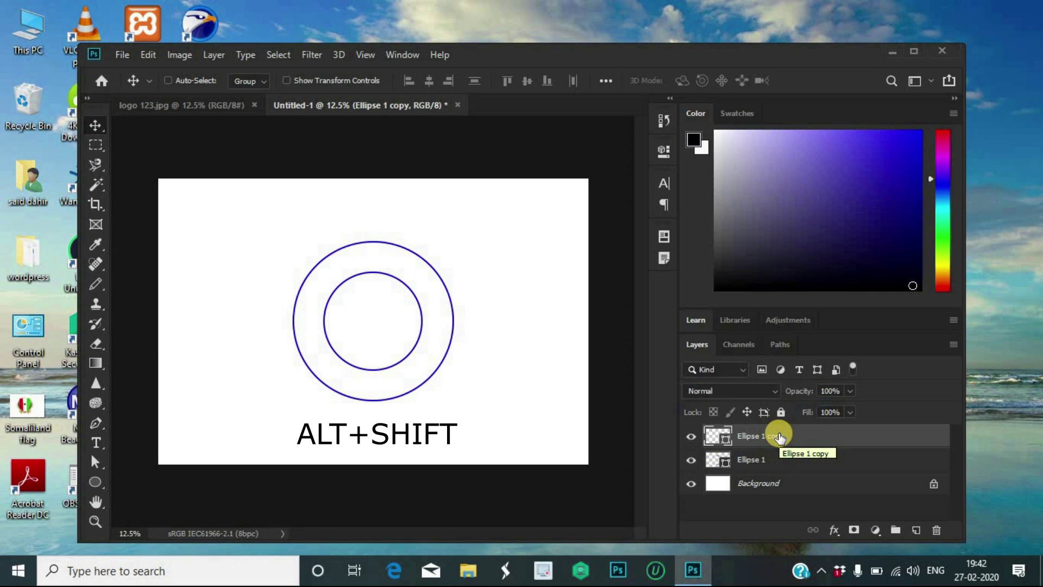
- Duplicate the inner circle and scale the new copy proportionally from its center to about 82%
key("ctrl+j")
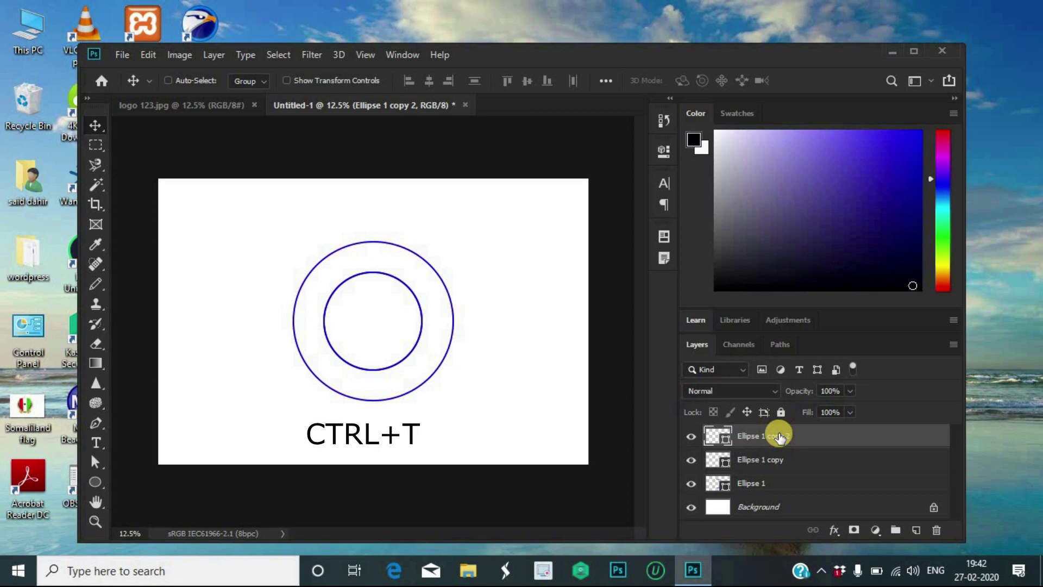
key("ctrl+t")
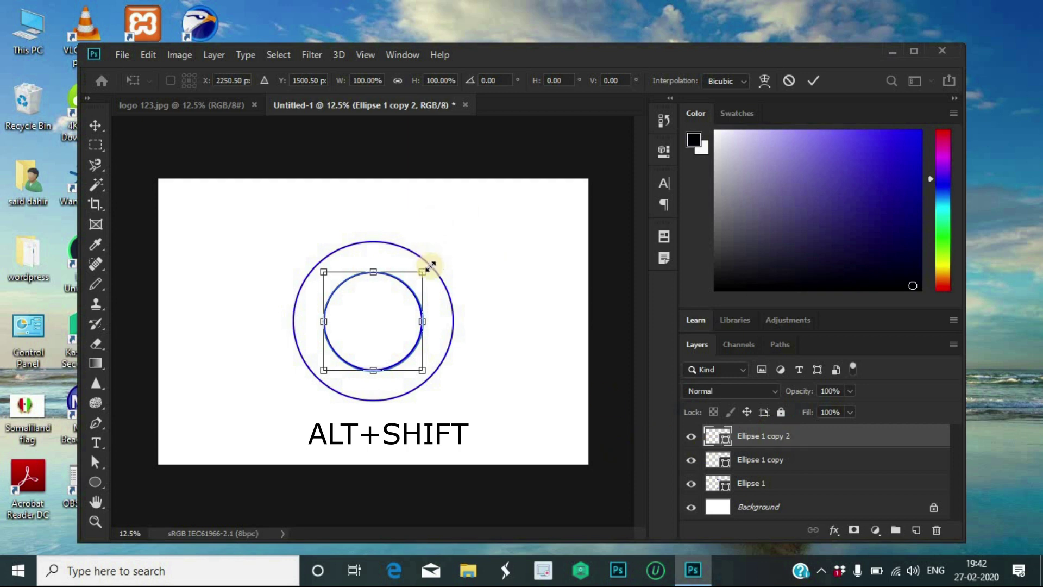
left_click_drag(422, 274, 417, 285)
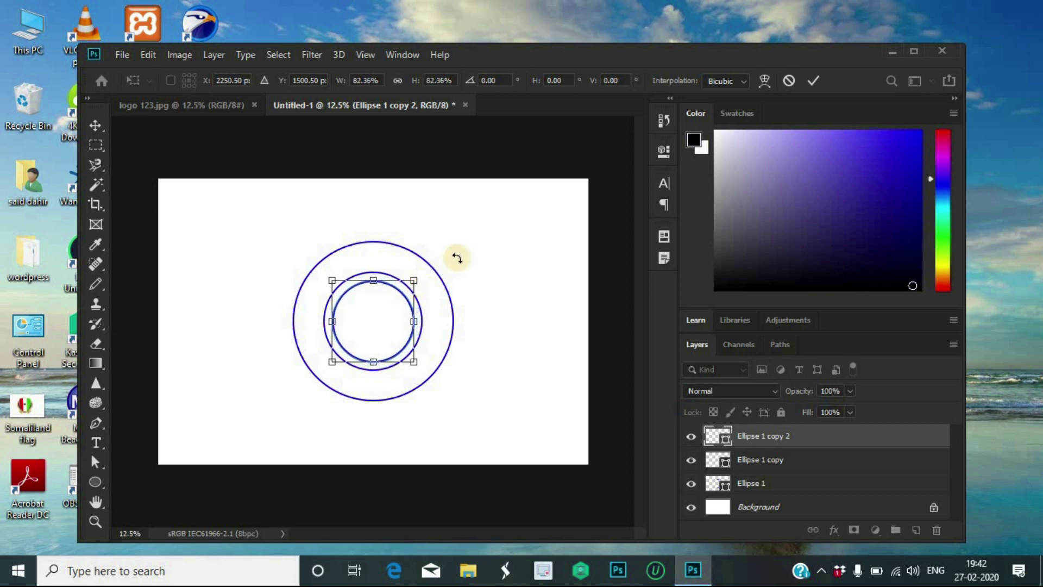
left_click(810, 83)
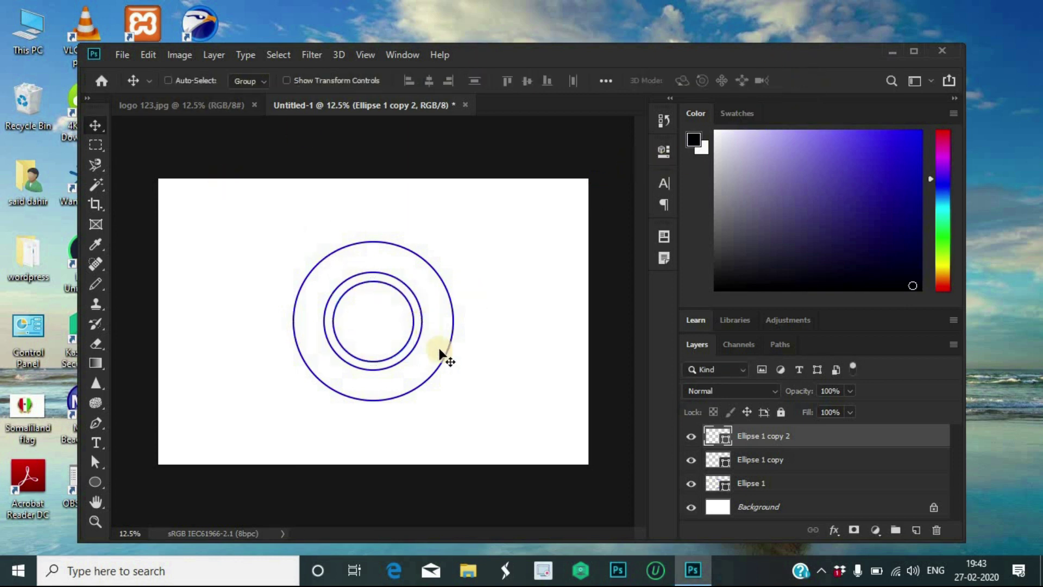
- Set the stroke width of the middle circle, Ellipse 1 copy, to 230 px
left_click(744, 462)
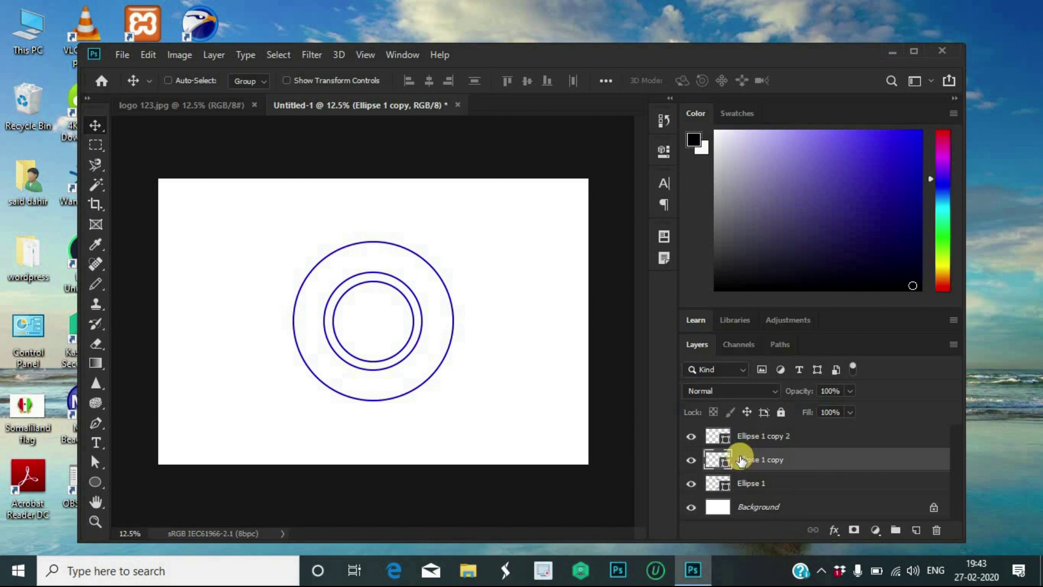
left_click(100, 480)
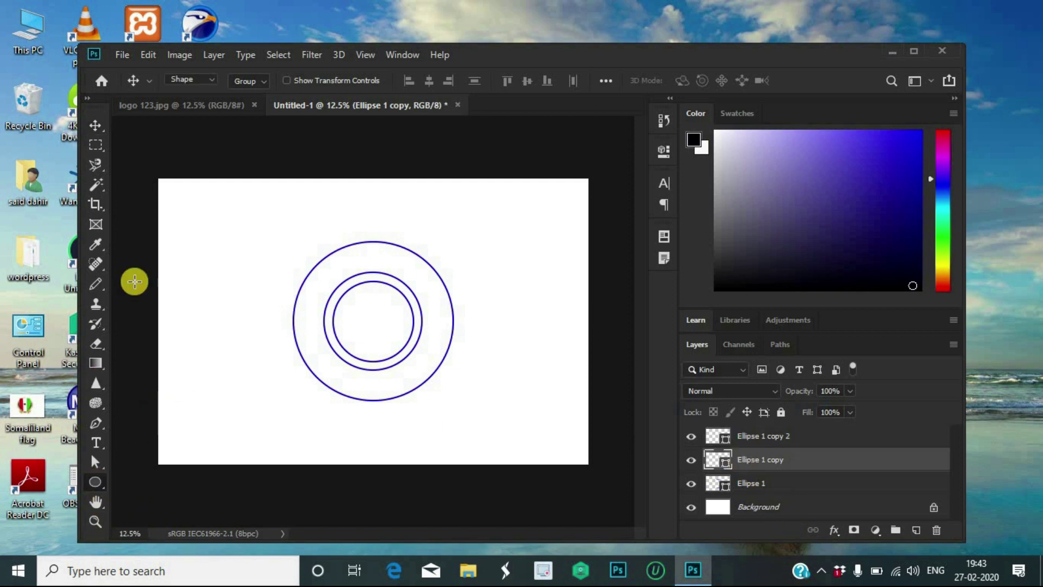
left_click(332, 80)
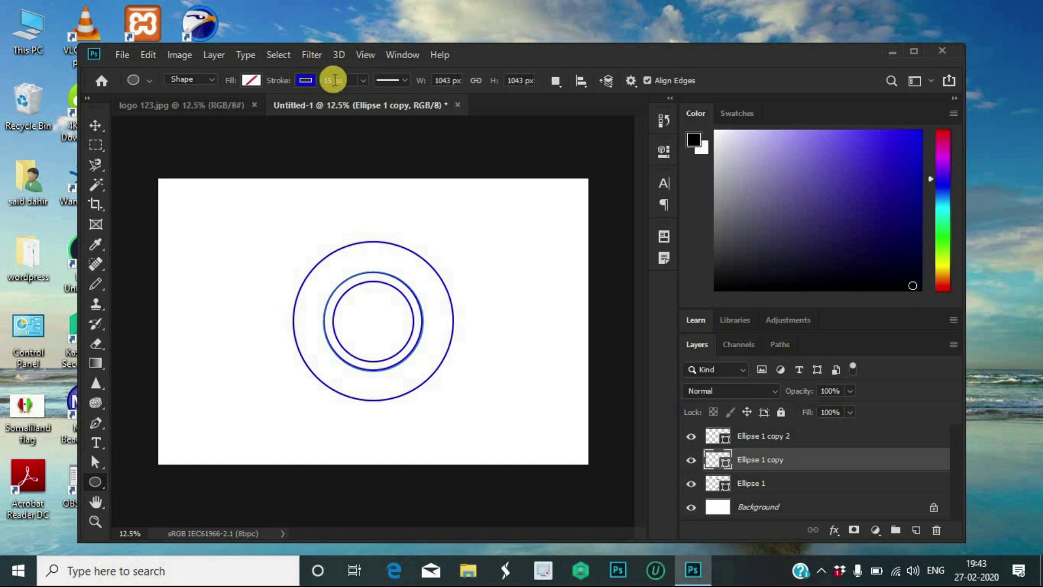
type("1")
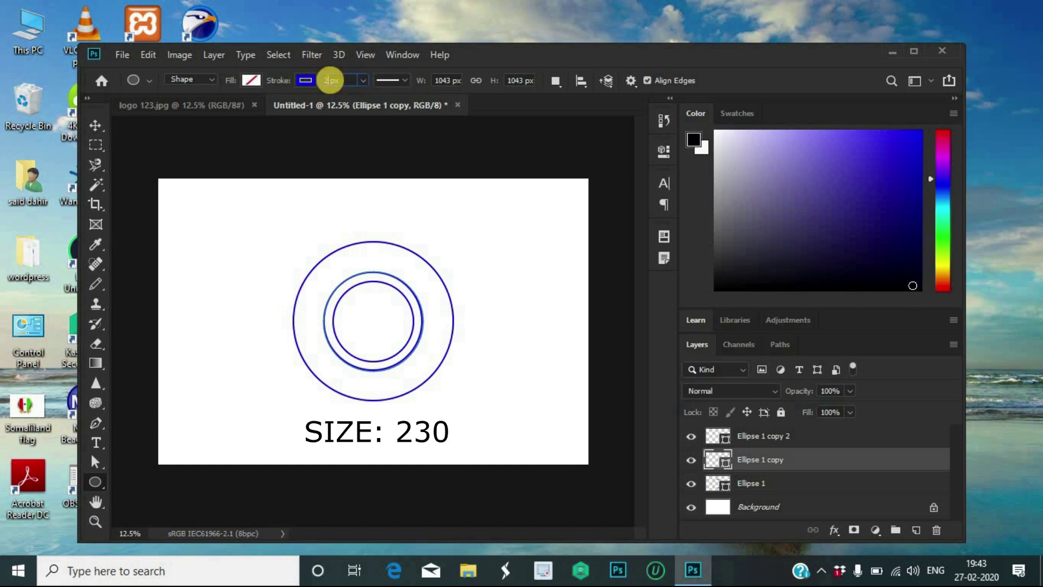
key("Return")
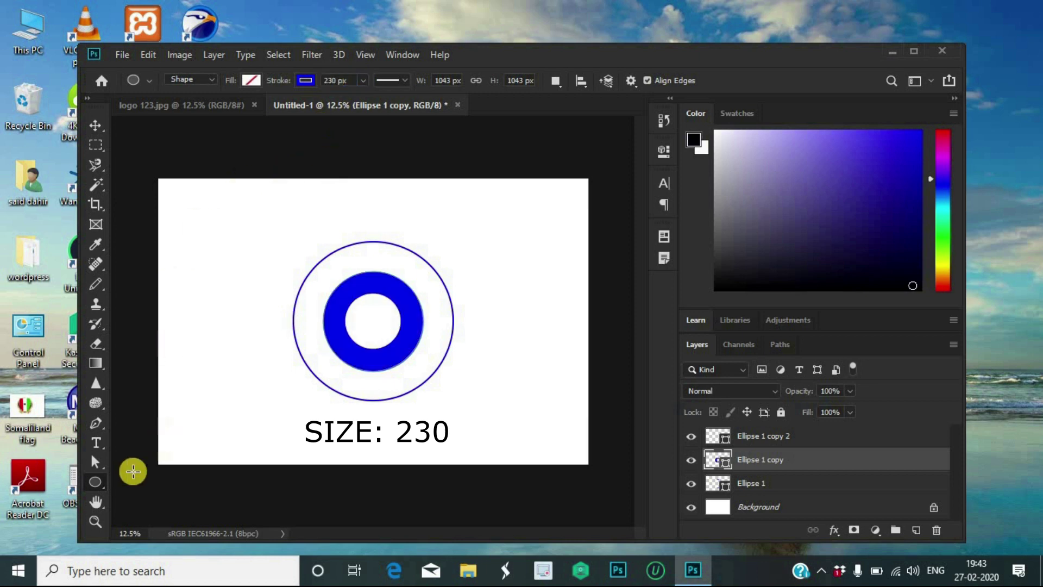
- Scale the thick blue ring, Ellipse 1 copy, proportionally from its center to about 144%
left_click(95, 125)
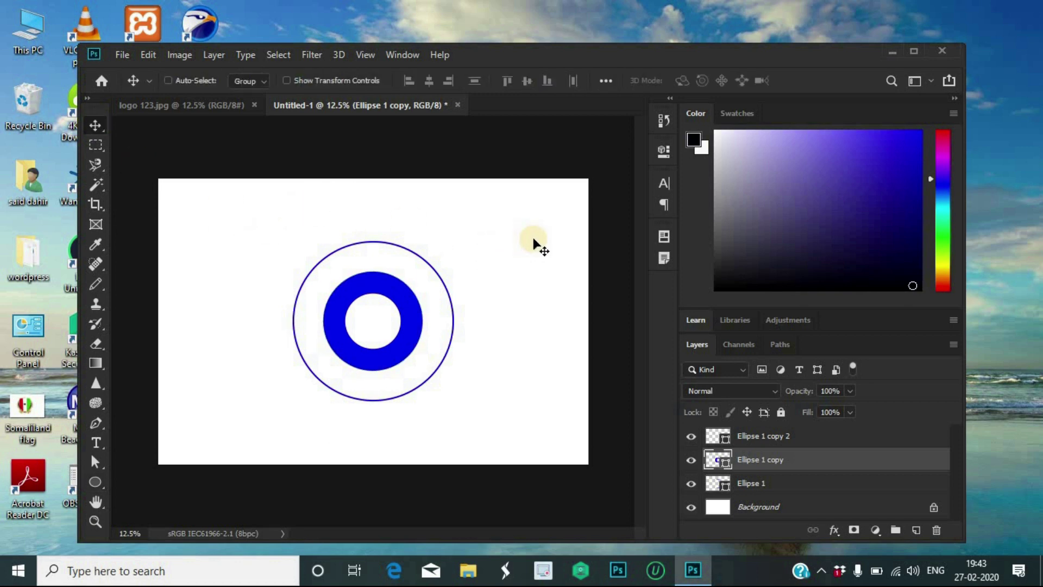
key("ctrl+t")
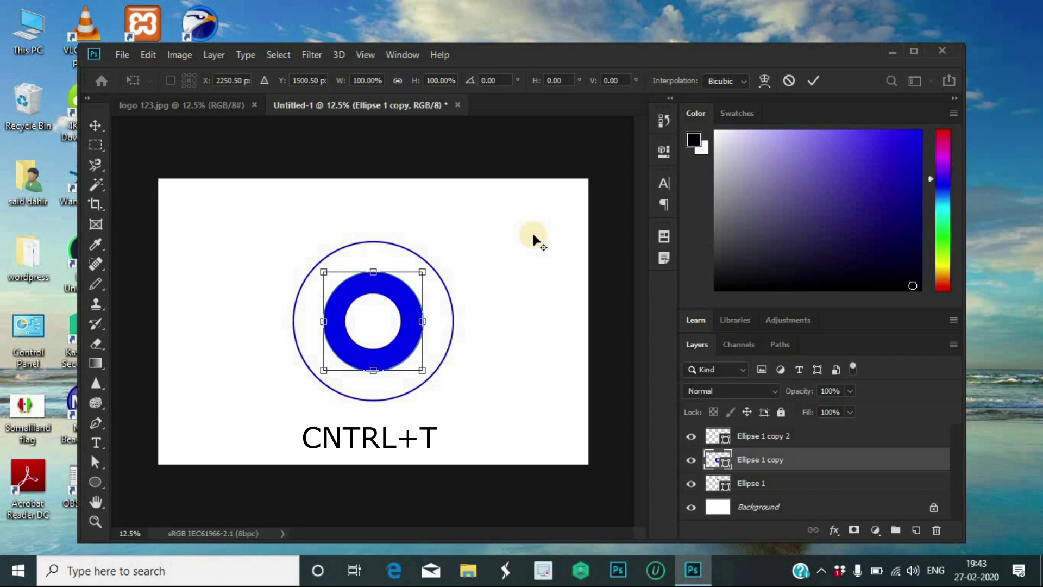
key("alt+shift")
left_click_drag(424, 272, 443, 250)
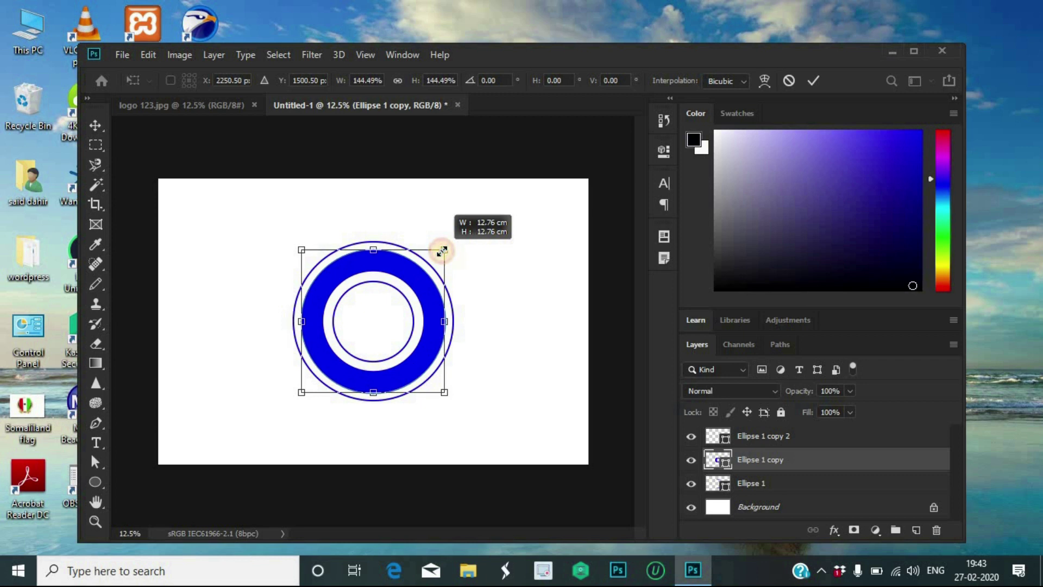
left_click_drag(443, 250, 443, 249)
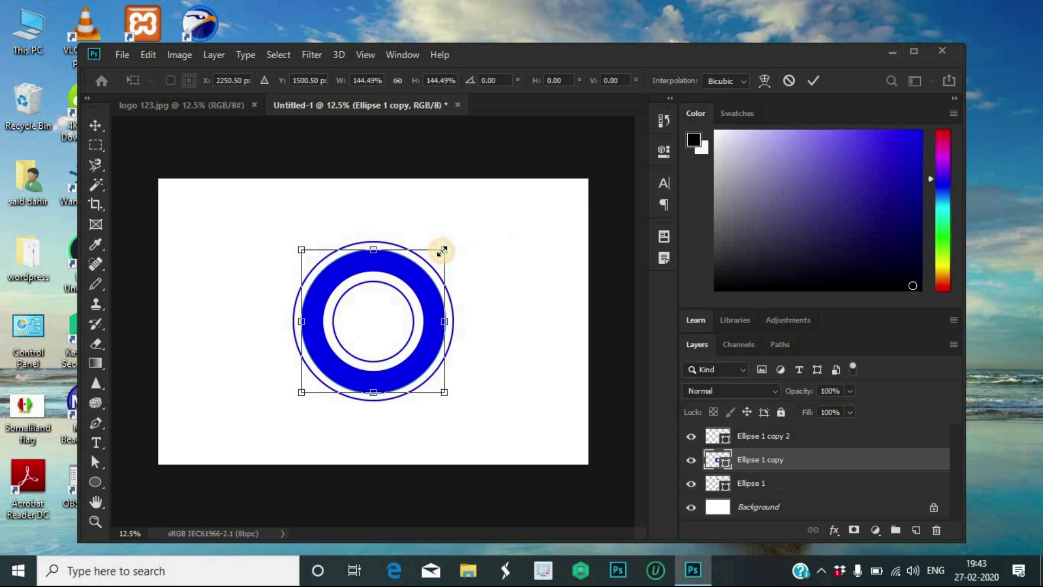
left_click(813, 79)
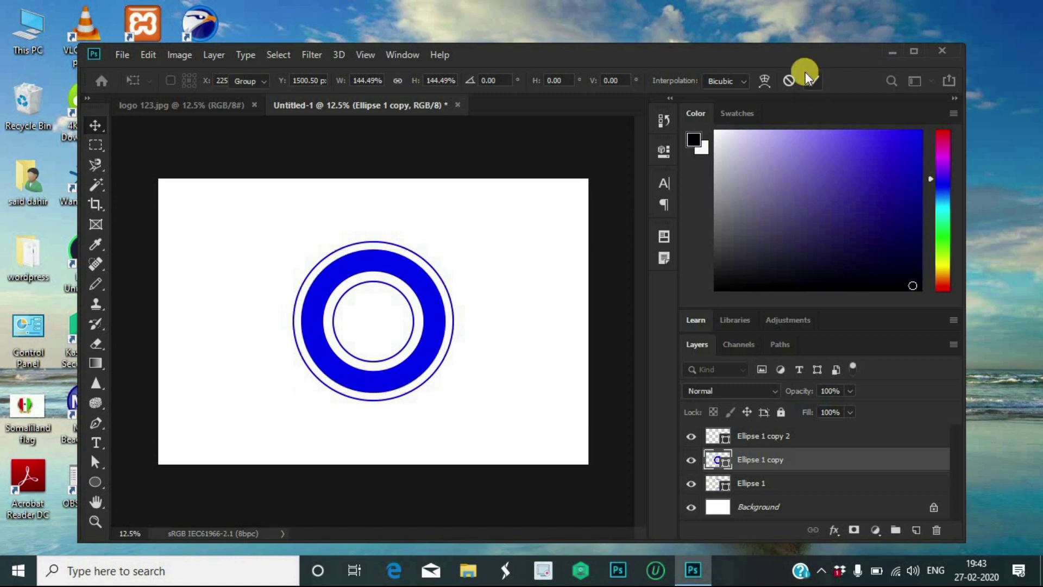
- Add a new layer and enter the horizontal text "Ustaad said training" above the rings
left_click(916, 531)
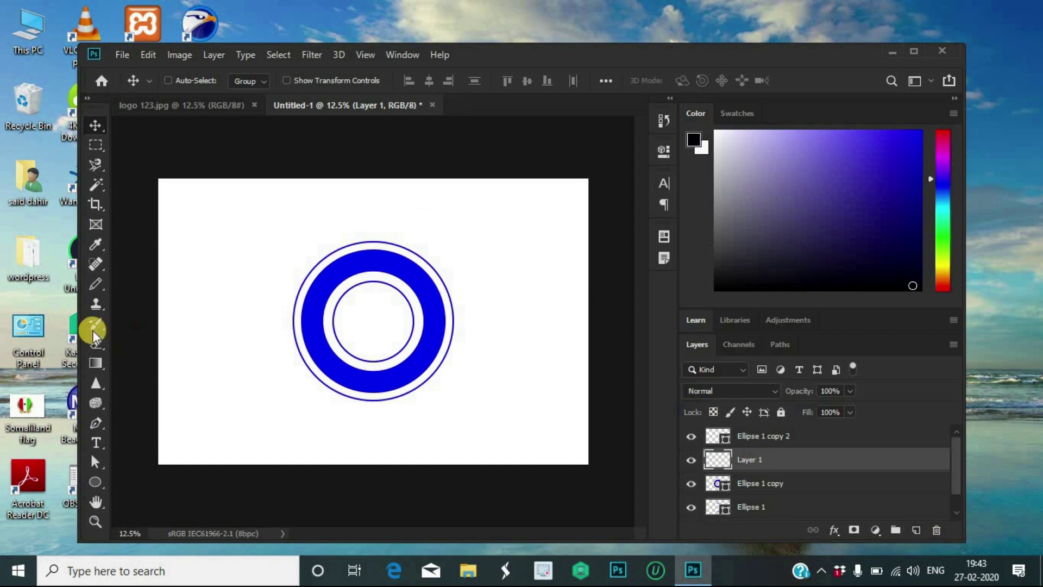
left_click(101, 444)
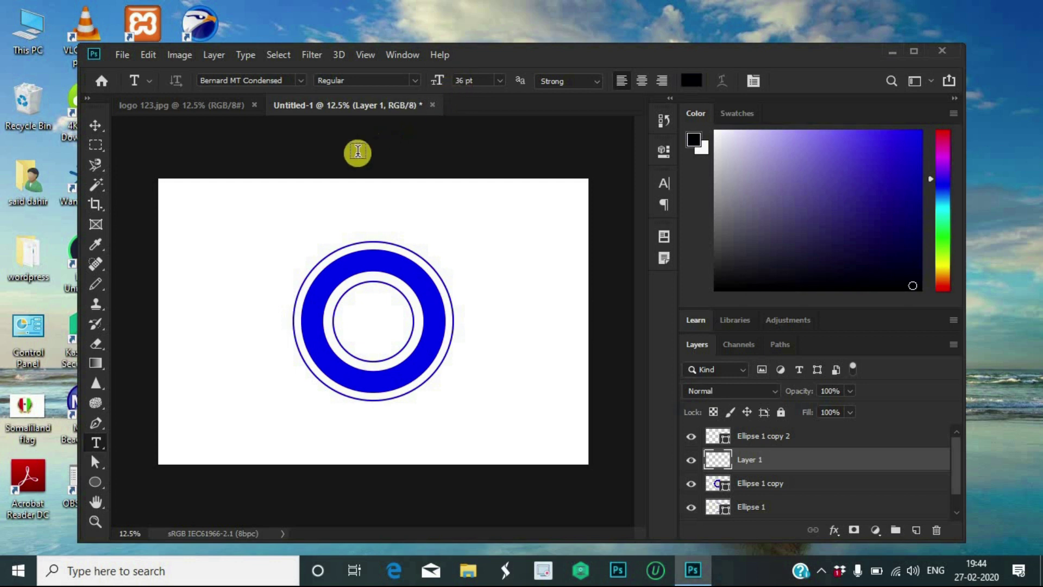
left_click(326, 208)
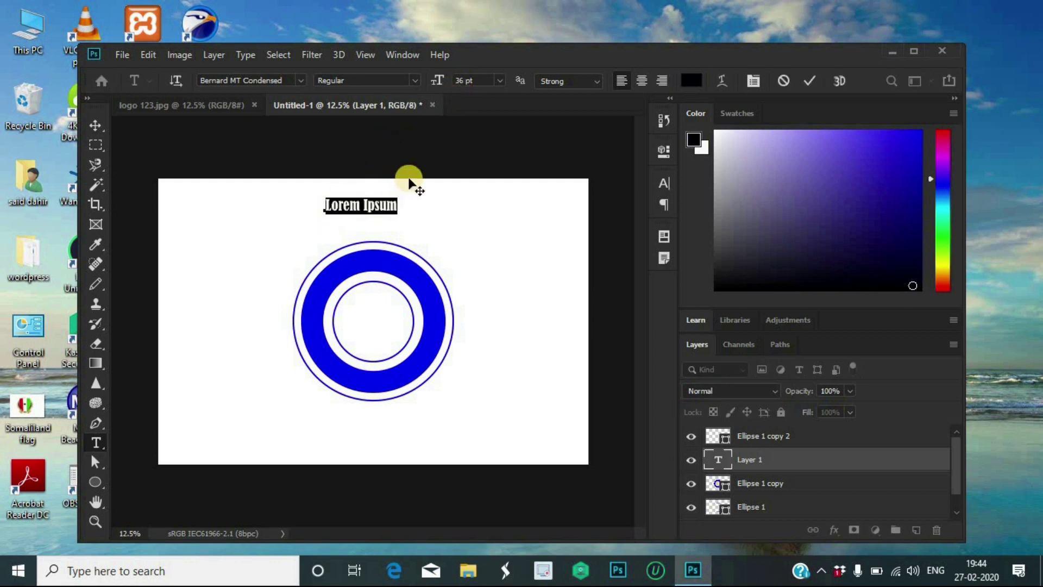
key("BackSpace")
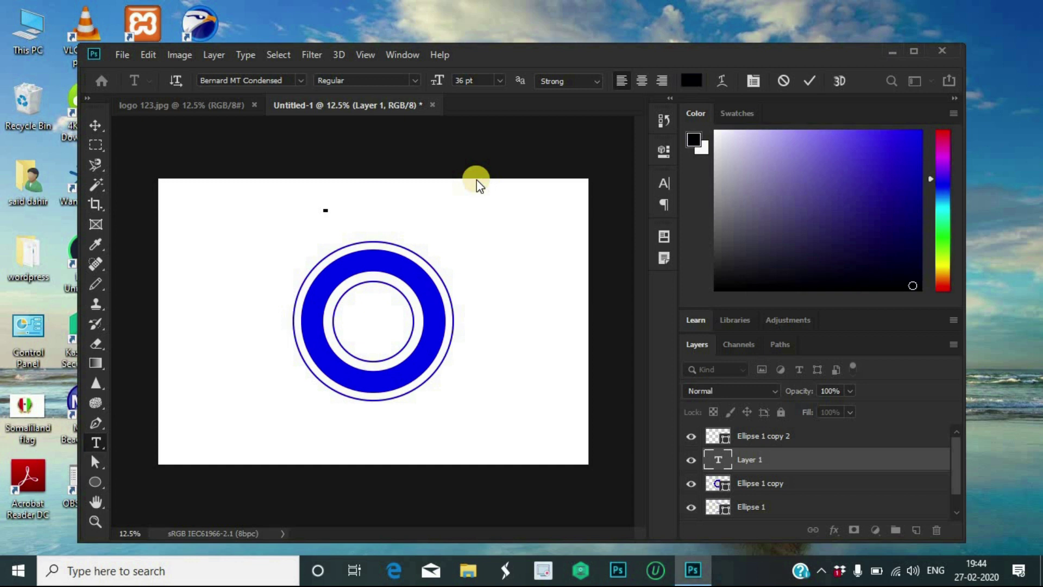
type("US")
key("BackSpace")
key("BackSpace")
key("BackSpace")
type("JS")
key("BackSpace")
type("St")
type("aad")
type(" sa")
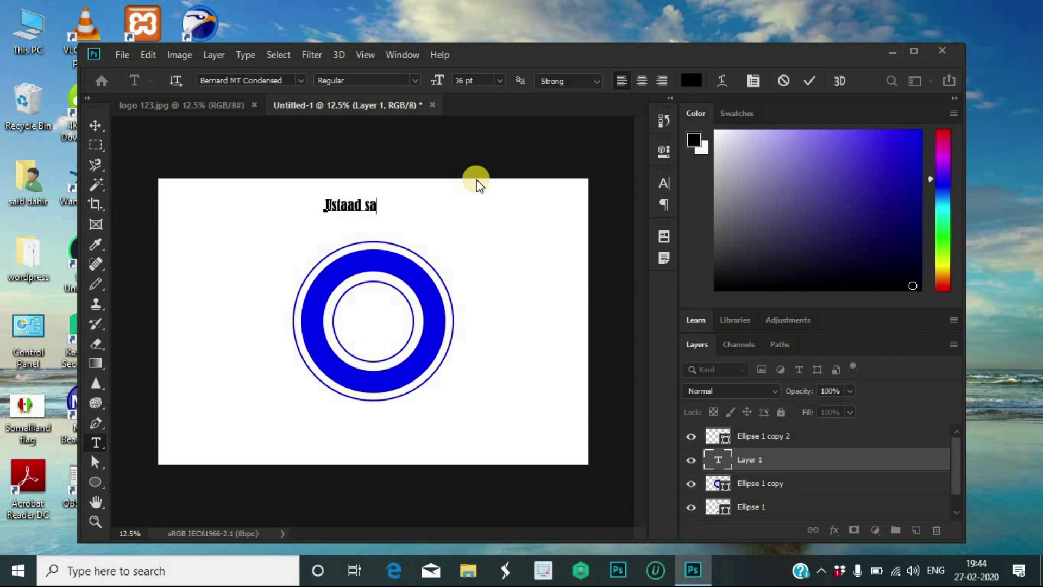
type("id training")
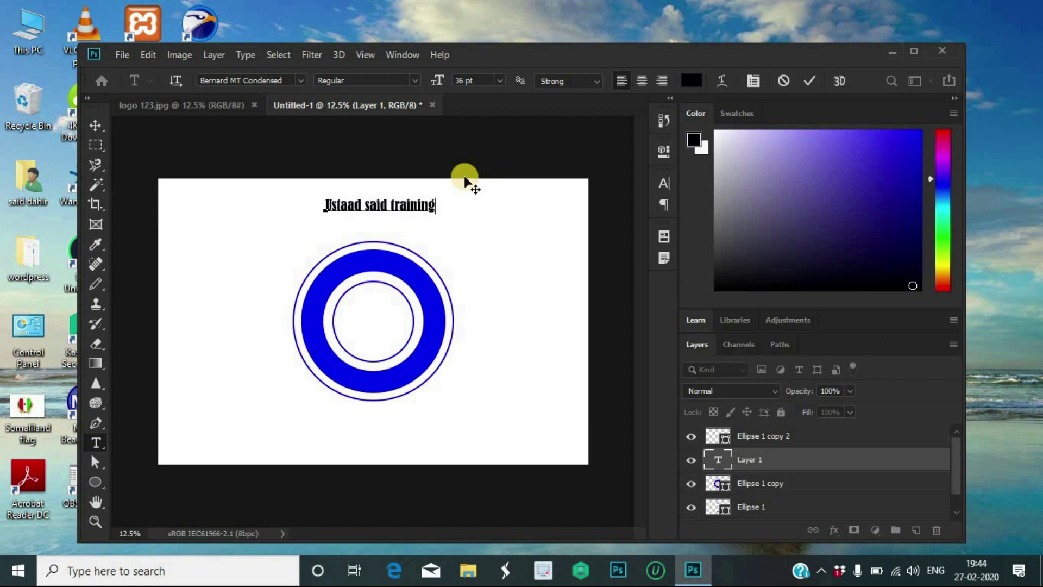
- Capitalize the second and third words so the text reads "Ustaad Said Training"
left_click(394, 208)
key("BackSpace")
type("T")
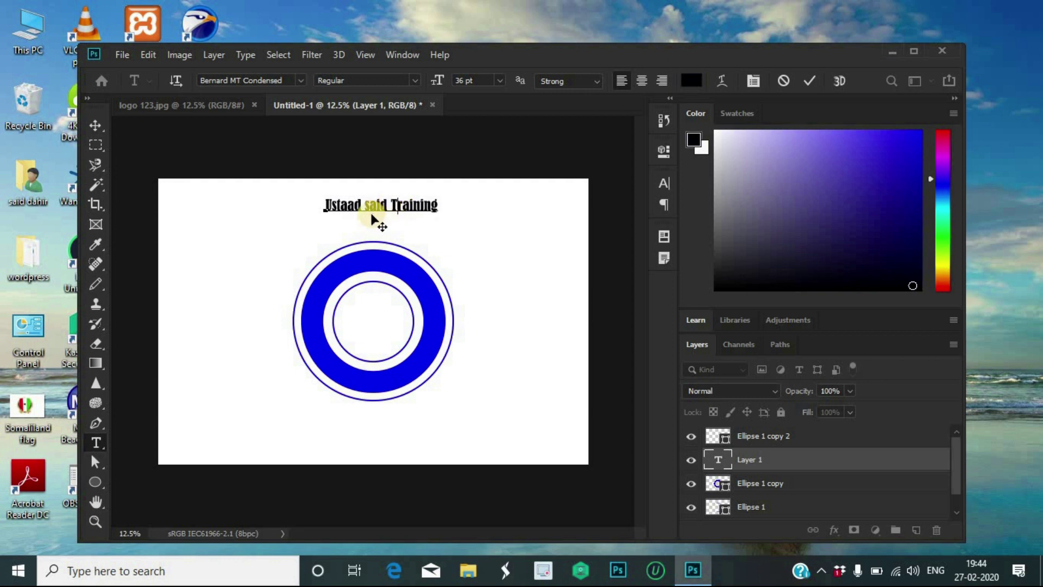
left_click(370, 208)
double_click(370, 207)
key("BackSpace")
type("S")
- Apply a horizontal Arc warp to the whole "Ustaad Said Training" text
left_click_drag(438, 201, 314, 202)
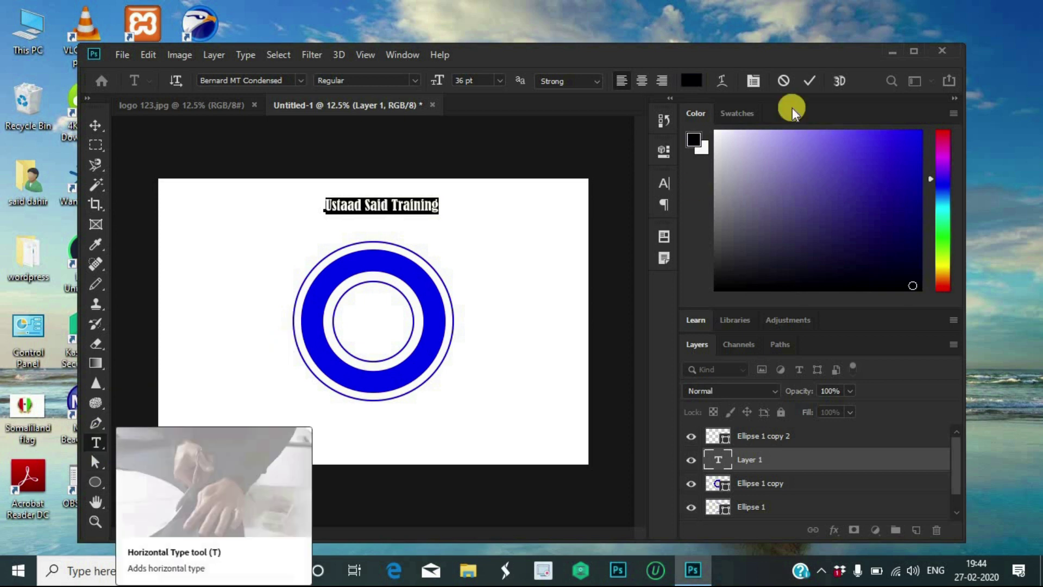
left_click(723, 80)
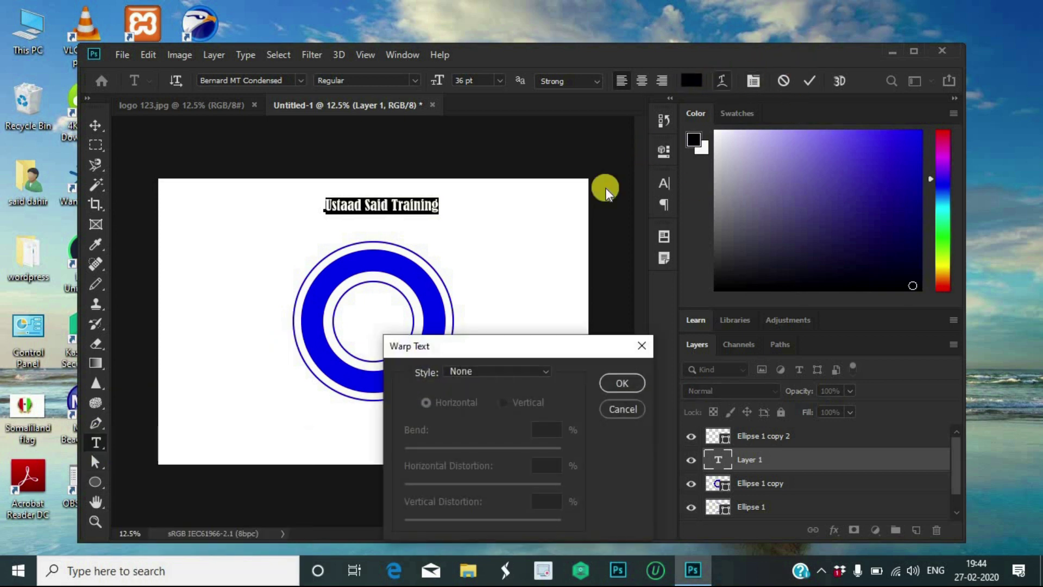
left_click(547, 371)
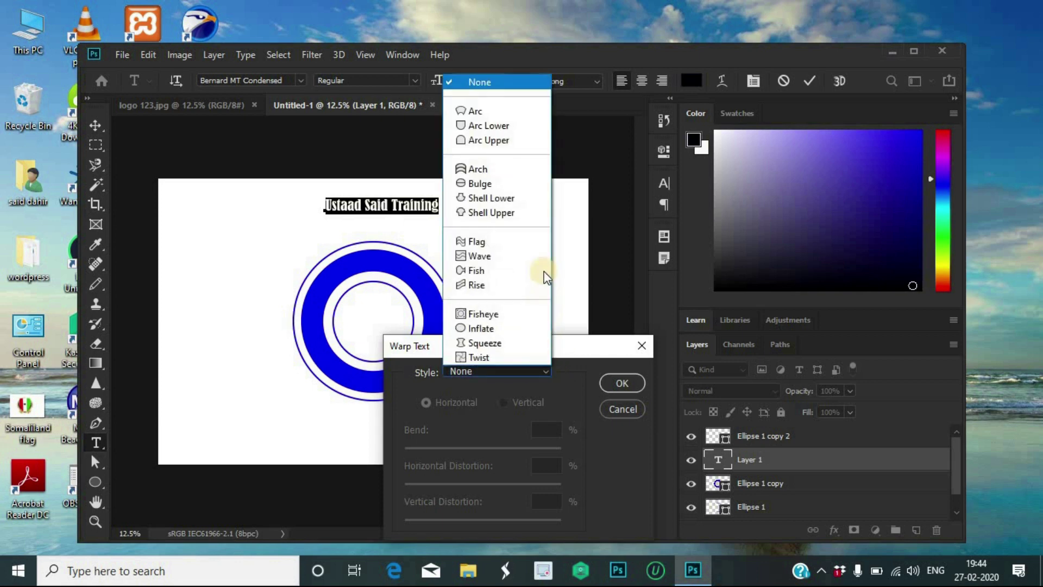
left_click(492, 111)
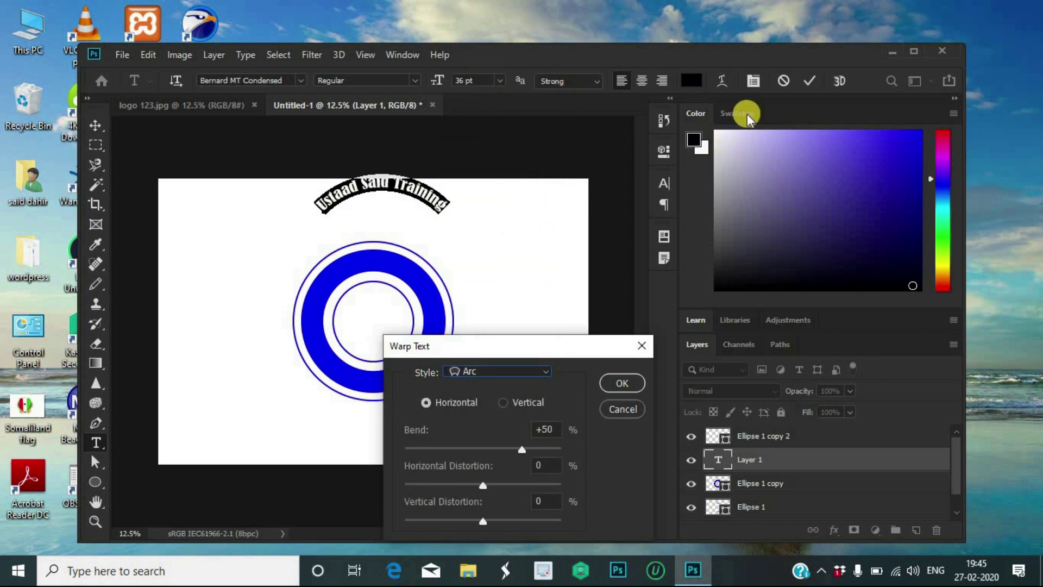
left_click(614, 383)
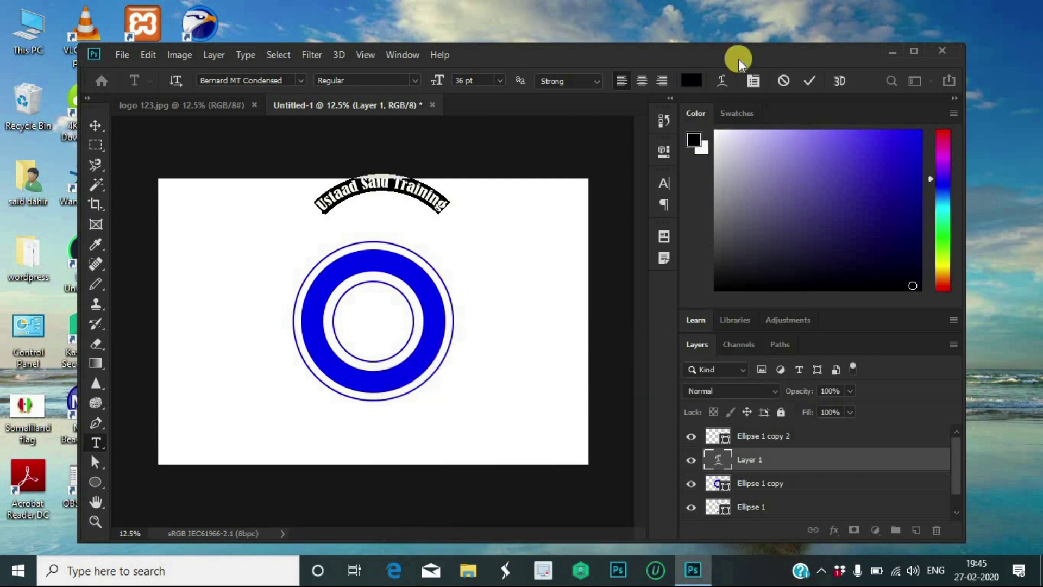
- Set the bend of the text's Arc warp to +80%
left_click(725, 81)
left_click(550, 431)
left_click(555, 432)
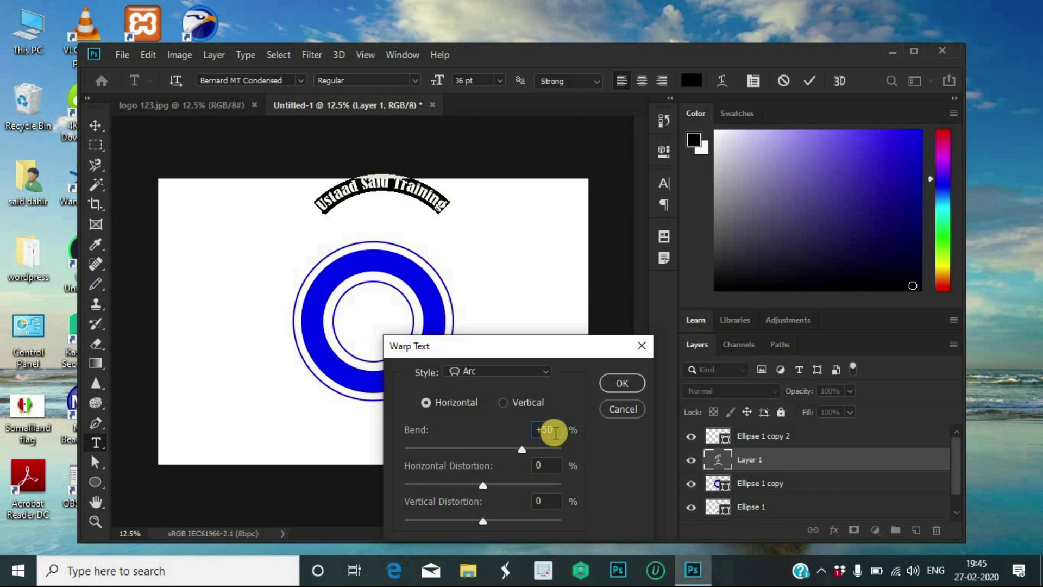
key("BackSpace")
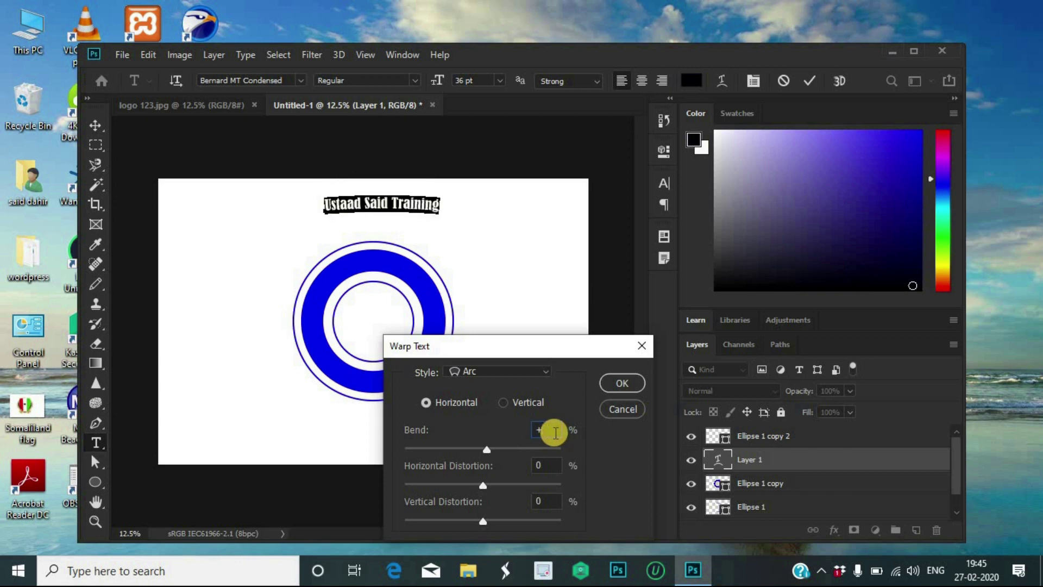
type("8")
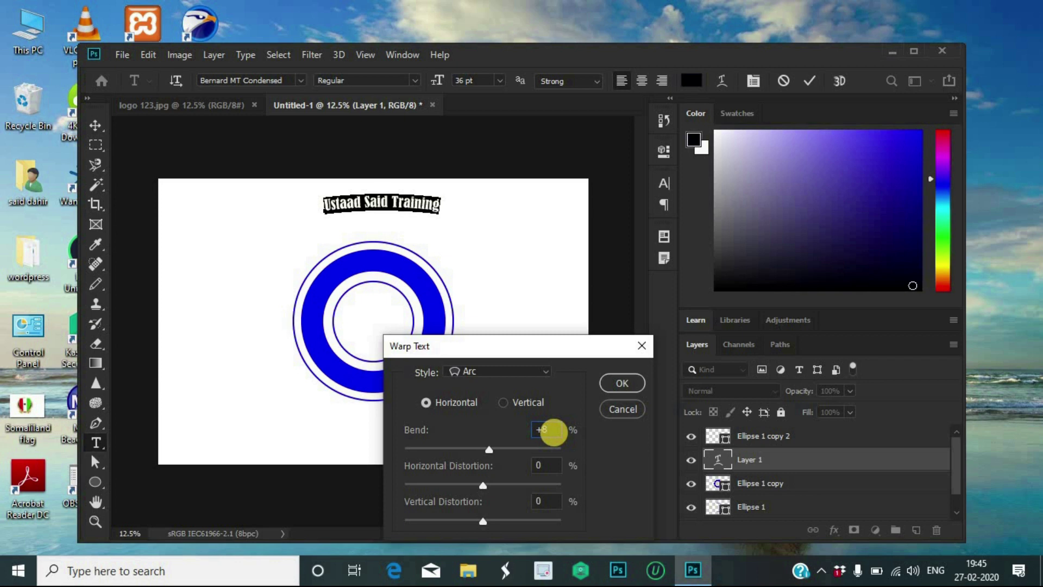
type("0")
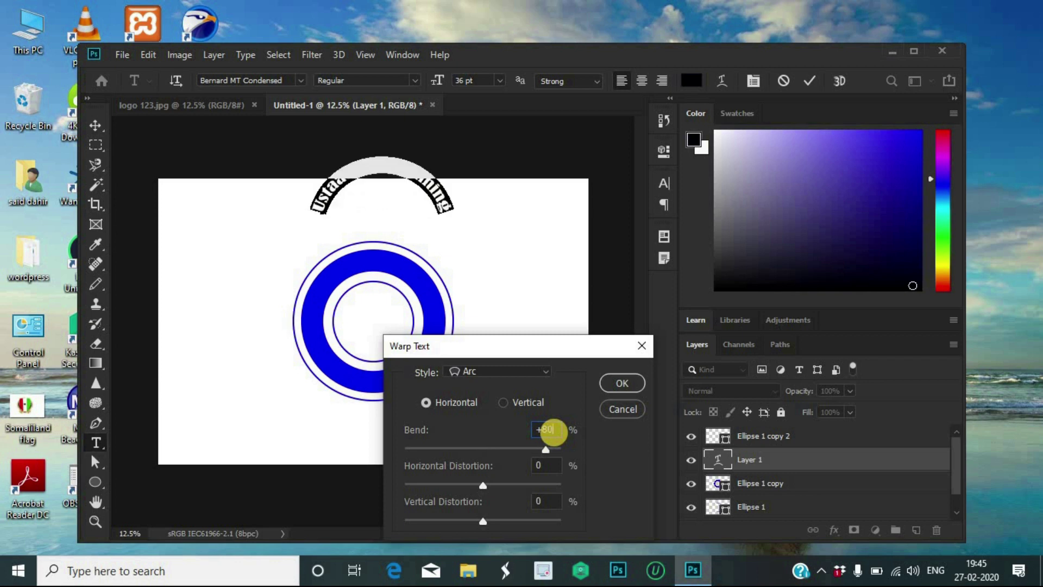
left_click(621, 382)
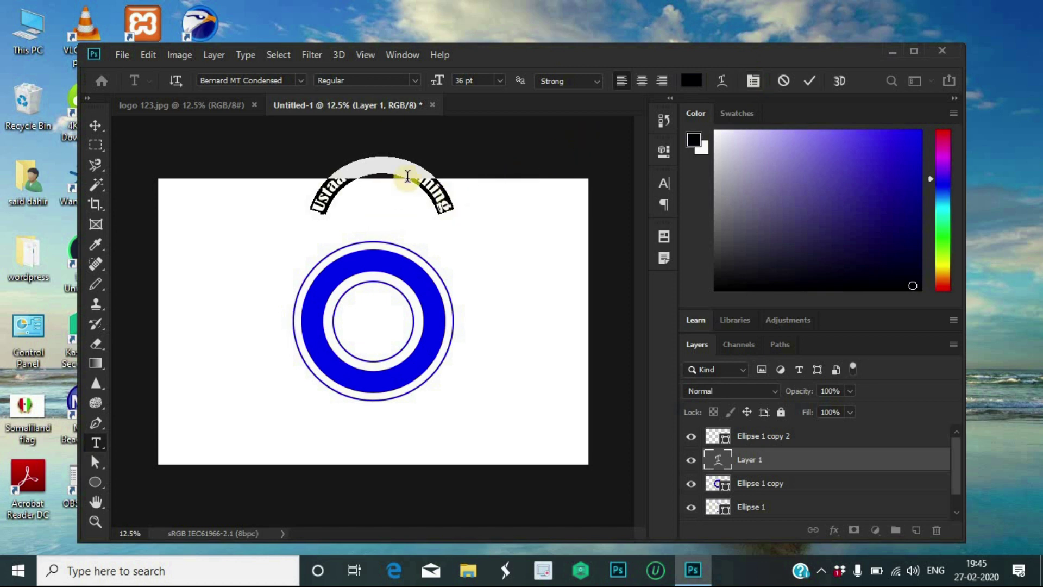
- Move the arched text down onto the upper half of the thick blue ring and nudge it upward to fit the band
left_click(94, 126)
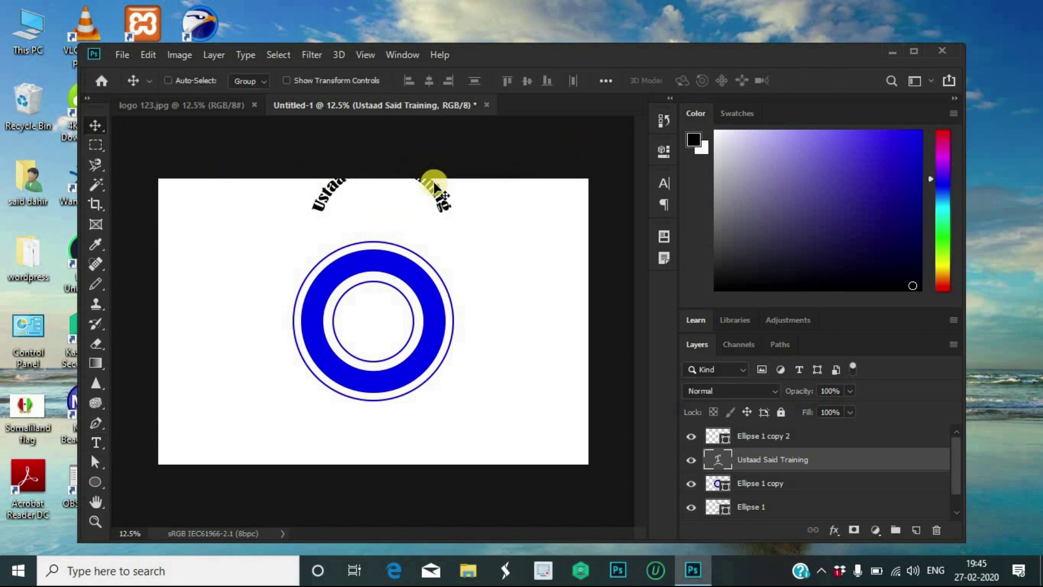
left_click_drag(433, 186, 423, 287)
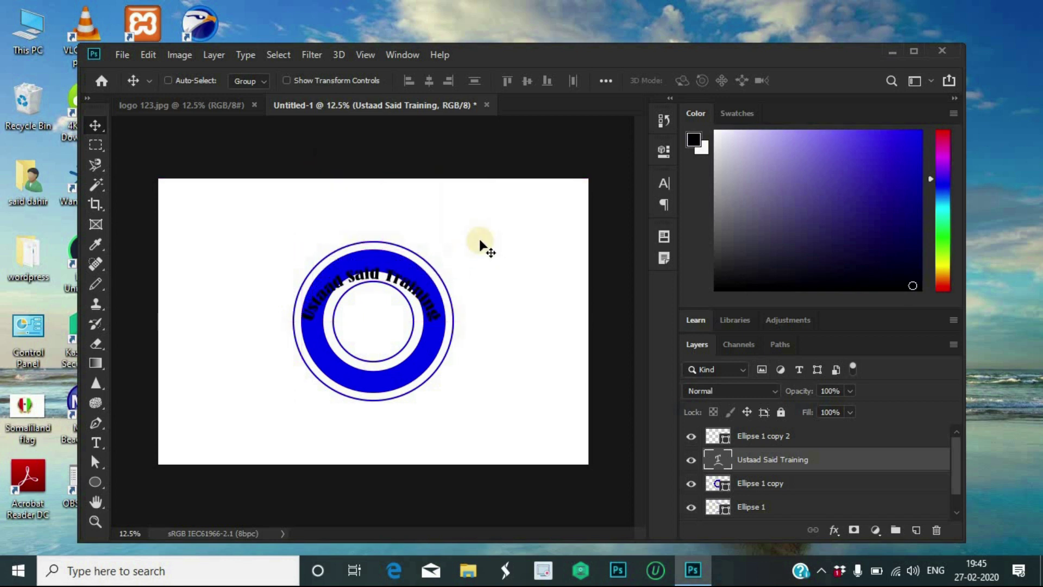
key("Up")
key("Up")
key("Up")
key("Up")
key("Up")
key("Up")
key("Up")
key("Up")
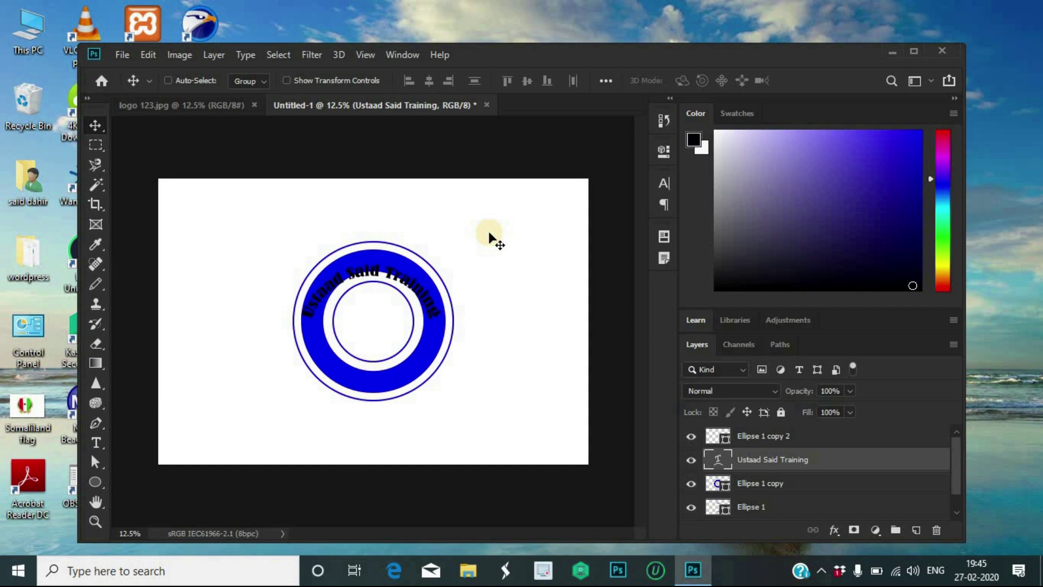
key("Up")
key("Up")
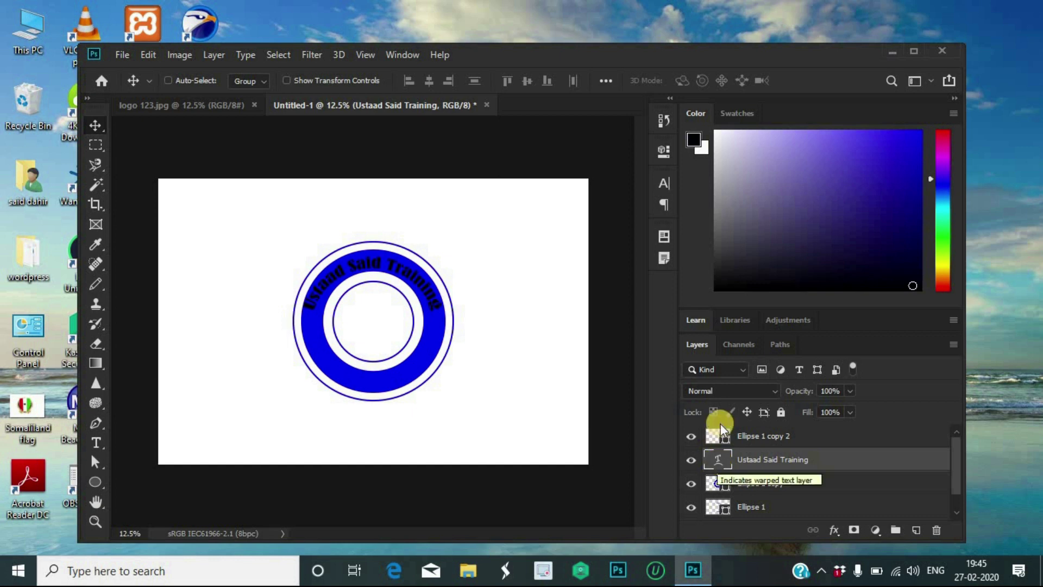
- Set the bend of the Arc warp on the "Ustaad Said Training" text to +85%
left_click(96, 443)
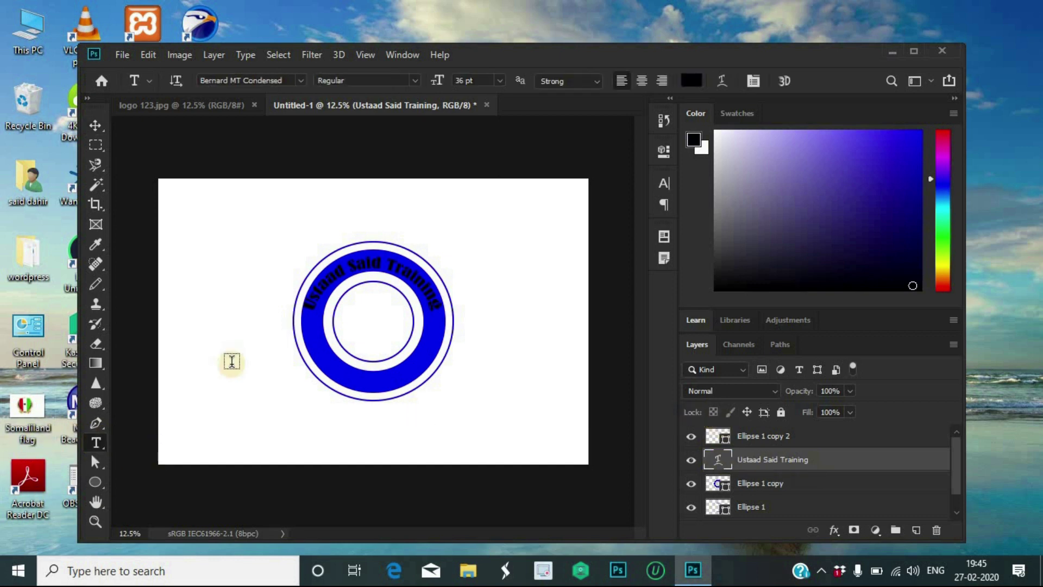
left_click(725, 79)
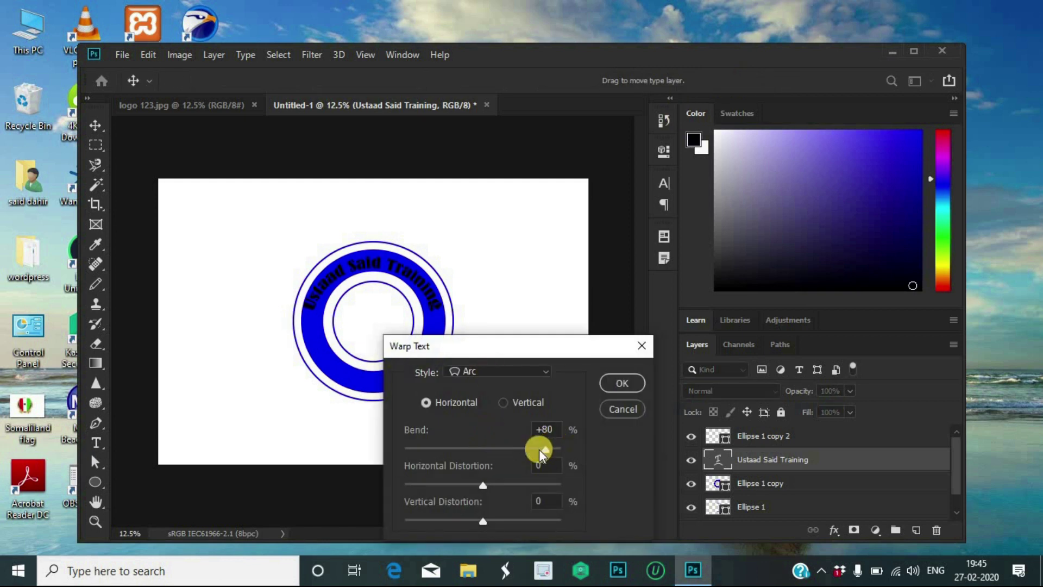
left_click(553, 432)
key("BackSpace")
type("5")
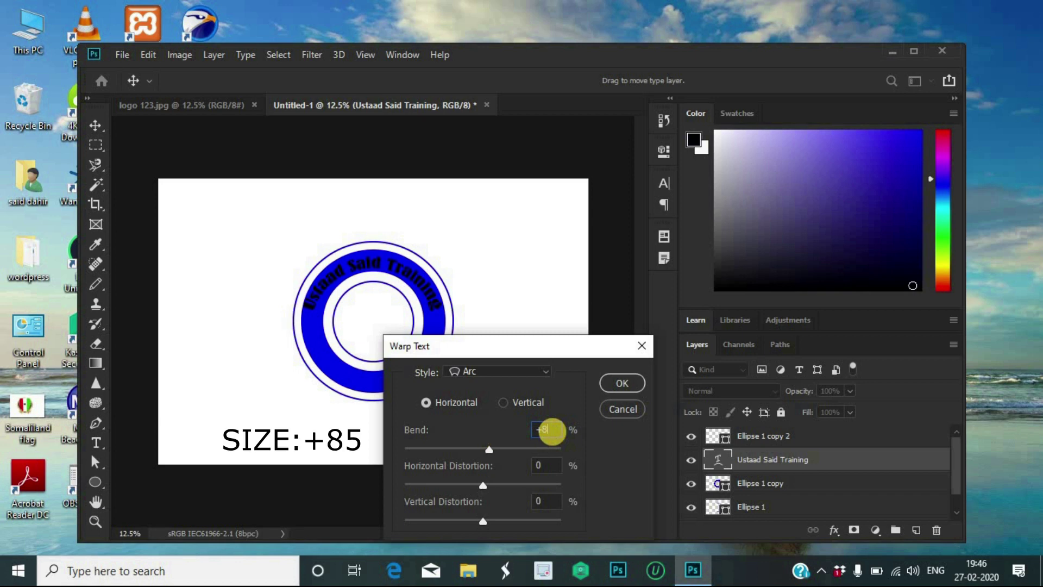
left_click(618, 382)
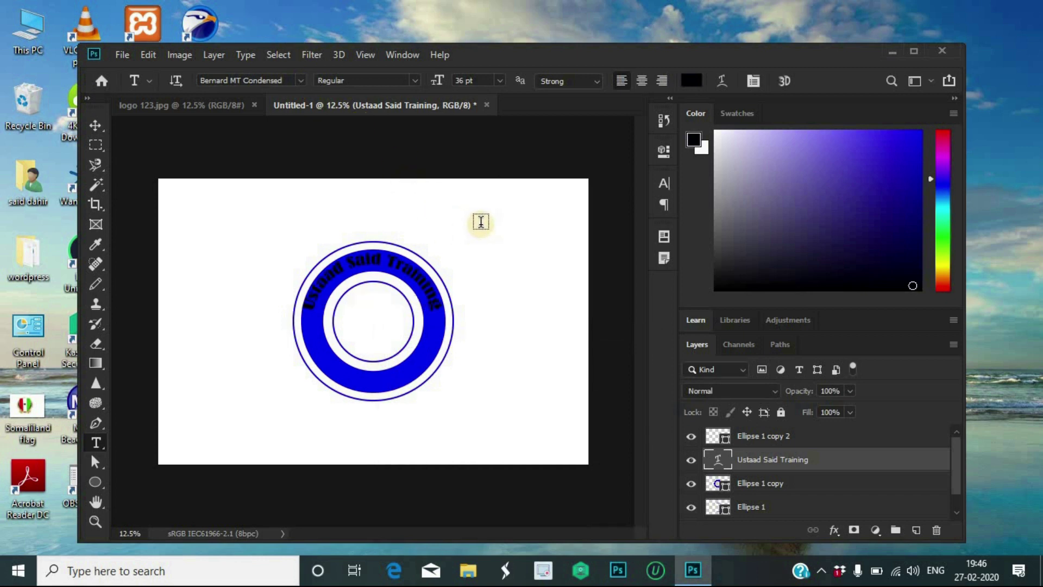
- Scale the thick blue ring, Ellipse 1 copy, proportionally from its center to about 104%
left_click(94, 128)
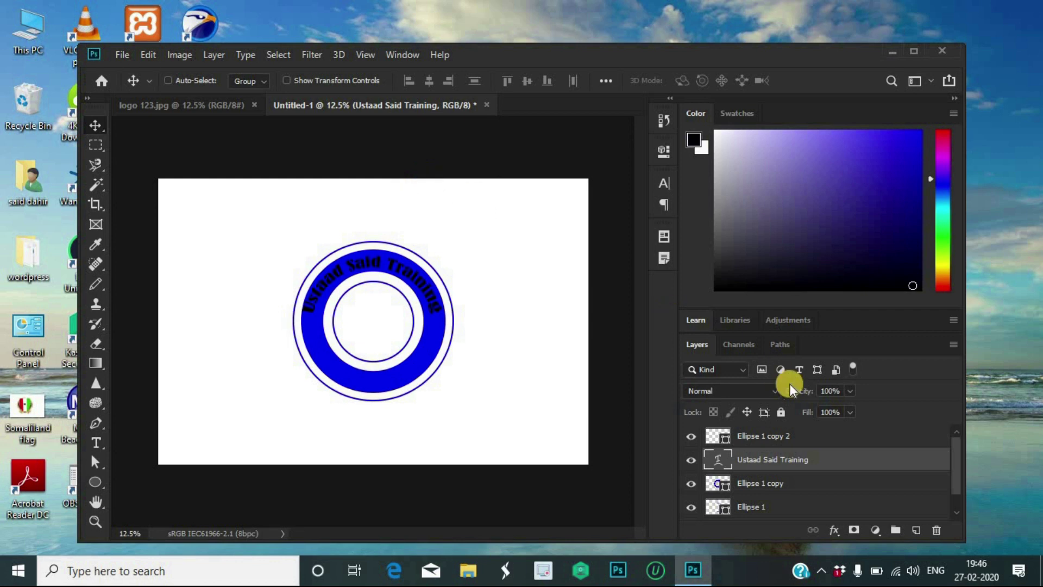
left_click(791, 483)
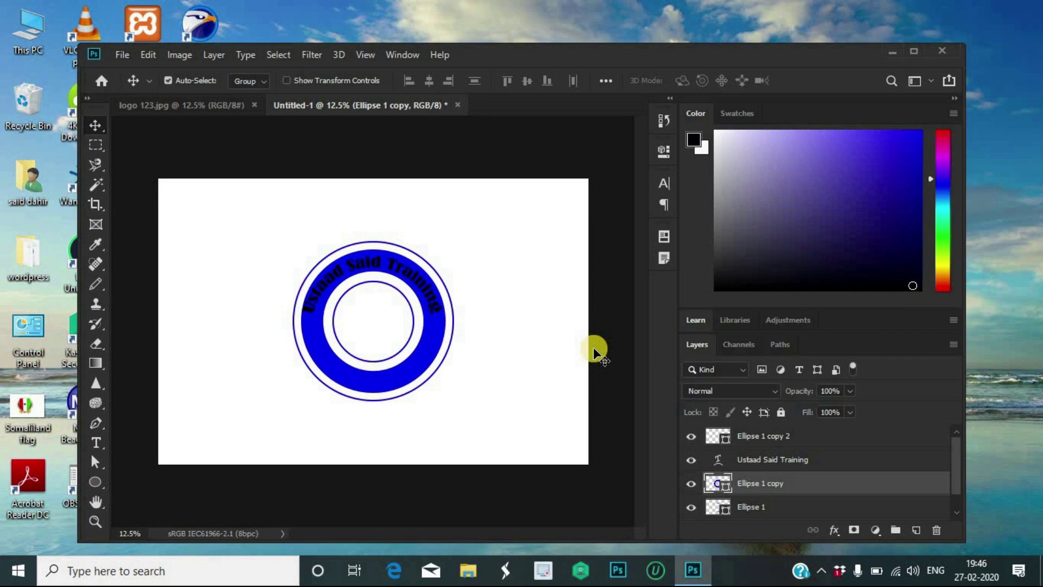
key("ctrl+t")
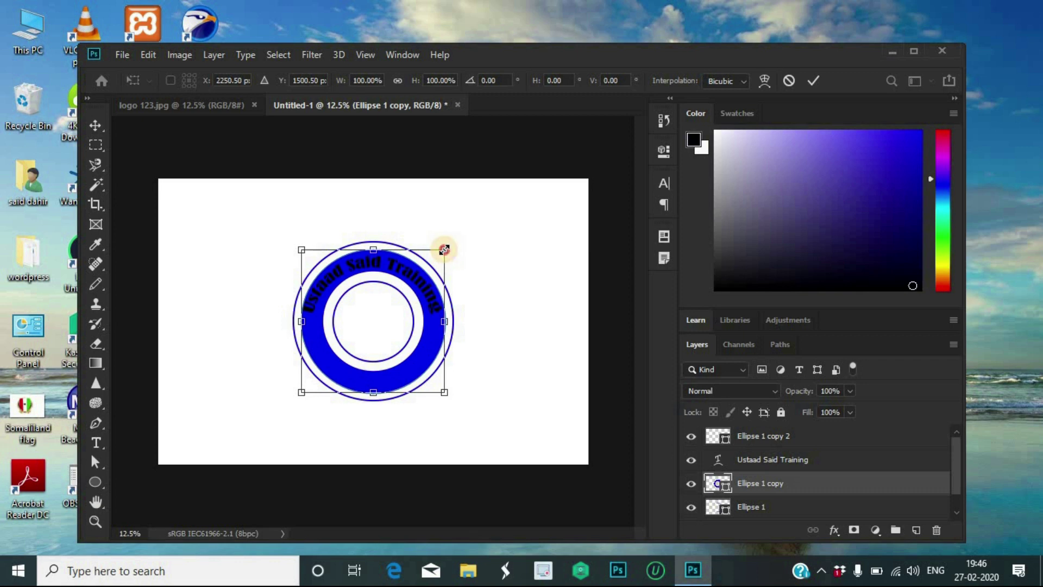
left_click_drag(445, 249, 446, 247)
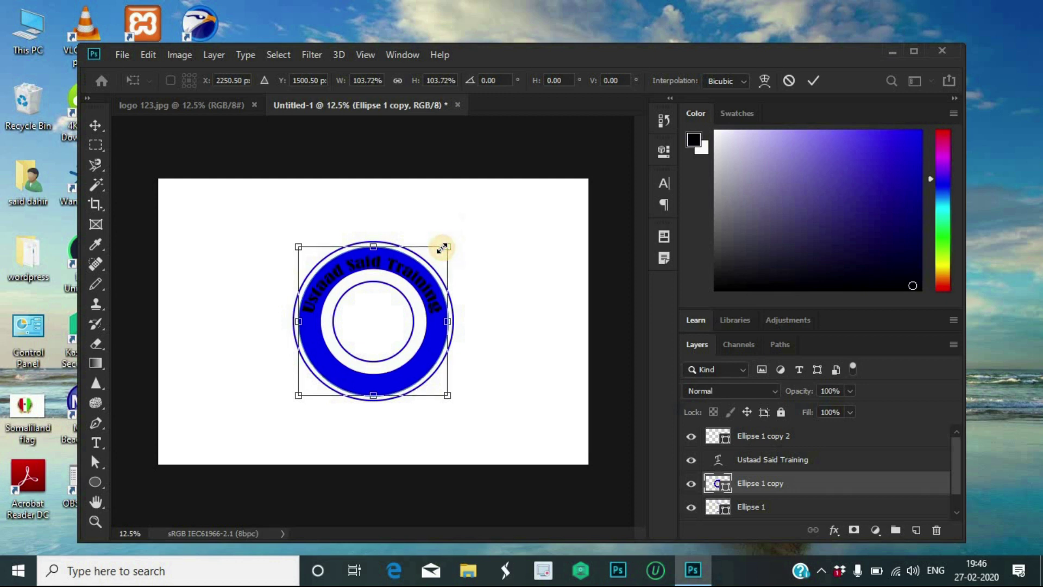
left_click(813, 79)
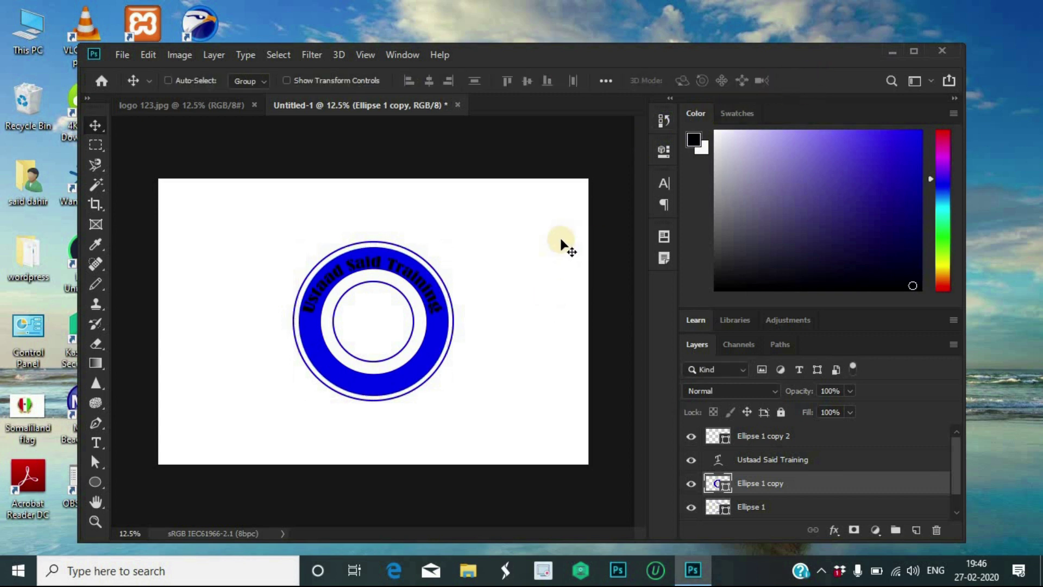
- Duplicate the arched "Ustaad Said Training" text below the original and set the copy's Arc warp bend to -85%
left_click(759, 464)
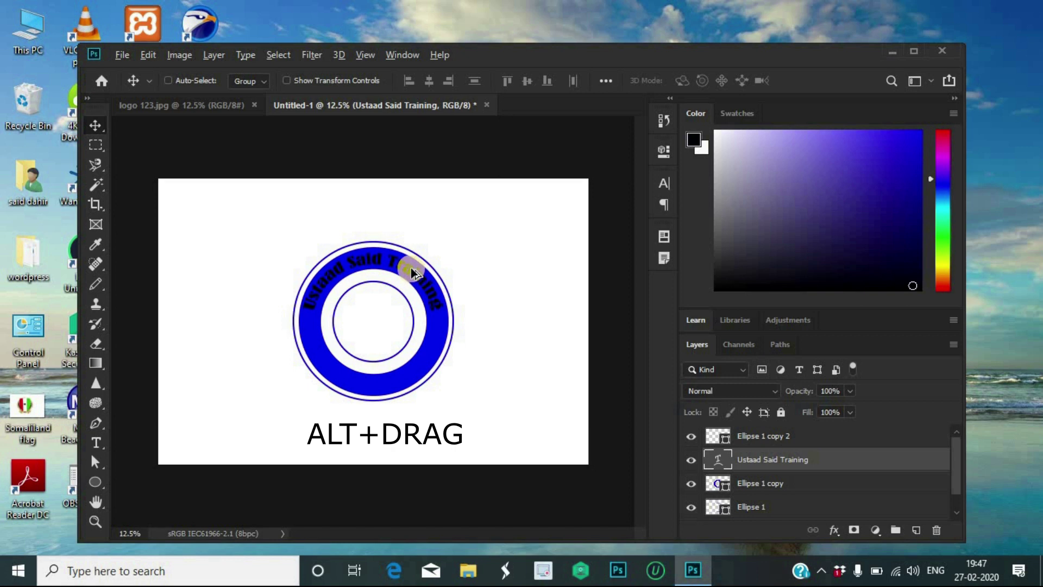
left_click_drag(411, 267, 403, 381)
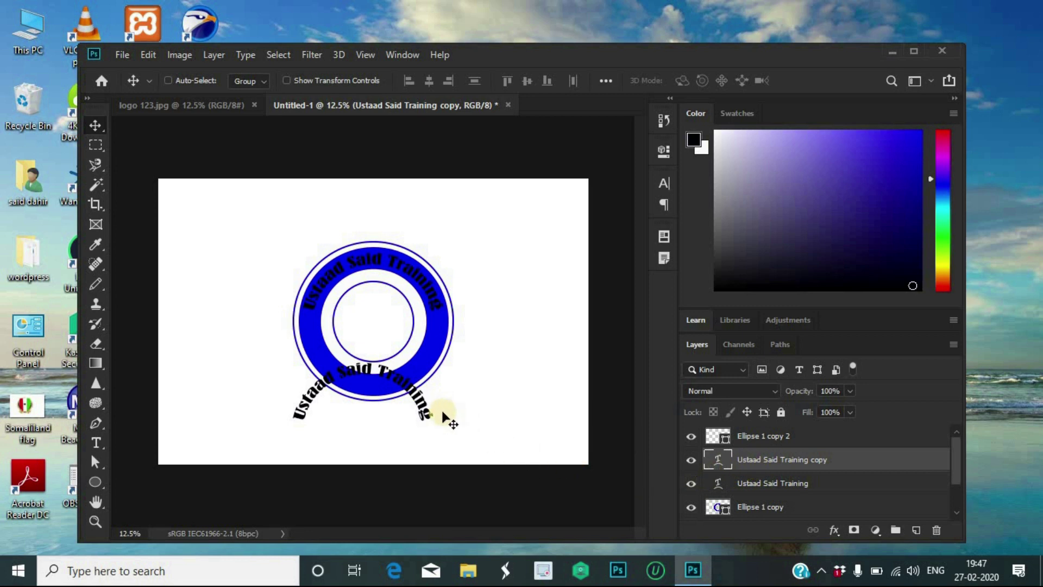
left_click(97, 442)
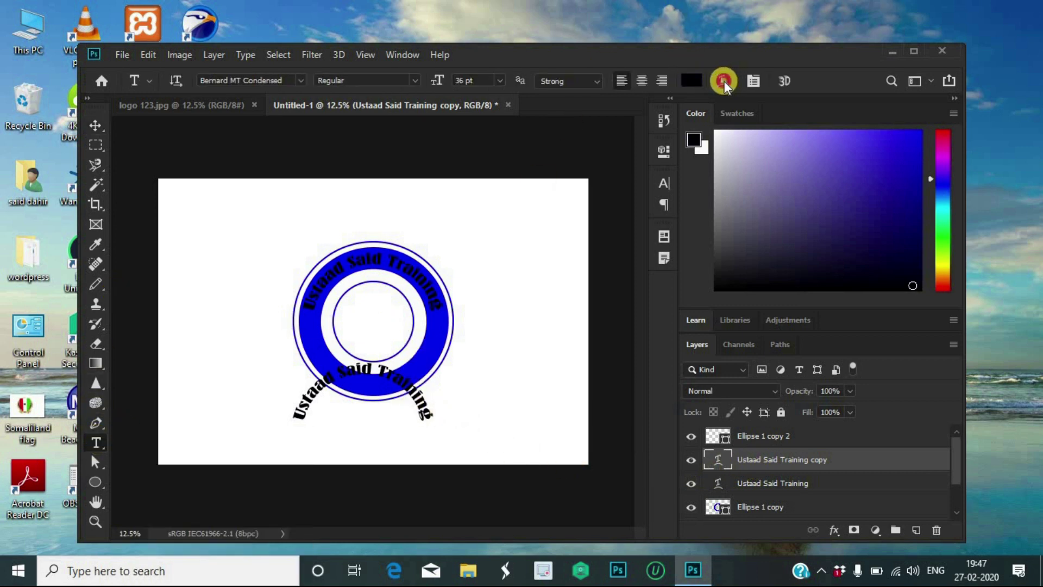
left_click(724, 80)
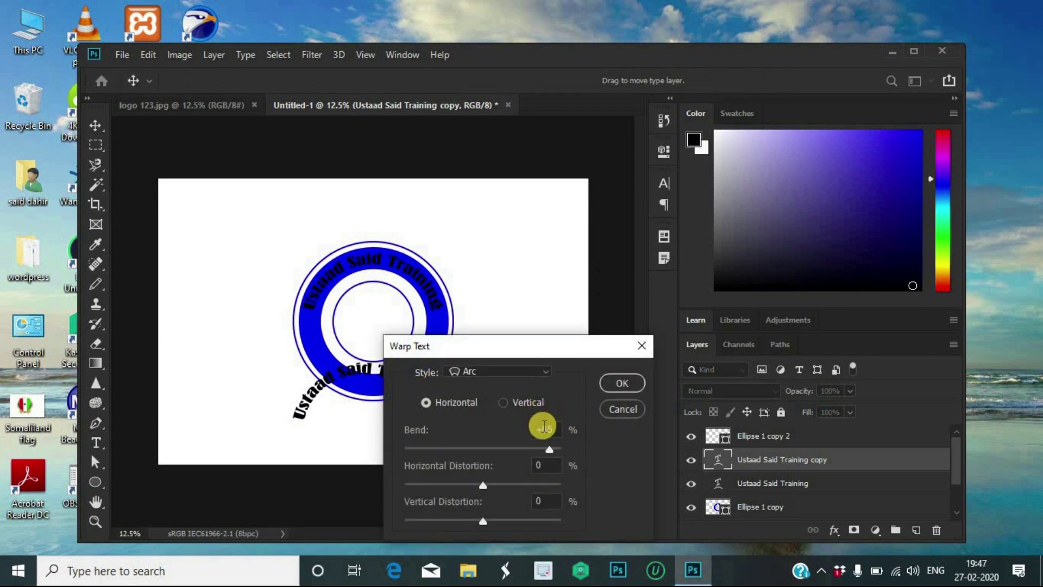
left_click(544, 429)
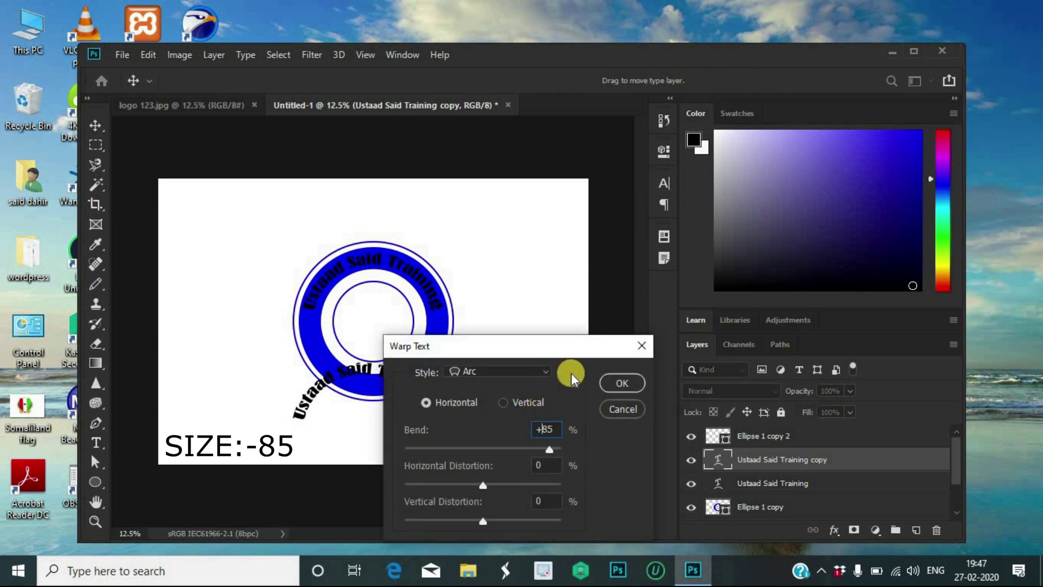
key("BackSpace")
type("-")
left_click(616, 386)
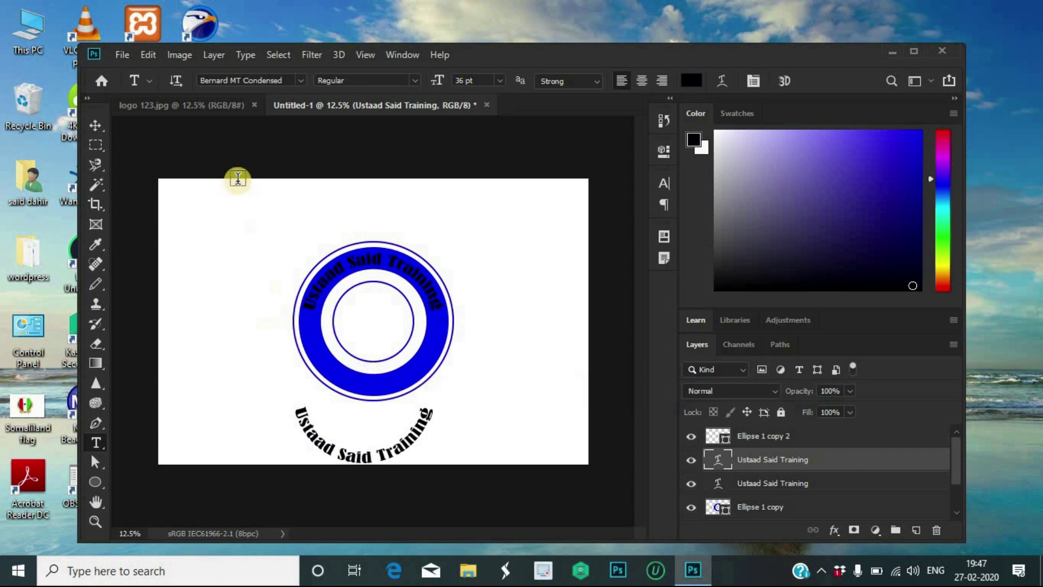
- Move the downward-curved text copy up onto the lower half of the thick blue ring
left_click(100, 123)
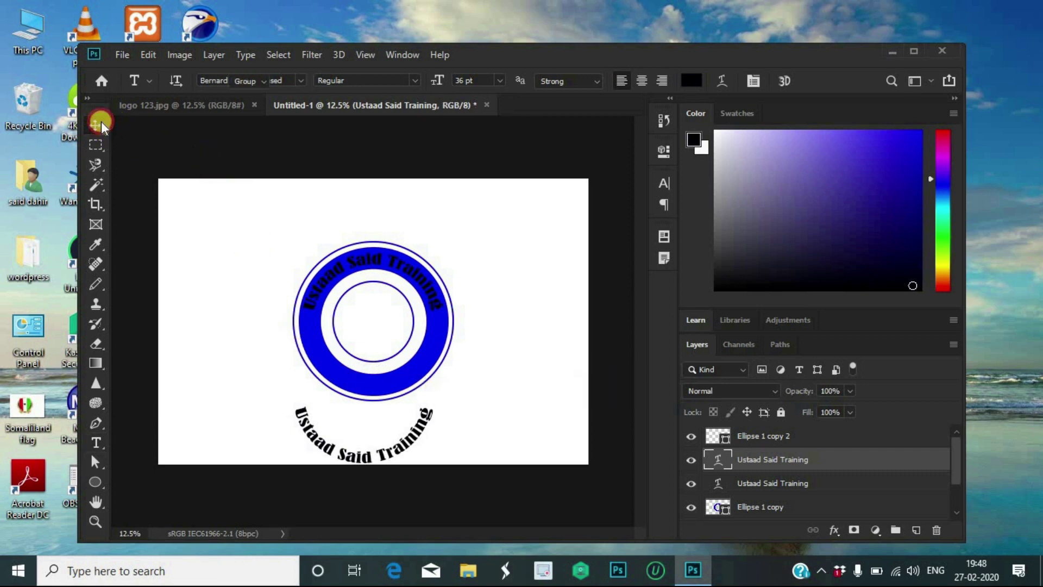
left_click_drag(402, 423, 410, 368)
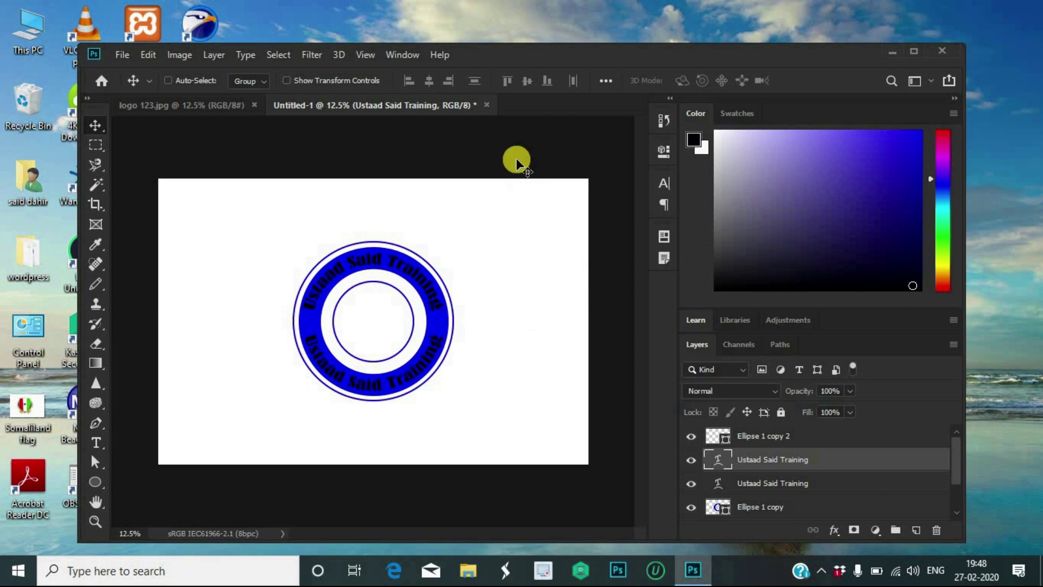
- Recolor the upper arched text to near-white #fbfbfc and clear the selection around its letters
left_click(96, 442)
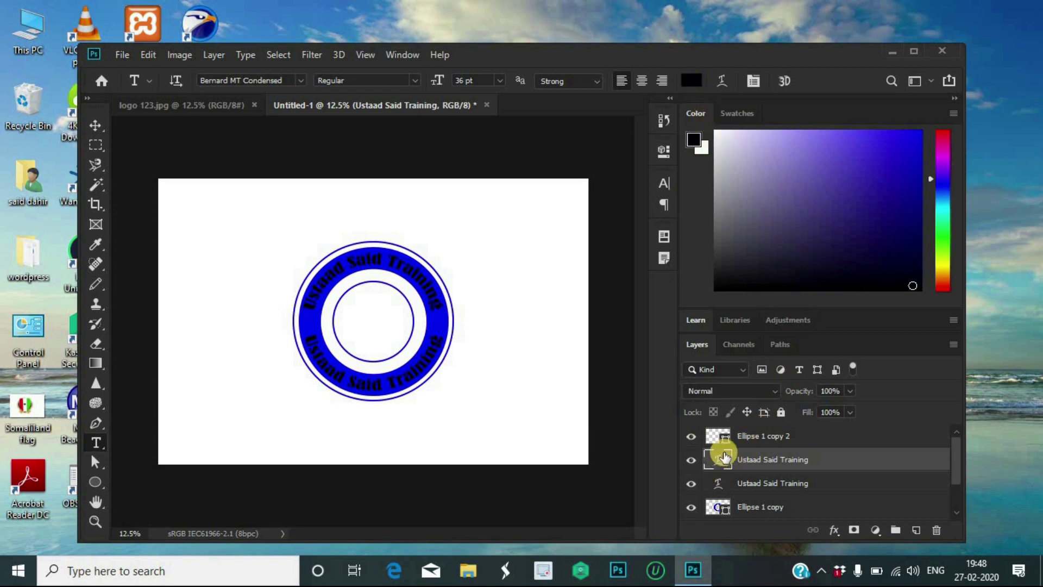
left_click(720, 488)
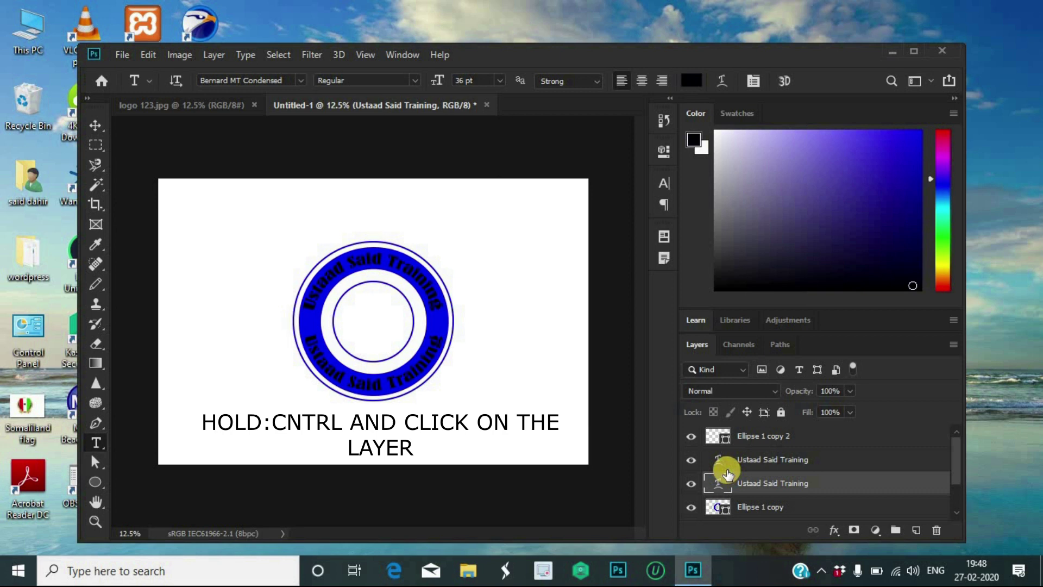
left_click(723, 486, "ctrl")
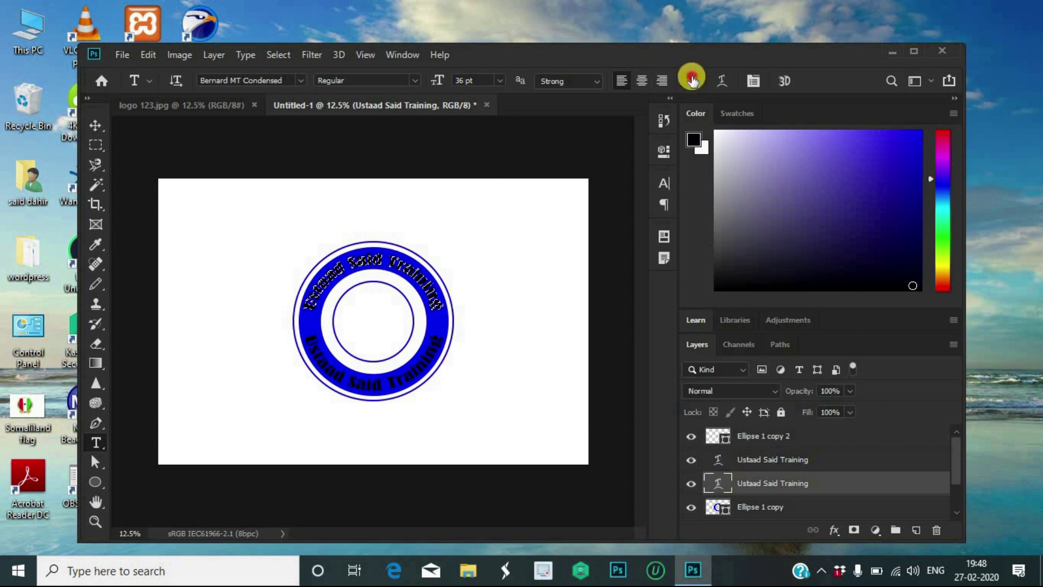
left_click(693, 77)
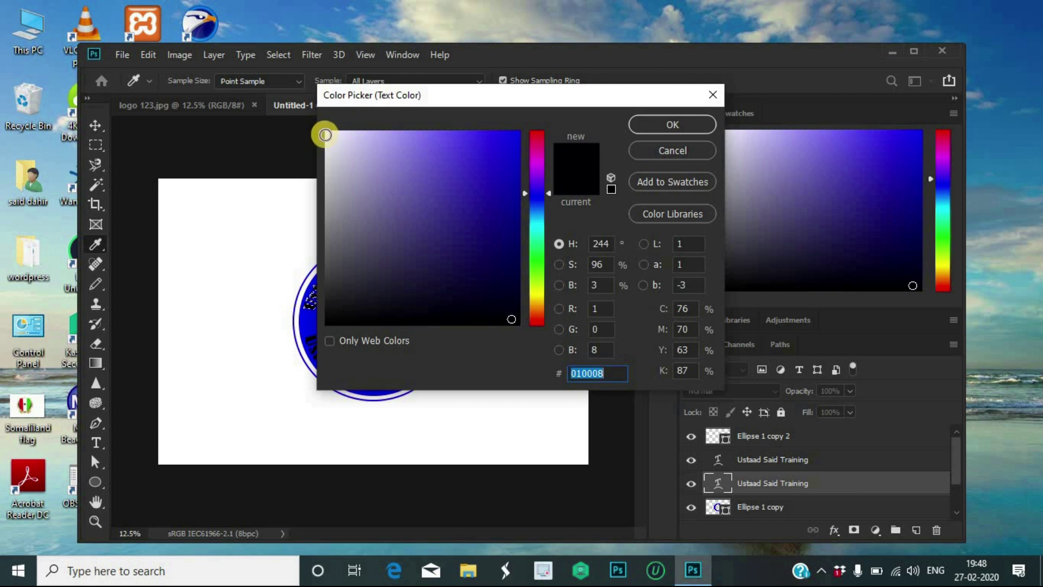
left_click(326, 134)
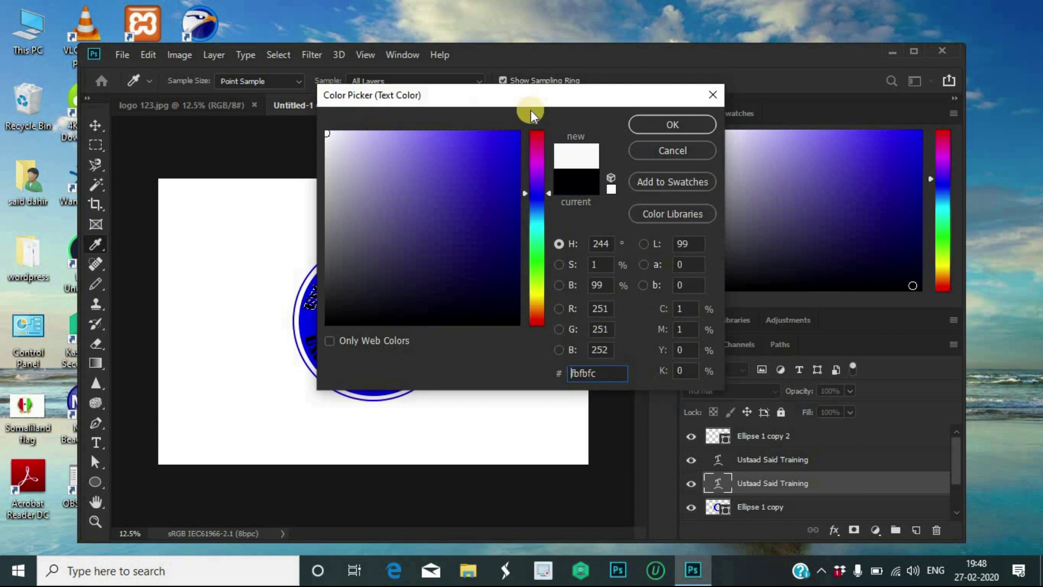
left_click(677, 116)
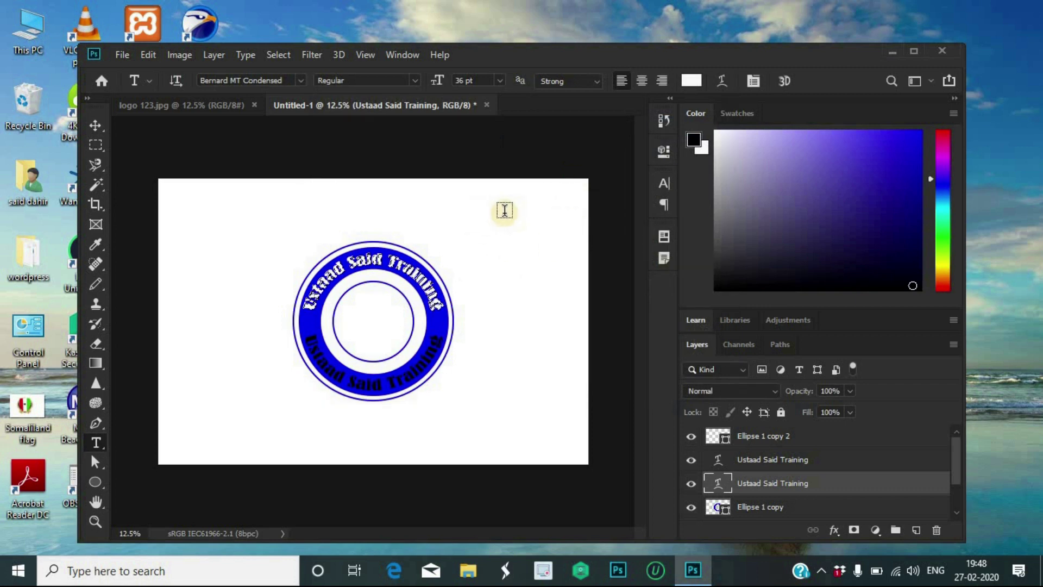
key("ctrl+d")
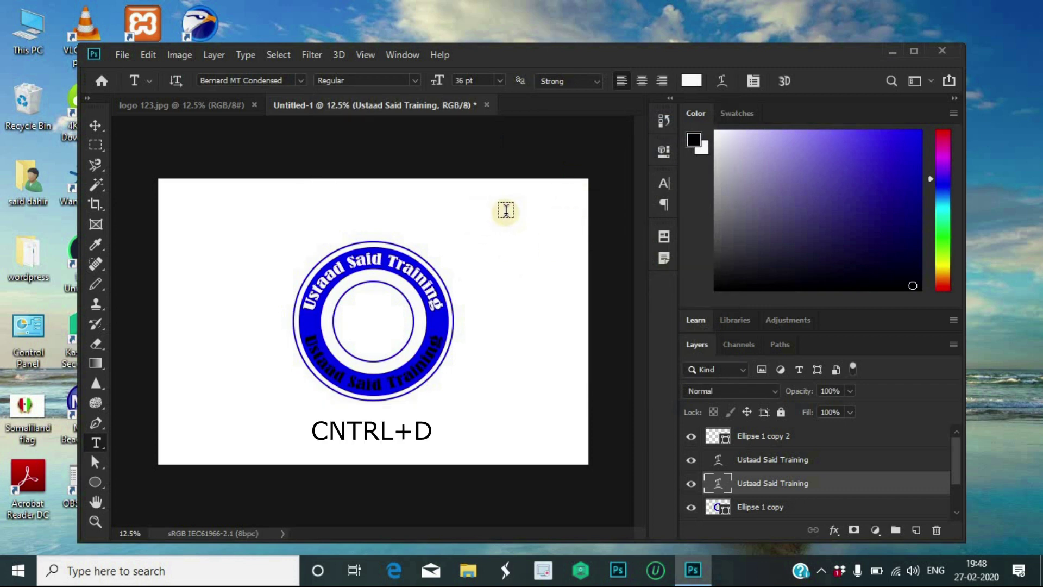
left_click(274, 54)
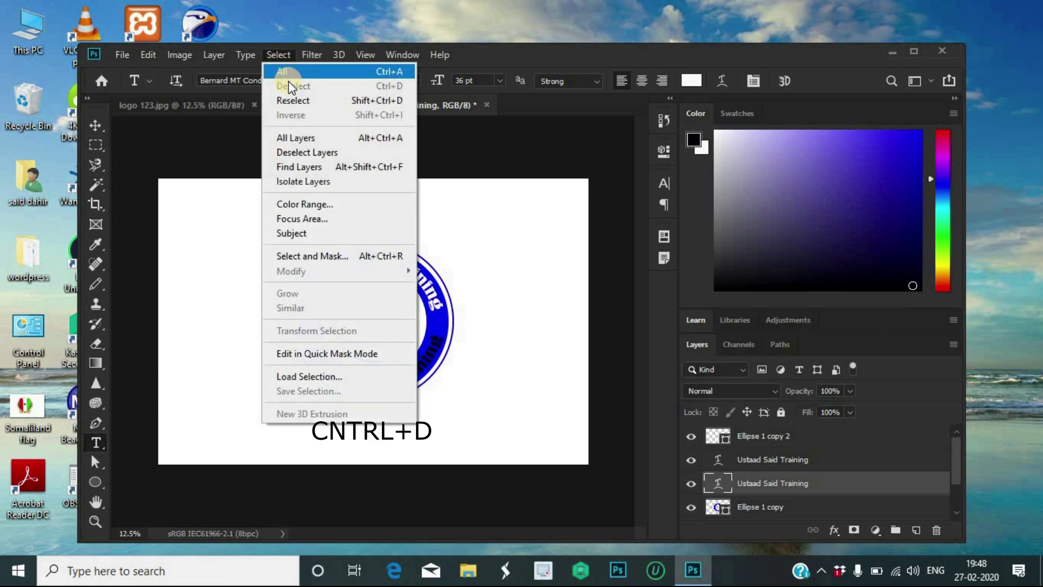
left_click(243, 186)
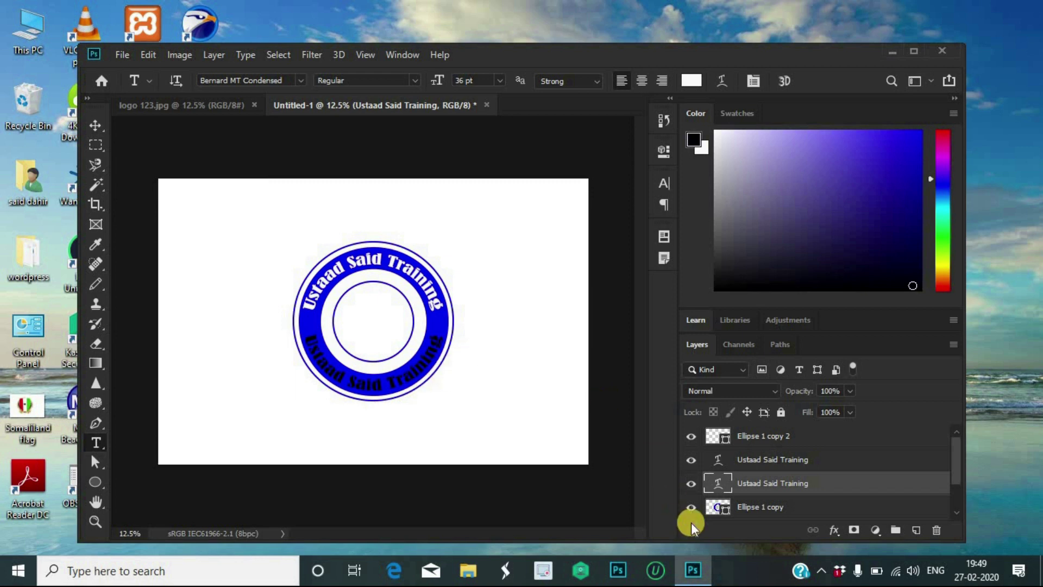
- Recolor the lower arched text on the blue ring to white
left_click(752, 464)
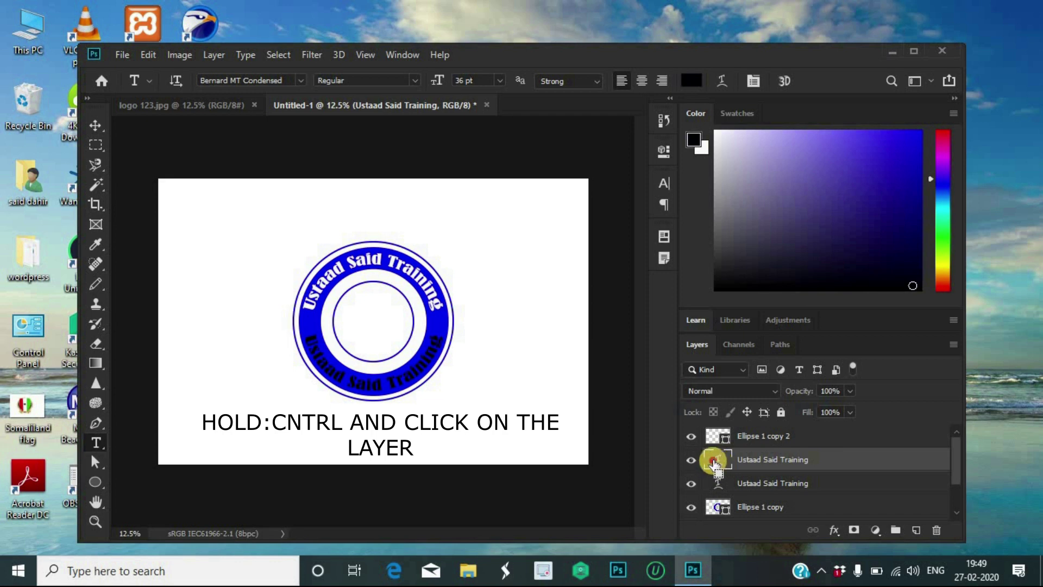
left_click(719, 463, "ctrl")
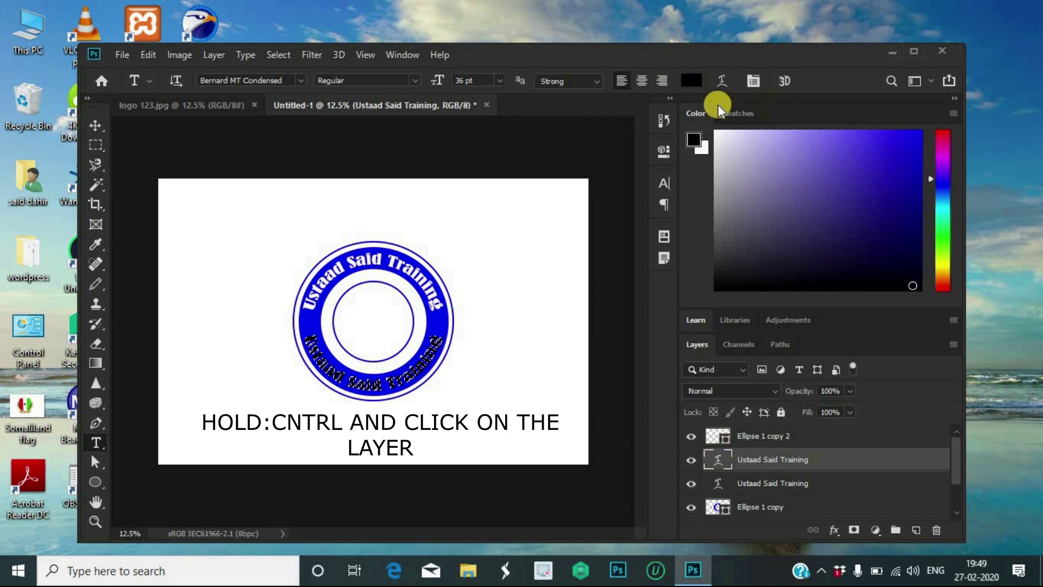
left_click(697, 80)
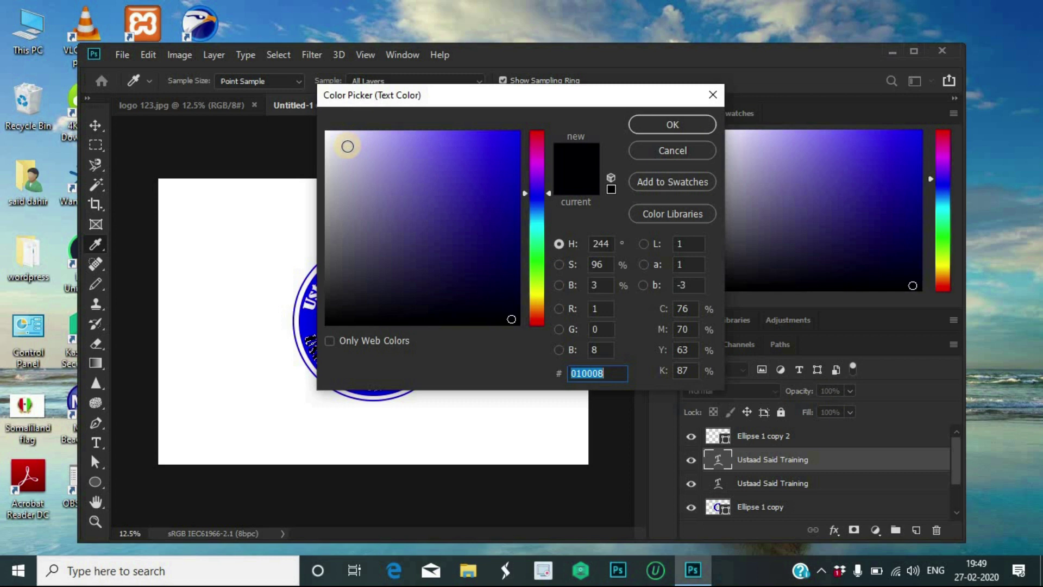
left_click(326, 133)
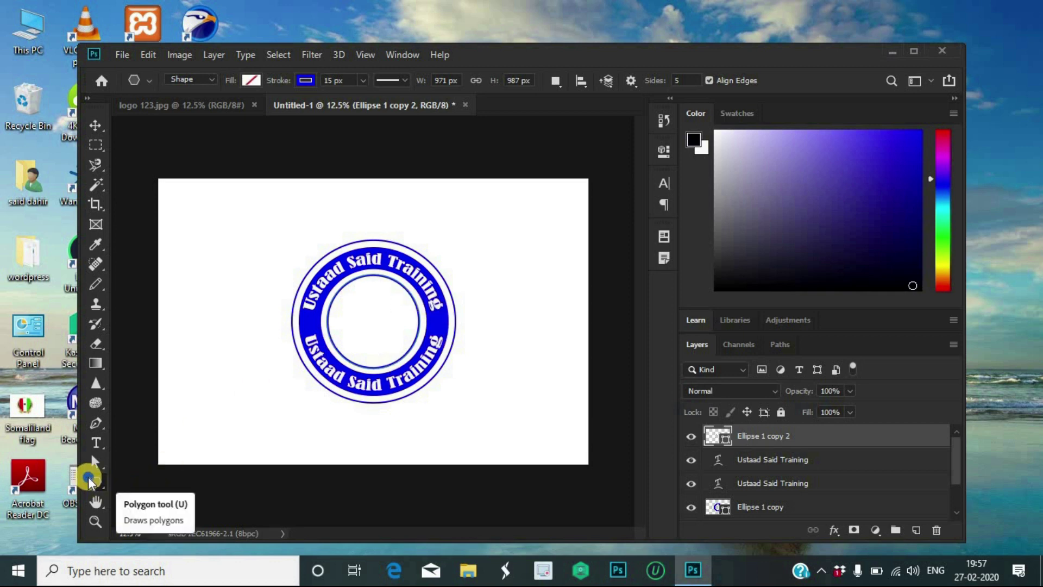
- Create a five-sided star polygon 971 px wide and 987 px high, with its sides indented by 53%
left_click(89, 479)
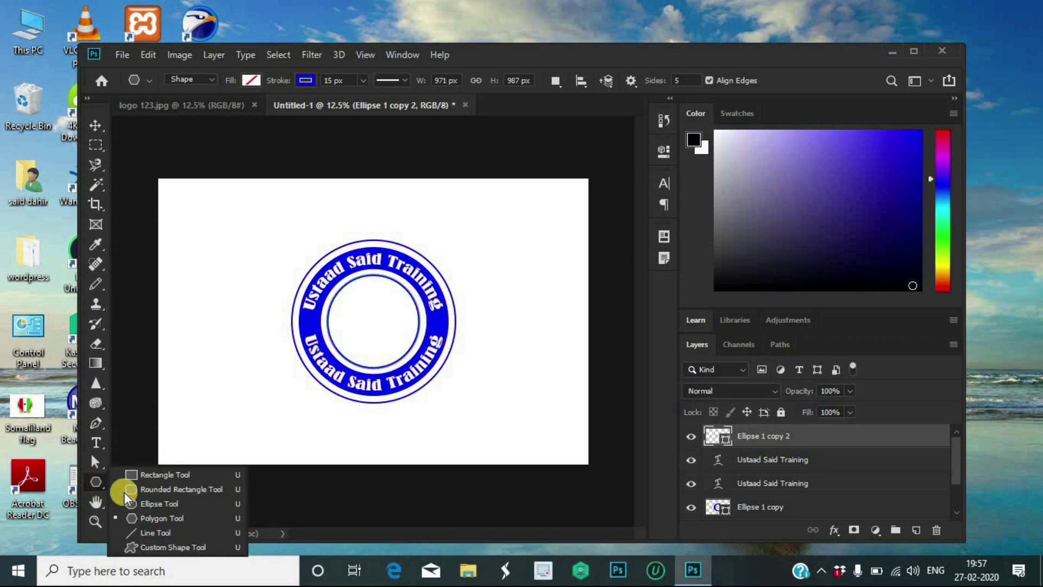
left_click(173, 519)
left_click(250, 284)
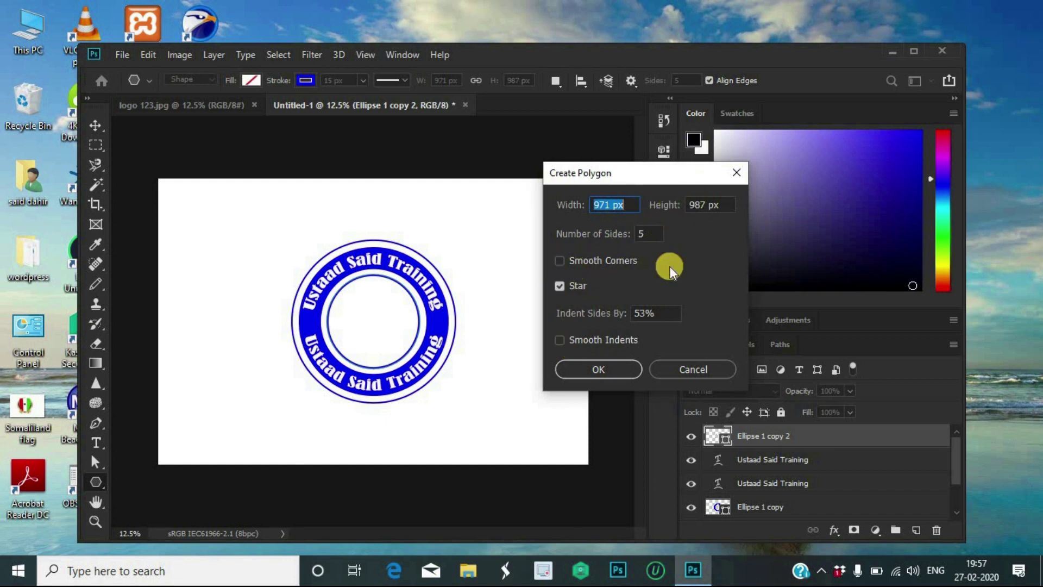
left_click(606, 368)
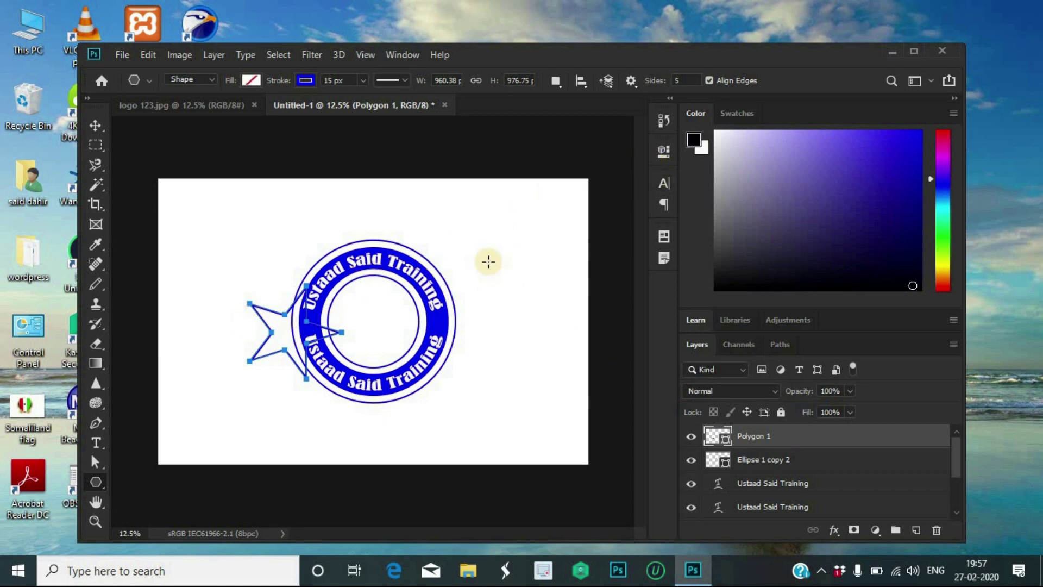
- Scale the star to about 28% and move it onto the left side of the thick blue ring, between the two texts
key("ctrl+t")
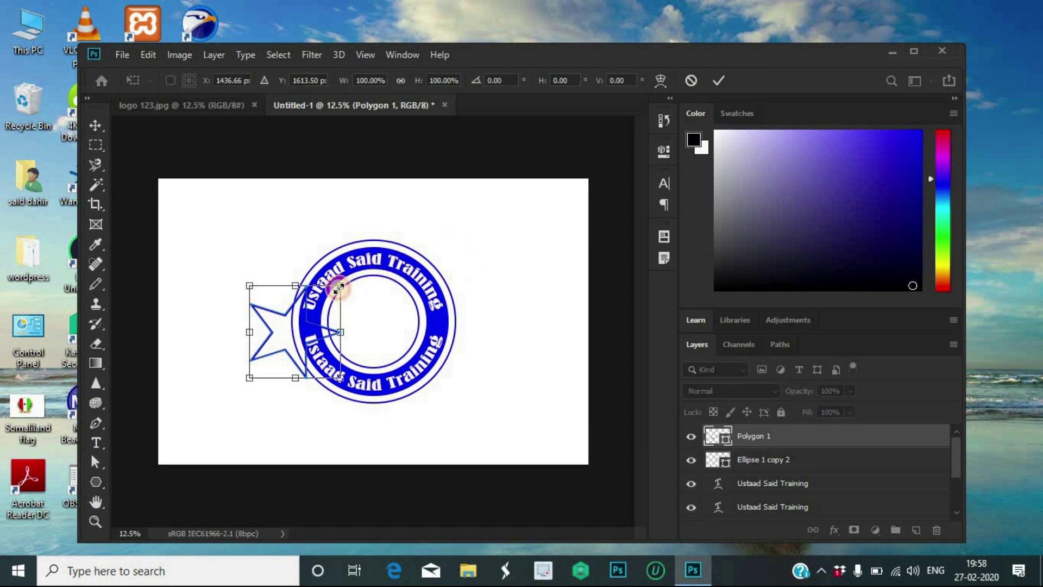
left_click_drag(340, 287, 314, 328)
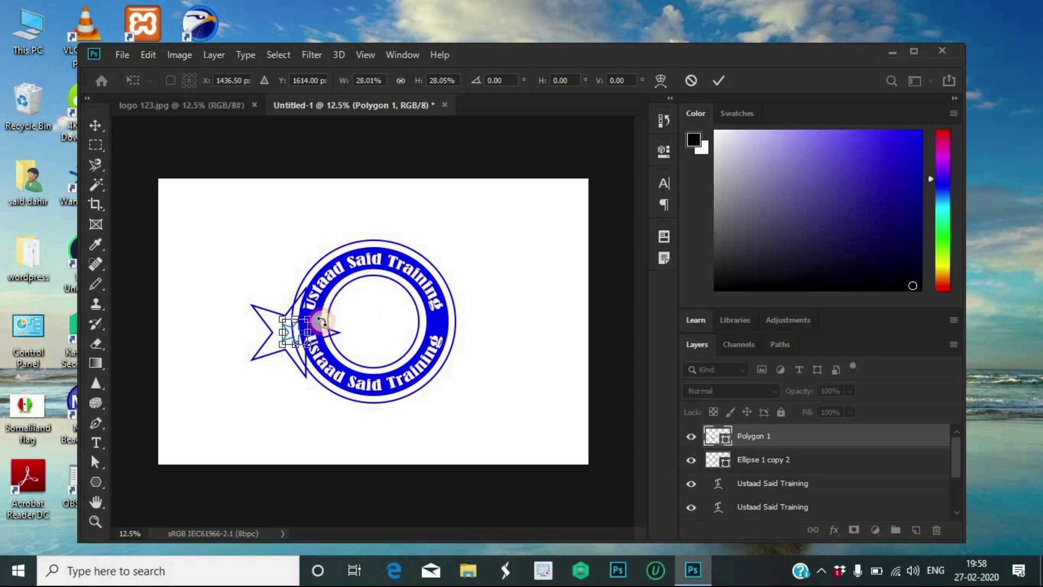
left_click(715, 79)
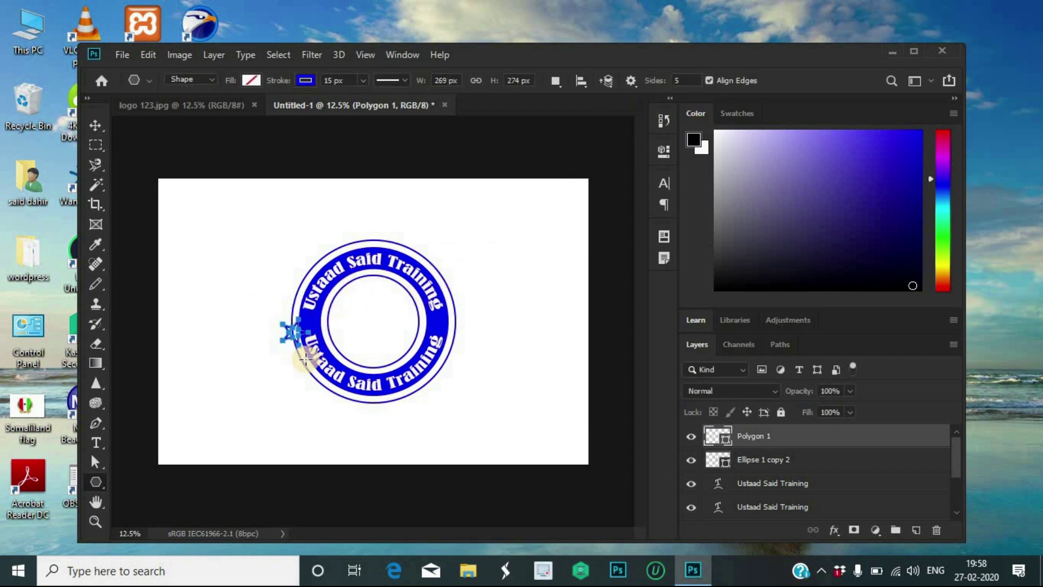
left_click(95, 125)
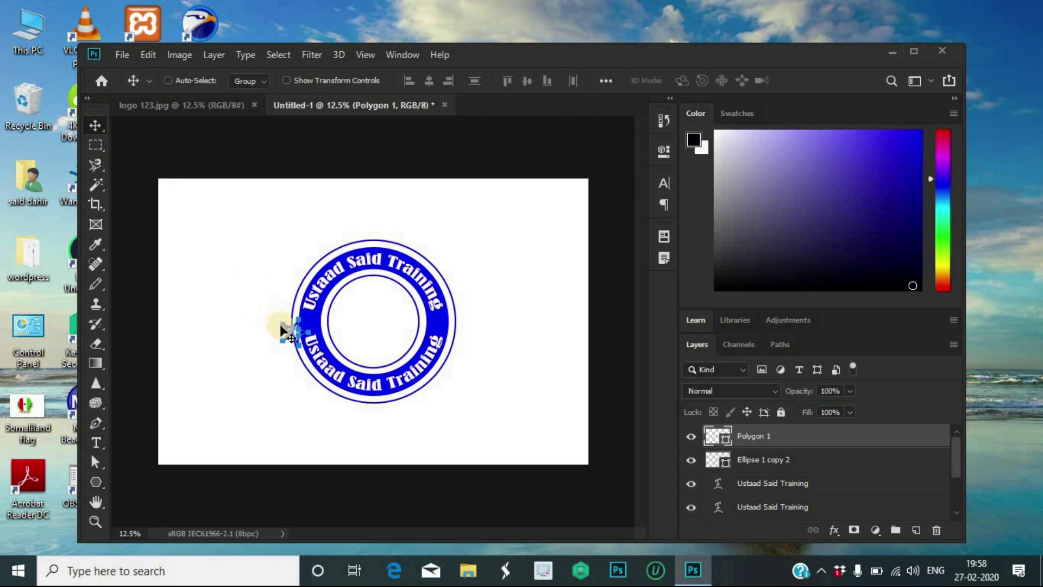
mouse_move(293, 327)
left_mouse_down()
mouse_move(302, 313)
mouse_move(311, 325)
left_mouse_up()
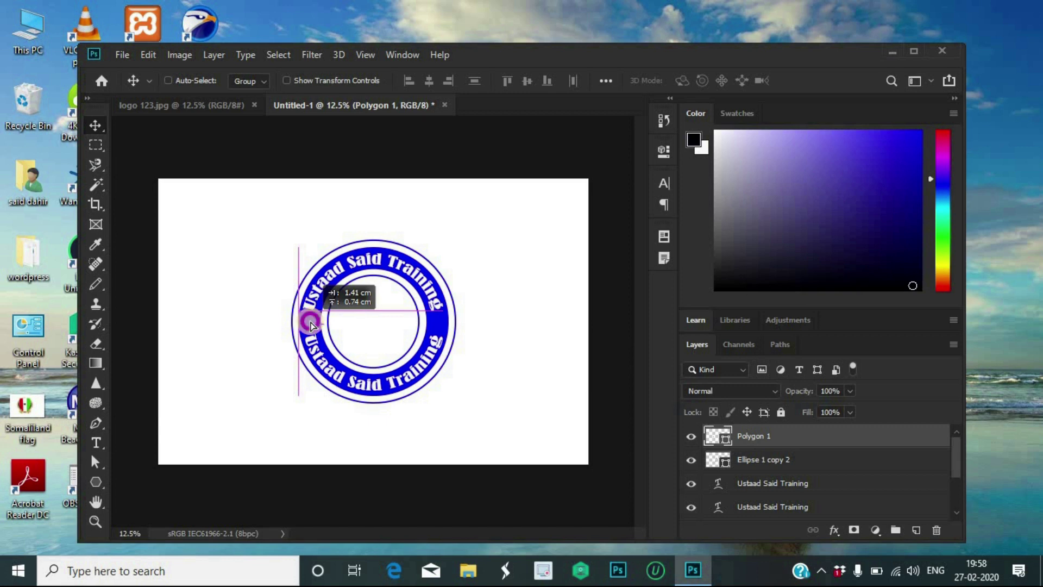
left_click_drag(311, 325, 310, 319)
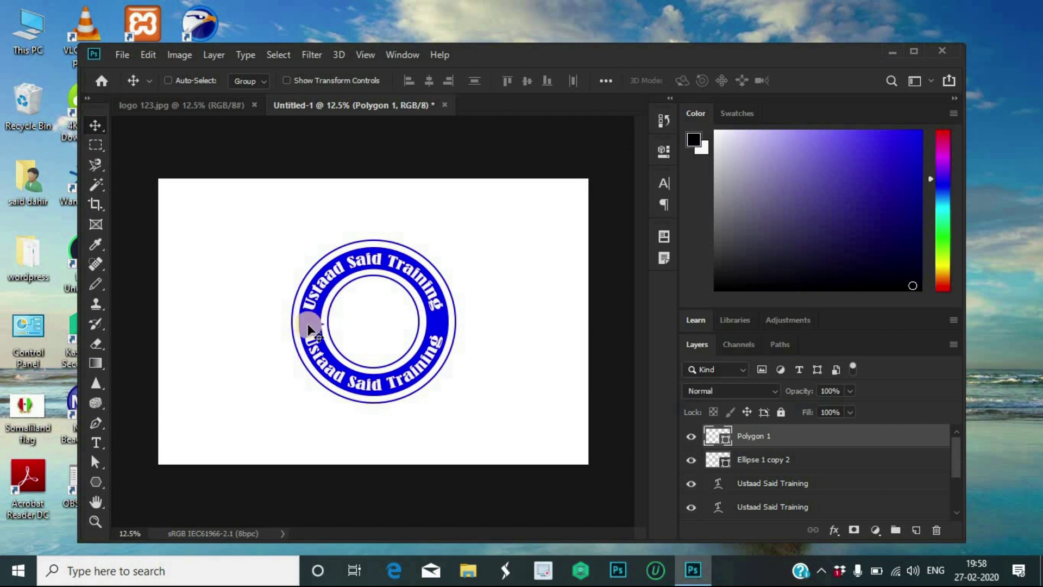
- Fill the small star with white and remove its stroke
left_click(94, 479)
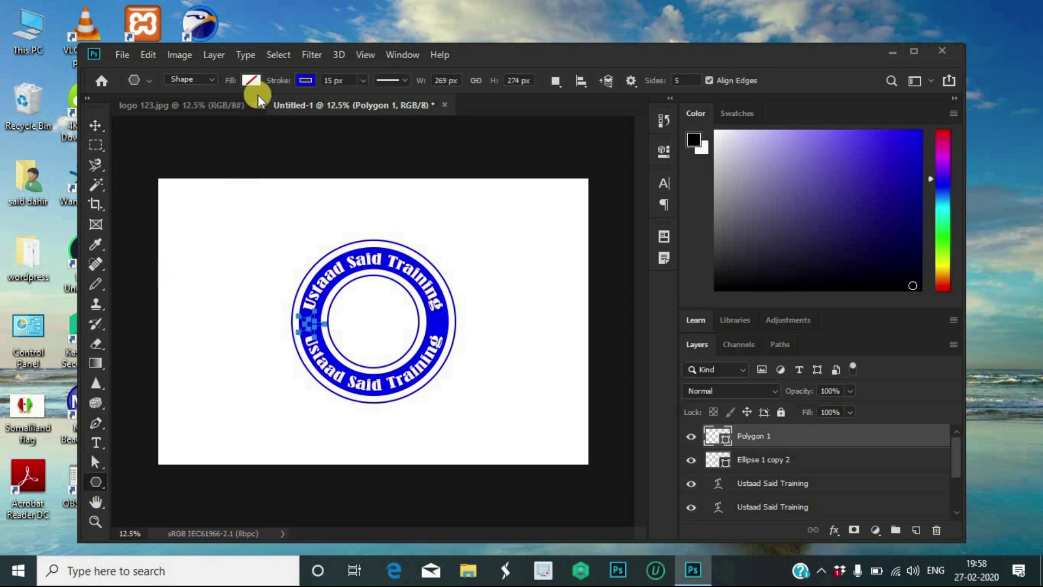
left_click(251, 80)
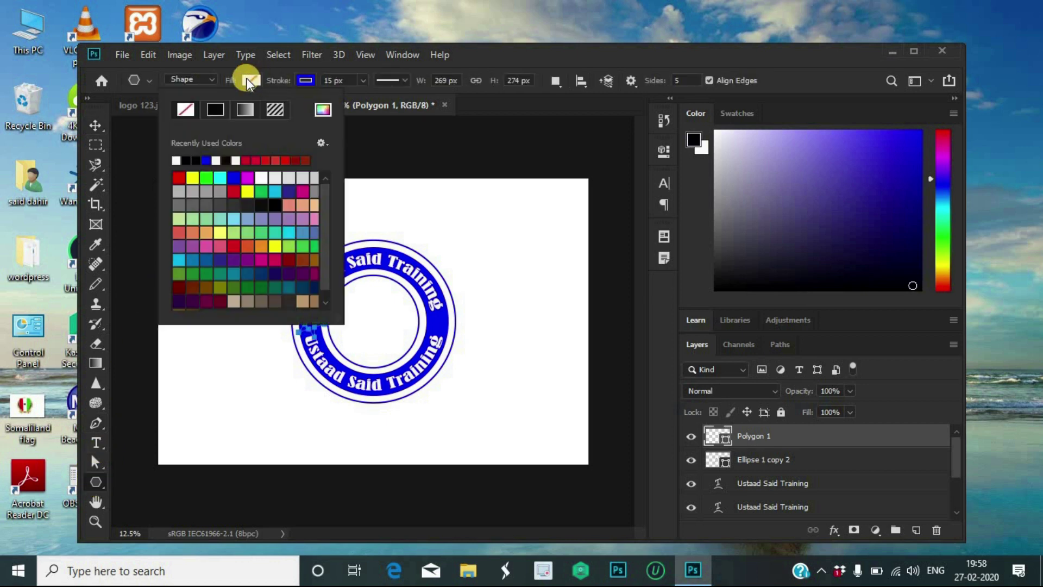
left_click(175, 161)
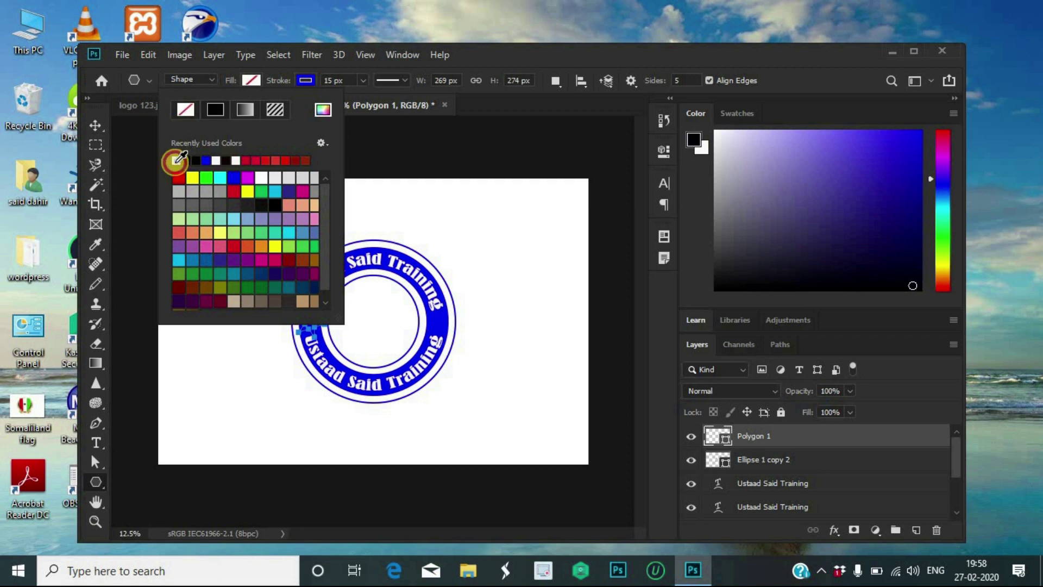
left_click(311, 76)
left_click(310, 76)
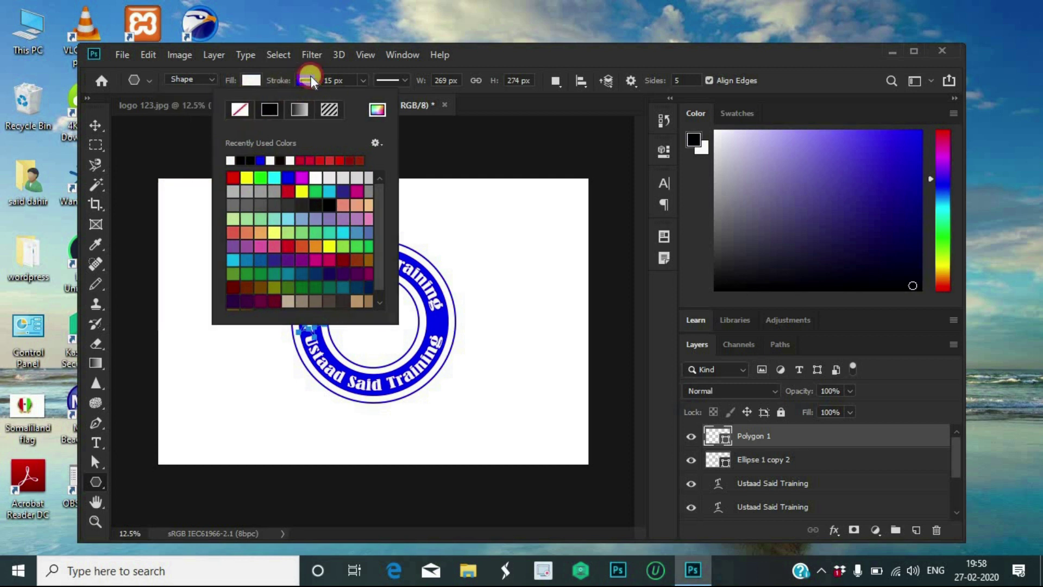
left_click(304, 76)
left_click(298, 77)
left_click(231, 109)
left_click(246, 79)
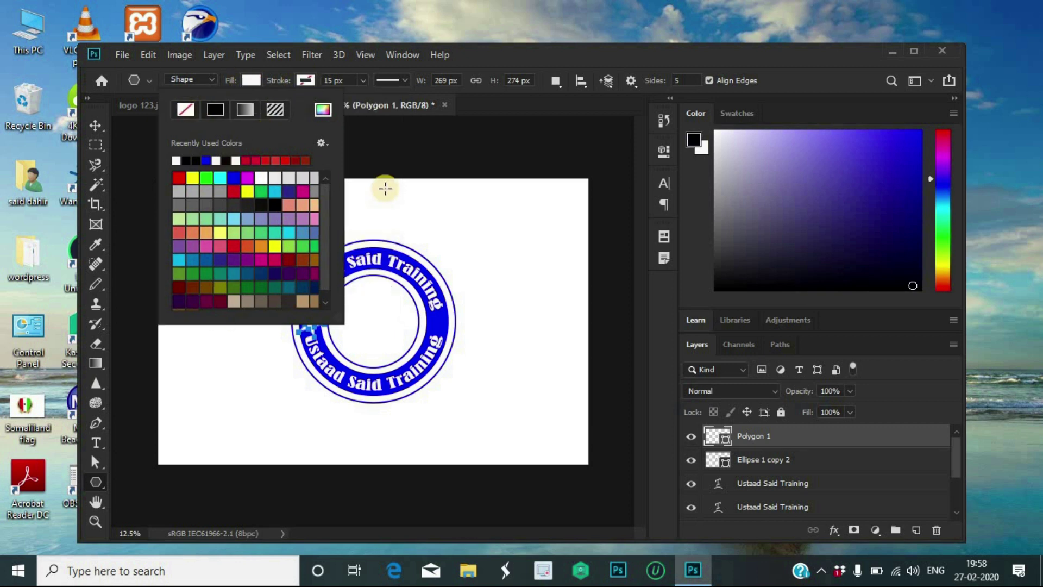
- Scale the white star on the blue ring to about 76% and rotate it about -12°, keeping it between the two texts
left_click(418, 149)
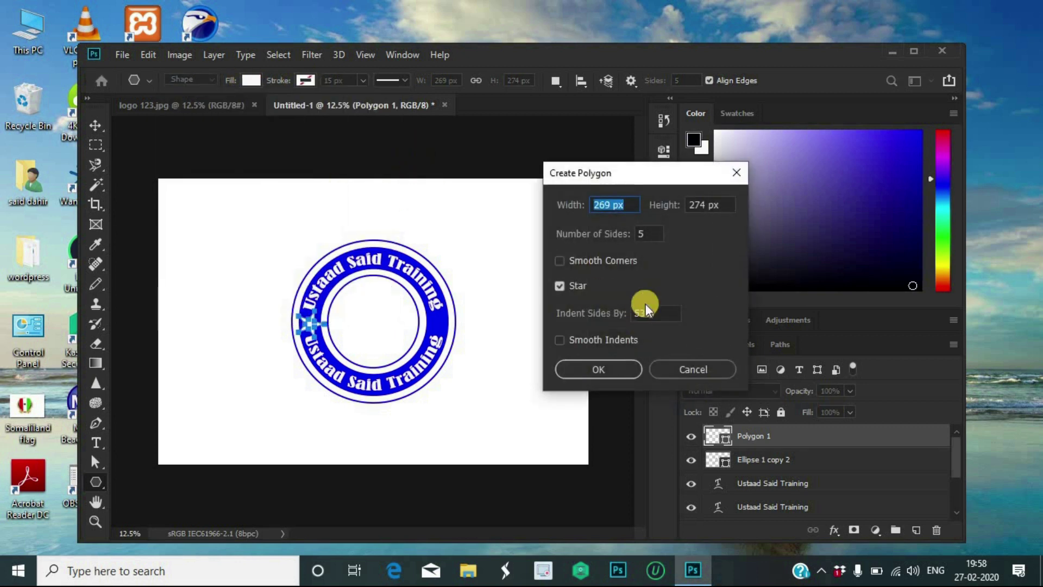
left_click(736, 175)
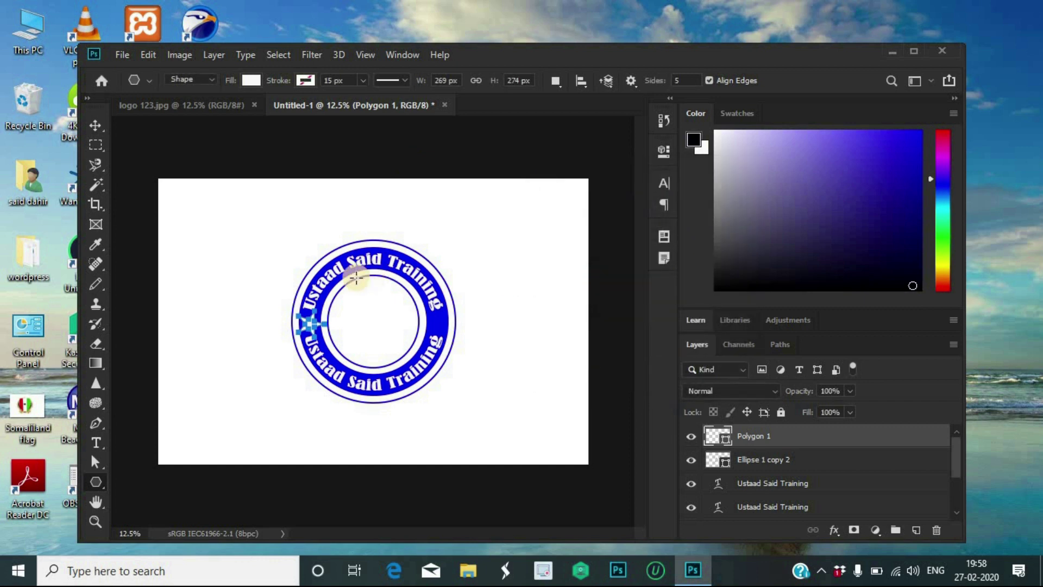
left_click(99, 126)
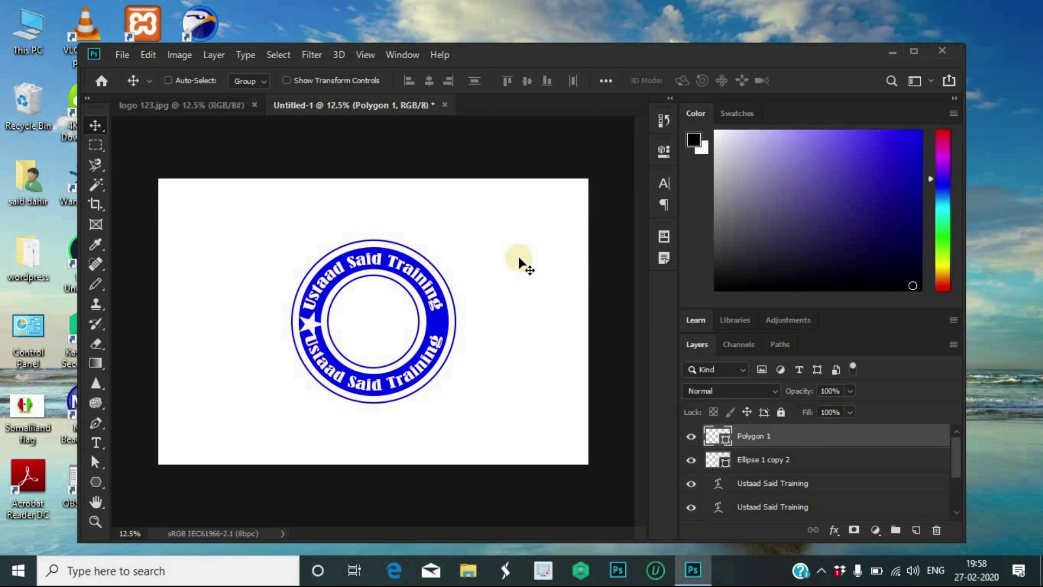
key("ctrl+t")
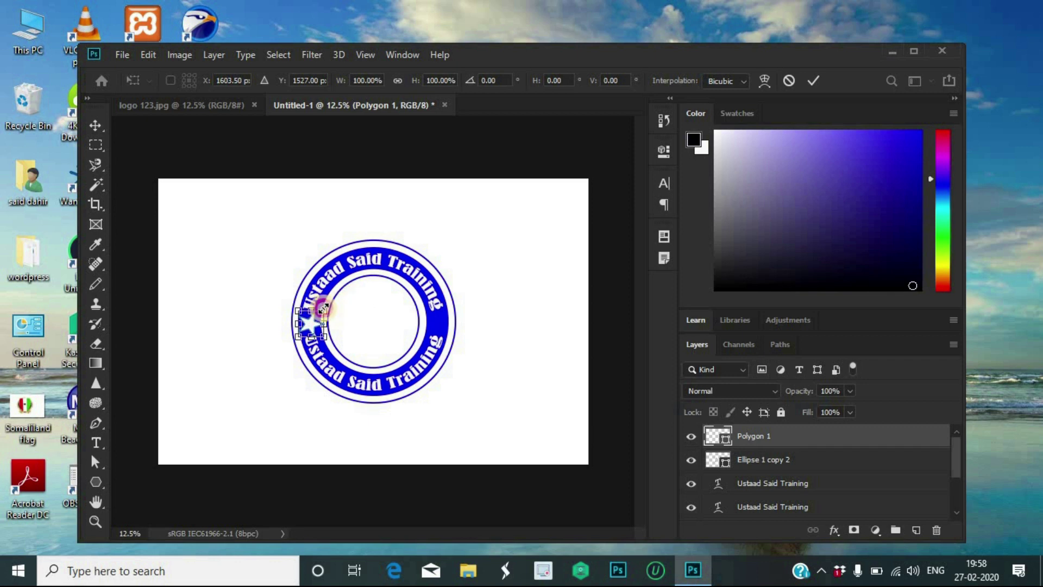
left_click_drag(324, 310, 323, 313)
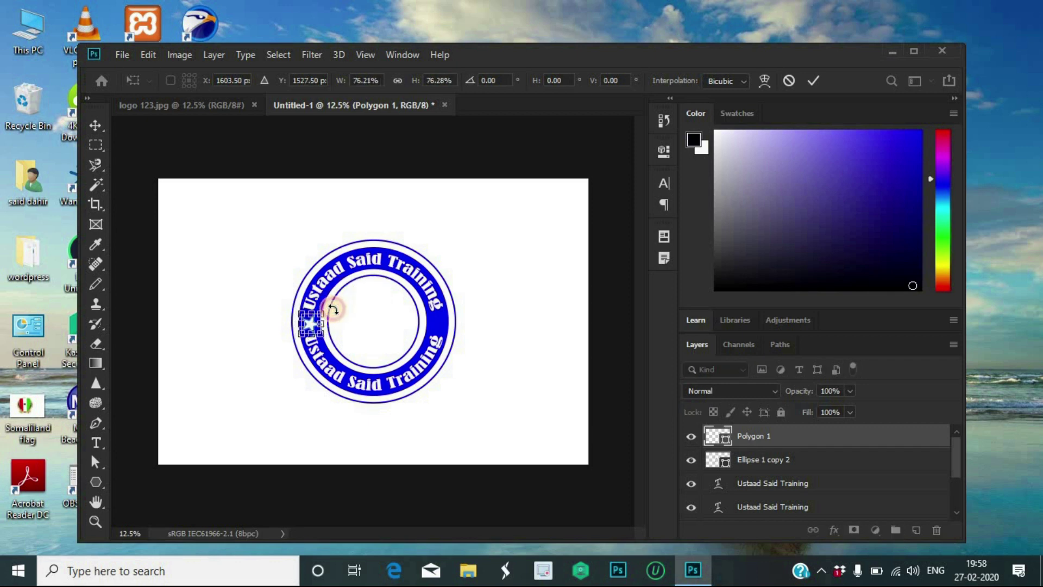
left_click_drag(329, 305, 328, 305)
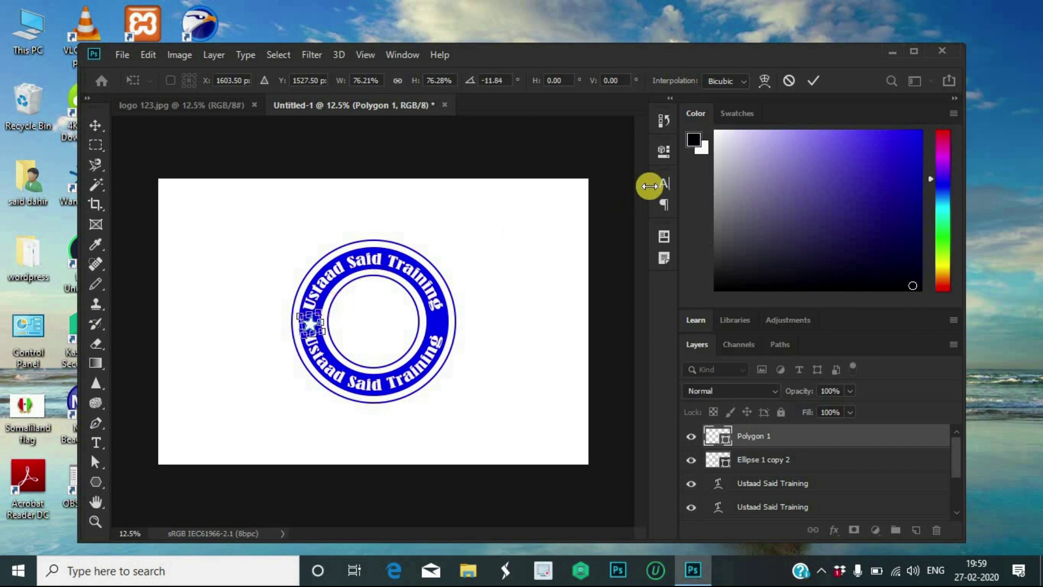
left_click(813, 79)
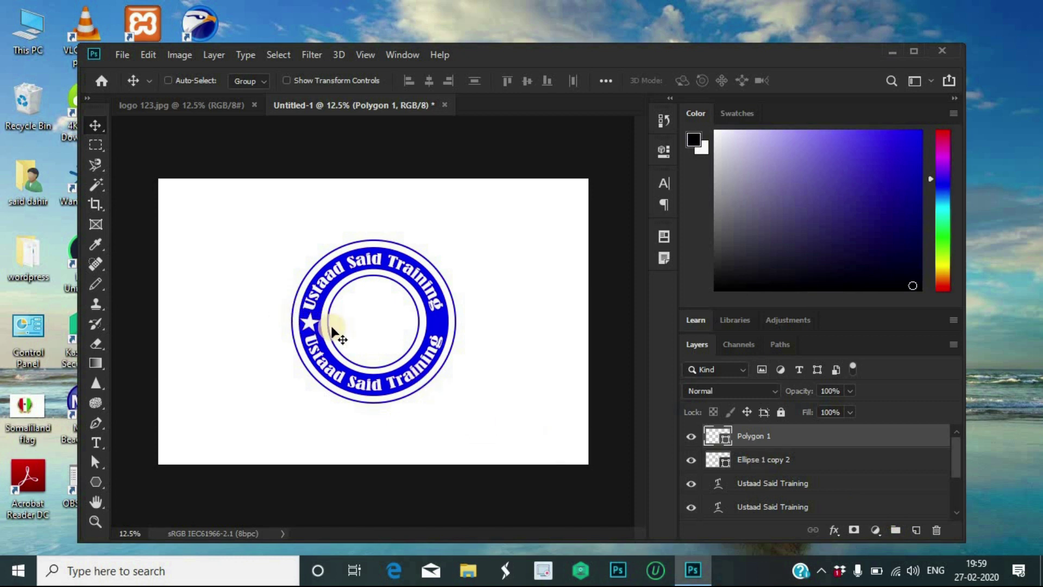
- Duplicate the white star onto the opposite, right side of the blue ring, between the ends of the two texts
left_click_drag(309, 321, 438, 325)
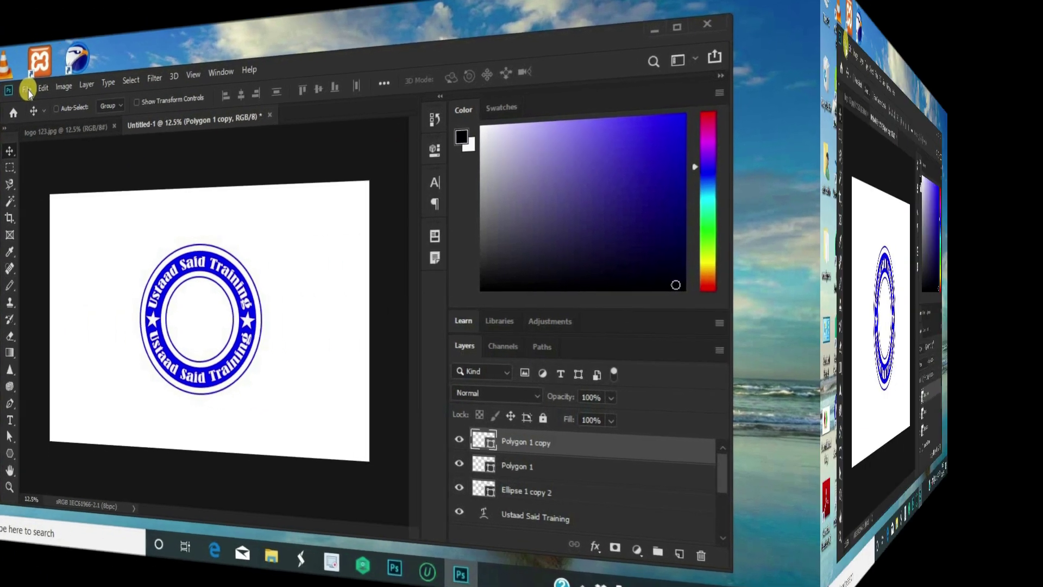
- Open the image "book-7 without background" from the "photoshop aan sameeyey" folder
left_click(123, 55)
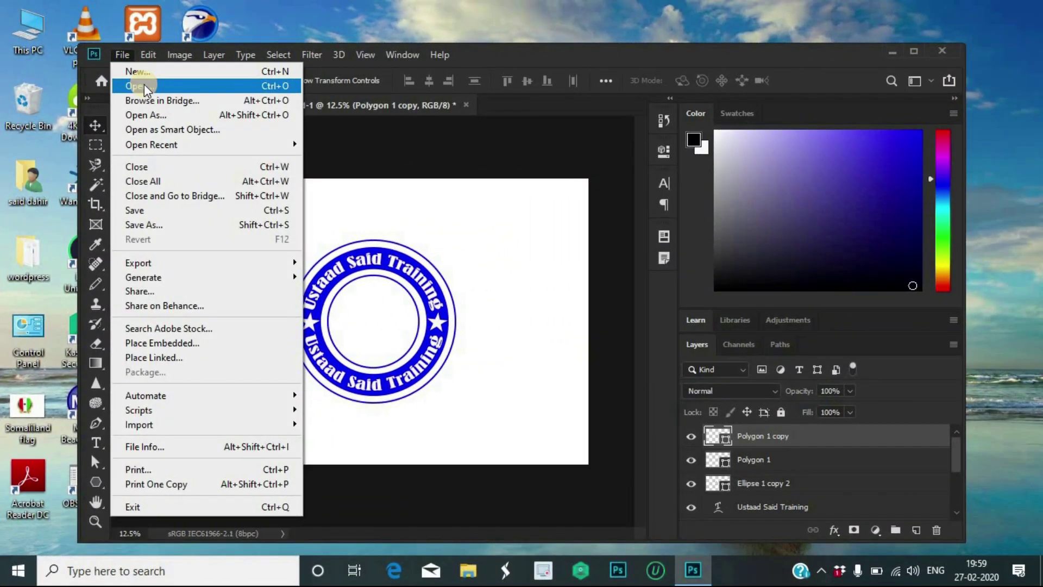
left_click(144, 83)
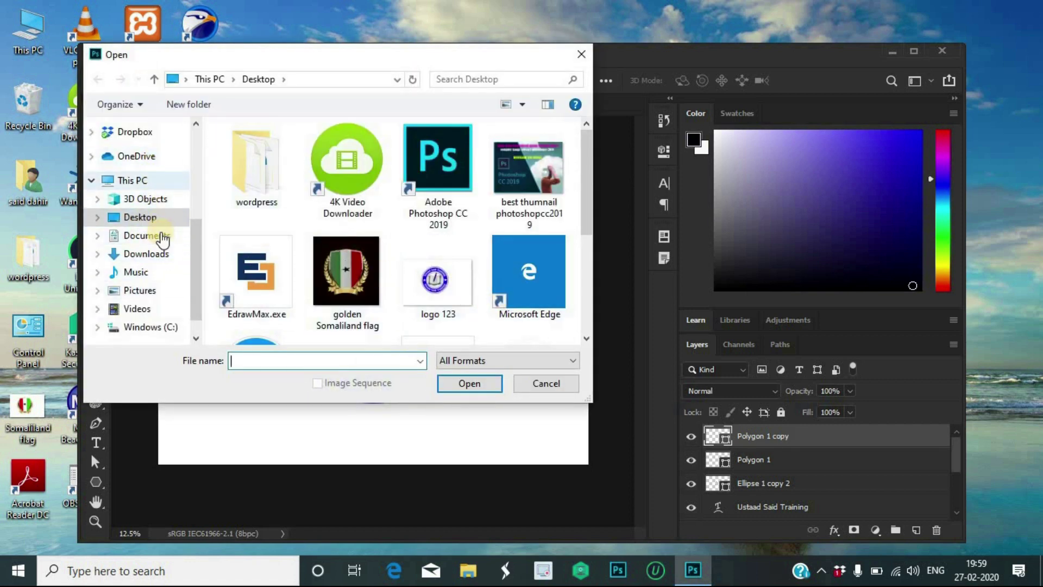
scroll(163, 262, "down", 1)
scroll(161, 244, "up", 3)
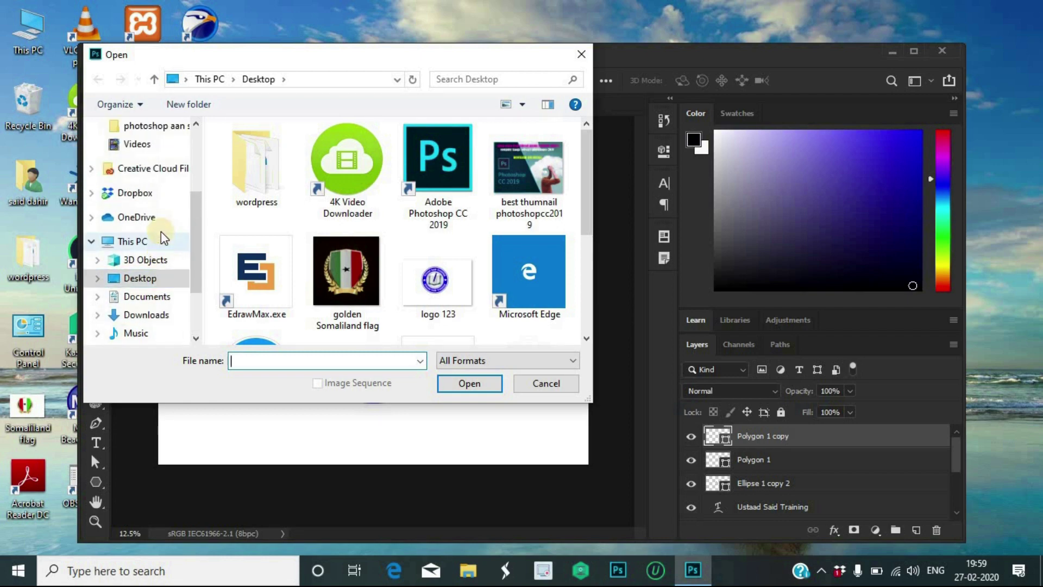
left_click(169, 187)
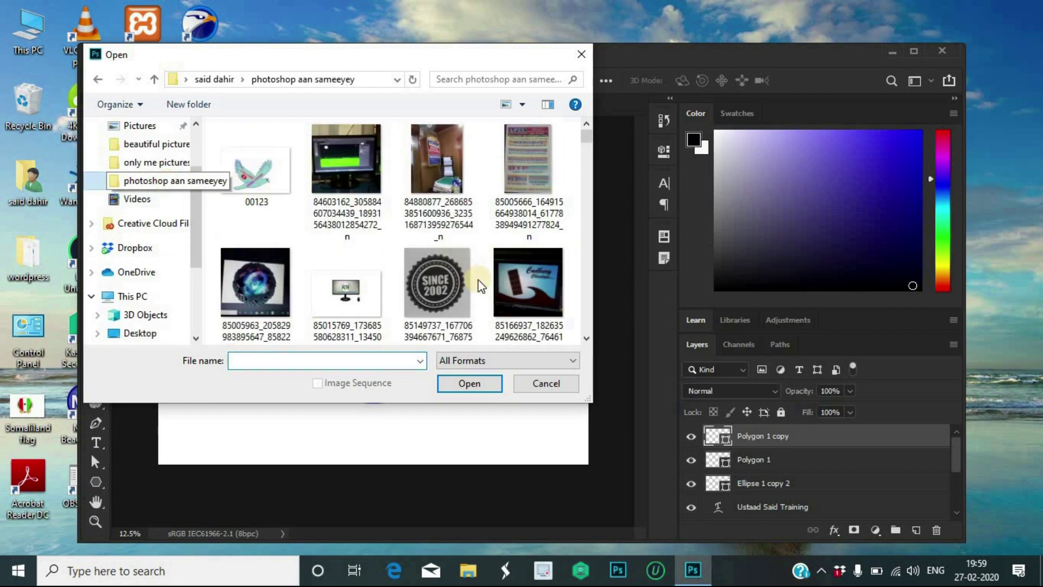
scroll(462, 277, "down", 5)
scroll(460, 277, "up", 1)
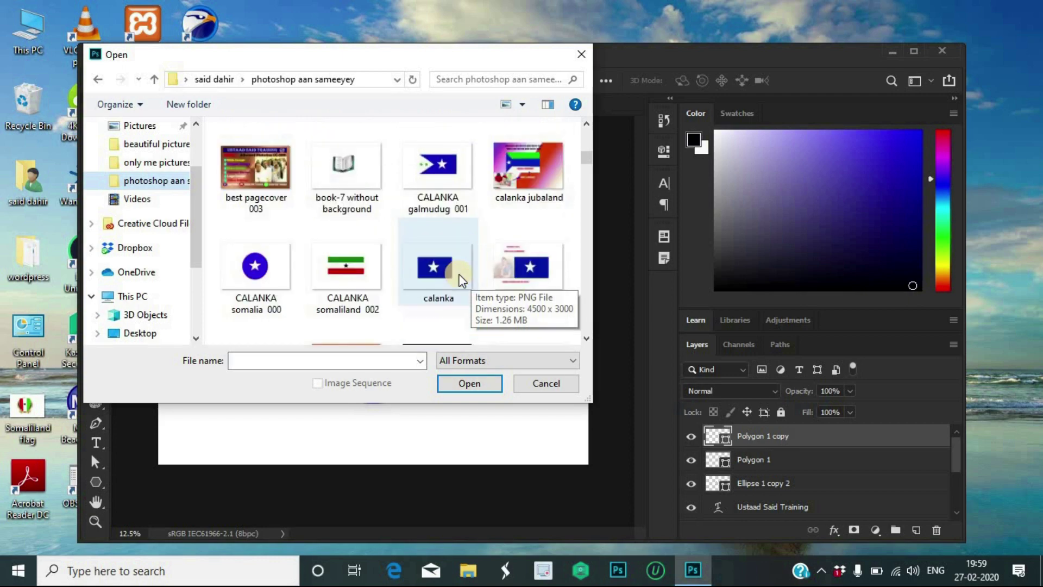
left_click(342, 174)
left_click(459, 384)
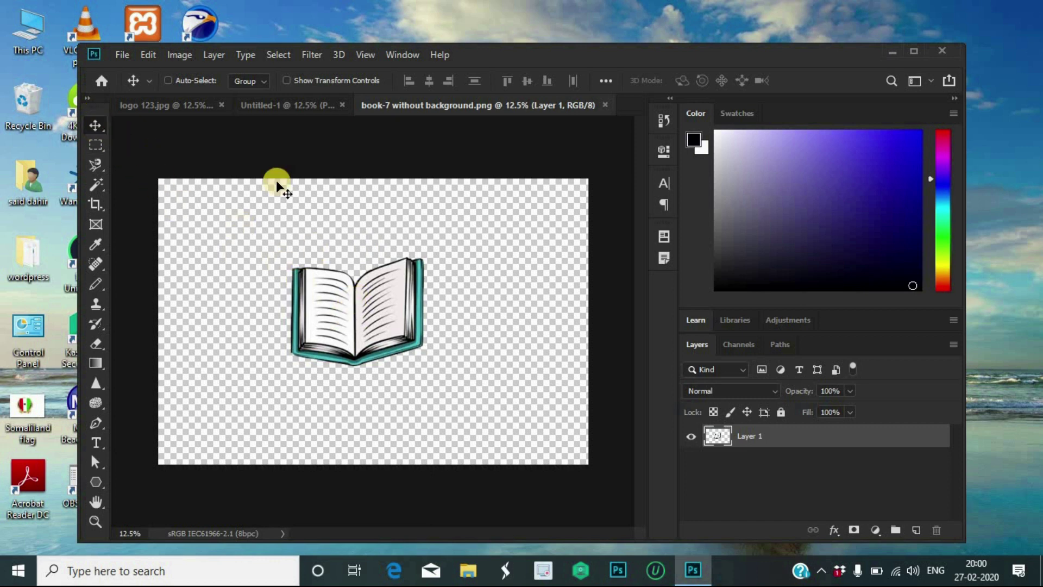
- Copy the open book into the Untitled-1 logo document and place it over the circular logo
left_click(274, 103)
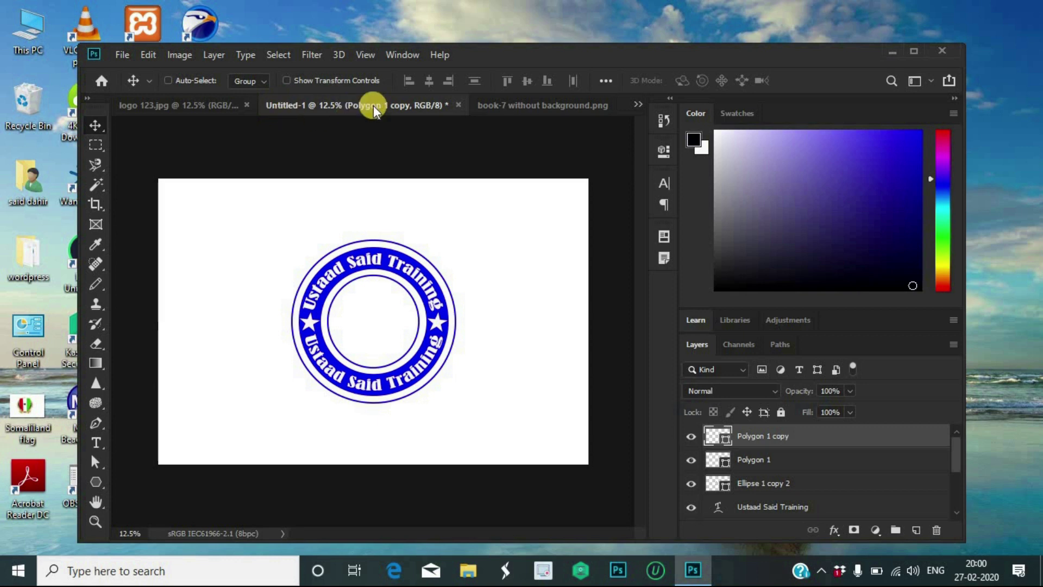
left_click(511, 106)
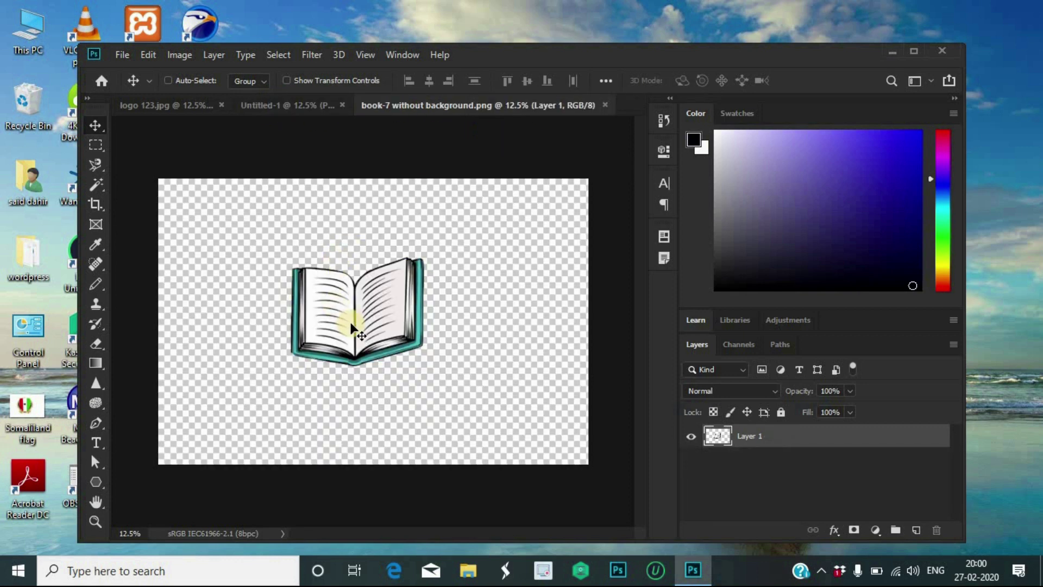
mouse_move(351, 326)
left_mouse_down()
mouse_move(315, 218)
mouse_move(271, 154)
mouse_move(268, 101)
mouse_move(302, 207)
mouse_move(354, 308)
left_mouse_up()
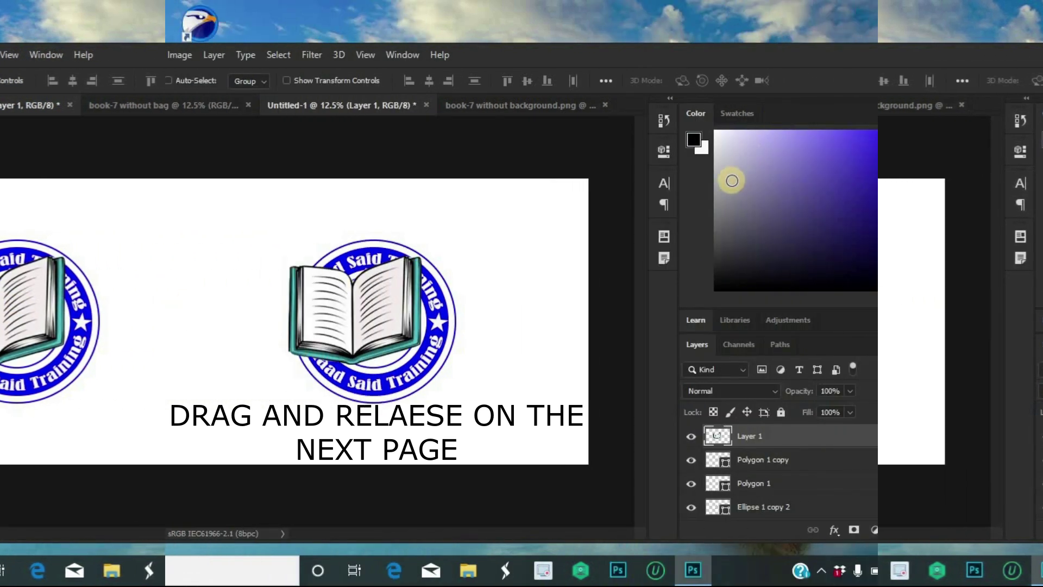
left_click_drag(369, 299, 380, 302)
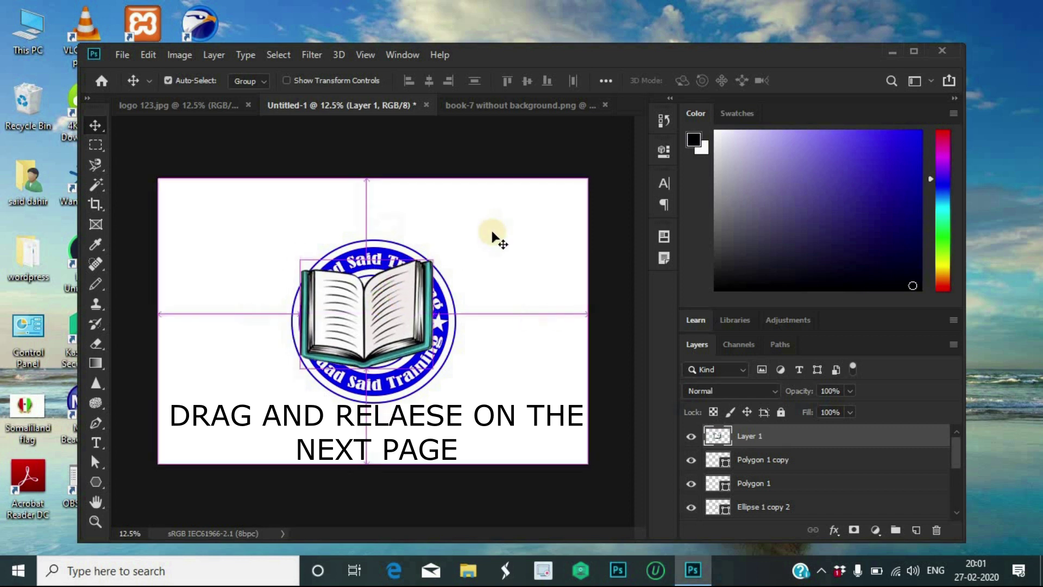
- Scale the book to about 59% and centre it inside the logo's inner circle
key("ctrl+t")
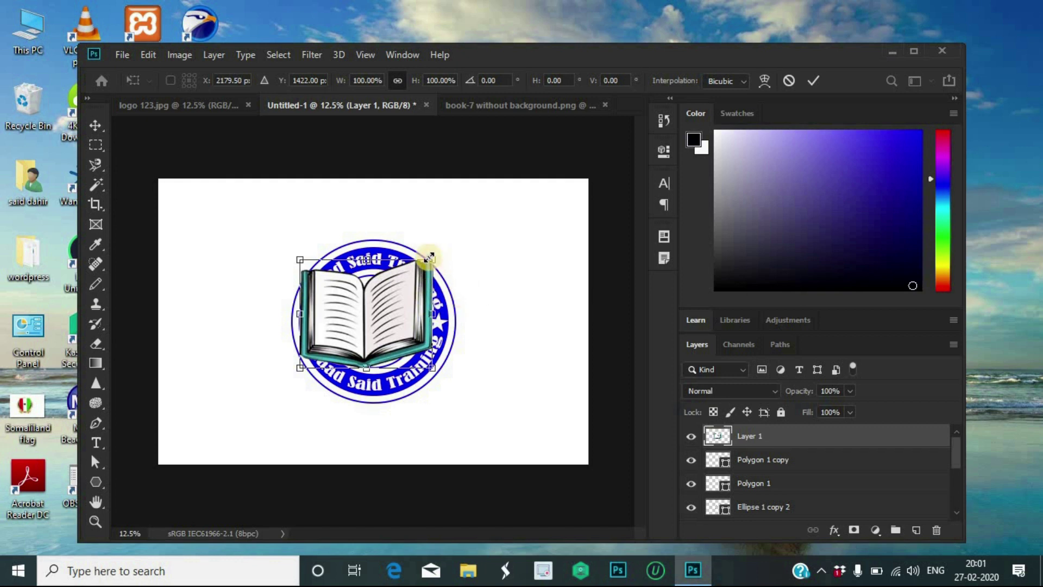
left_click_drag(429, 256, 394, 293)
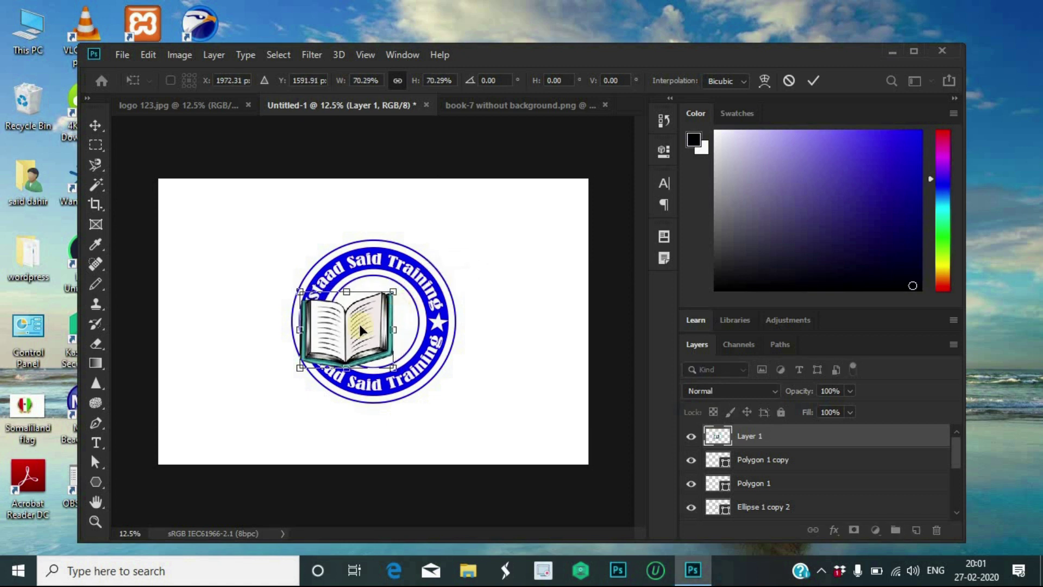
left_click_drag(347, 331, 364, 319)
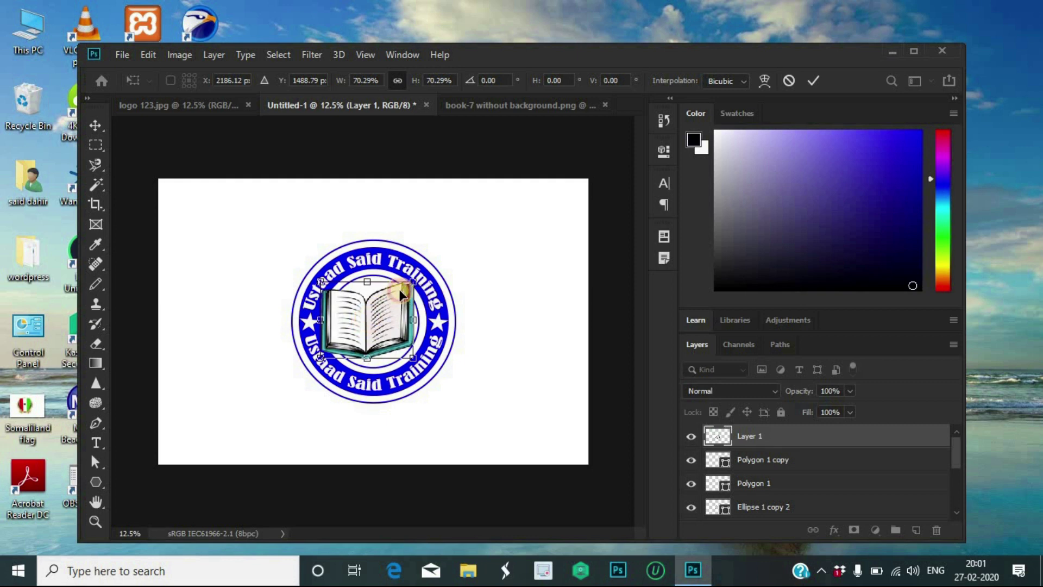
left_click_drag(413, 282, 404, 290)
left_click_drag(369, 321, 380, 317)
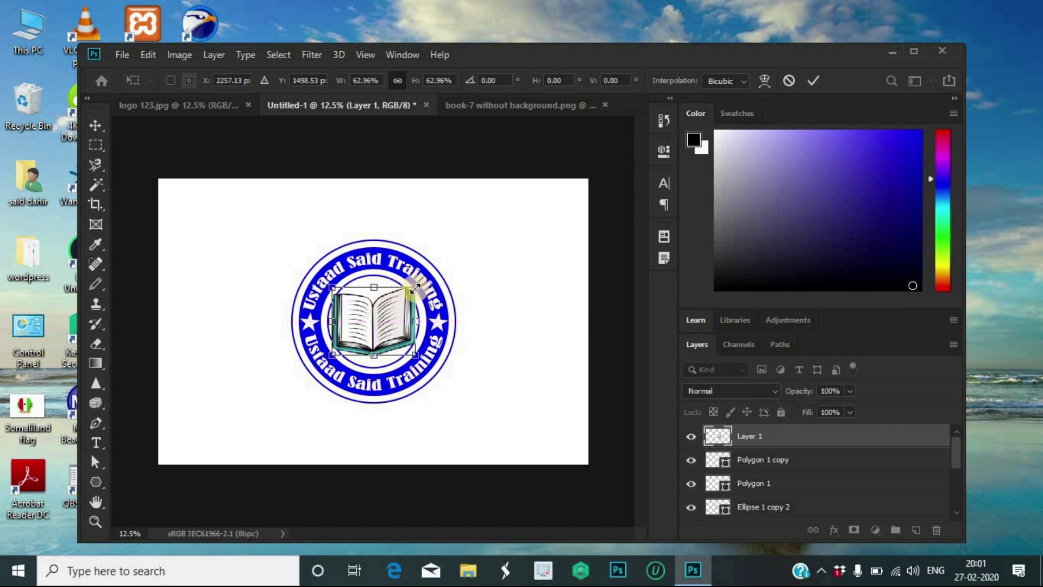
left_click_drag(415, 287, 411, 295)
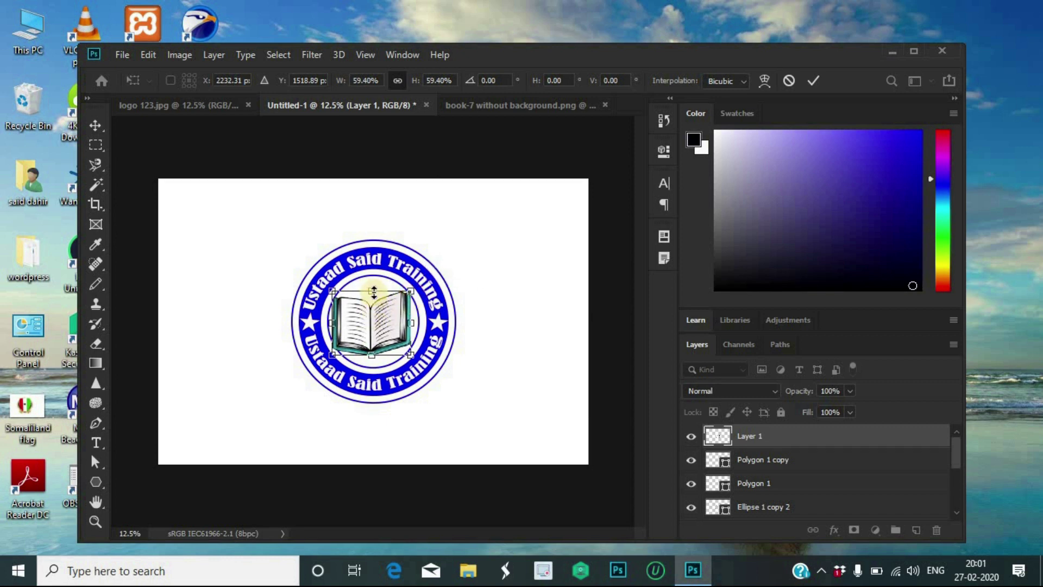
left_click_drag(374, 292, 372, 286)
left_click_drag(355, 322, 358, 324)
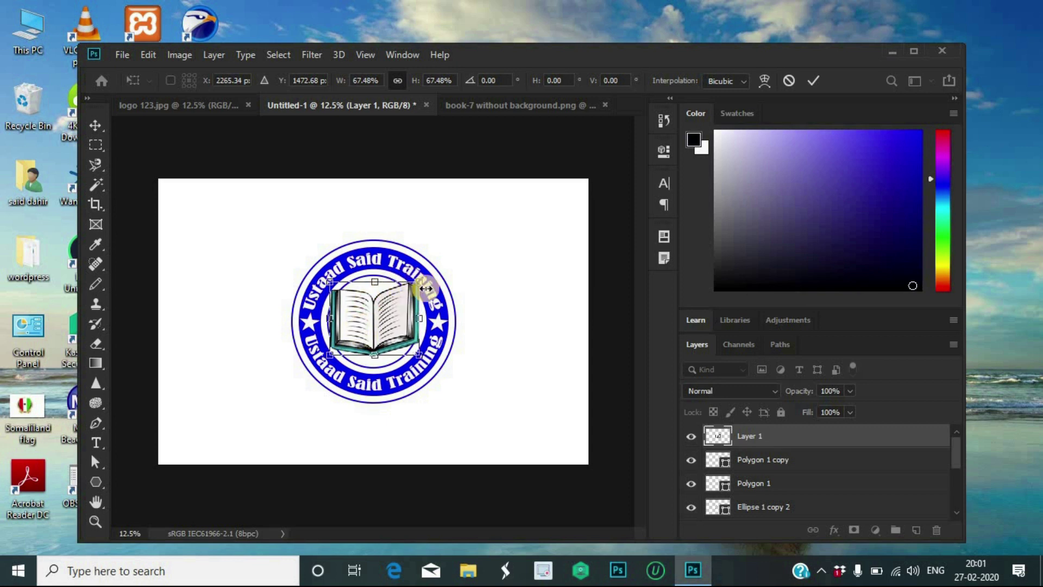
left_click_drag(416, 283, 360, 319)
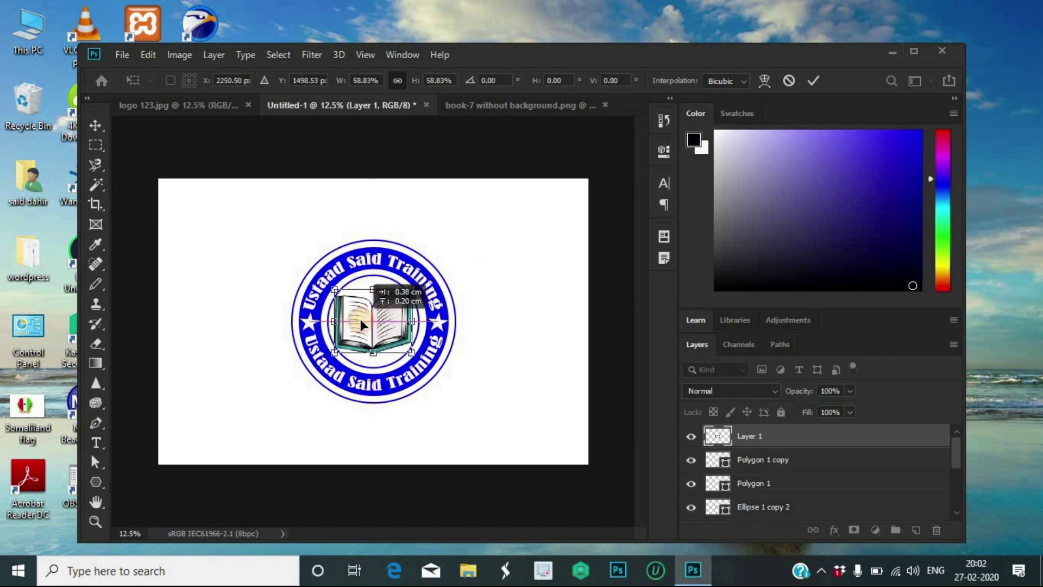
left_click(814, 80)
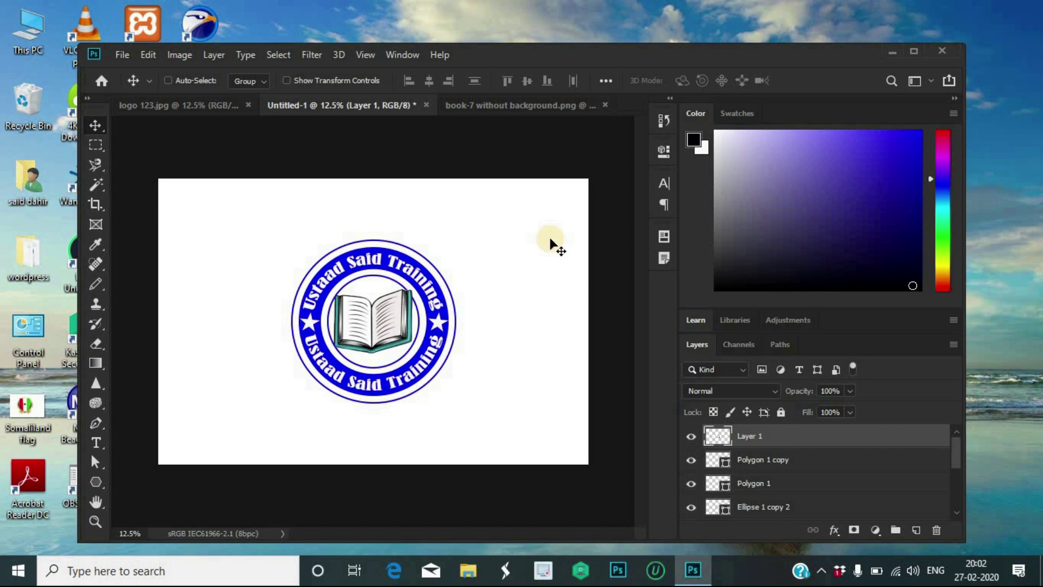
- Shrink the book slightly further, to about 96% of its size, inside the inner circle
key("ctrl+t")
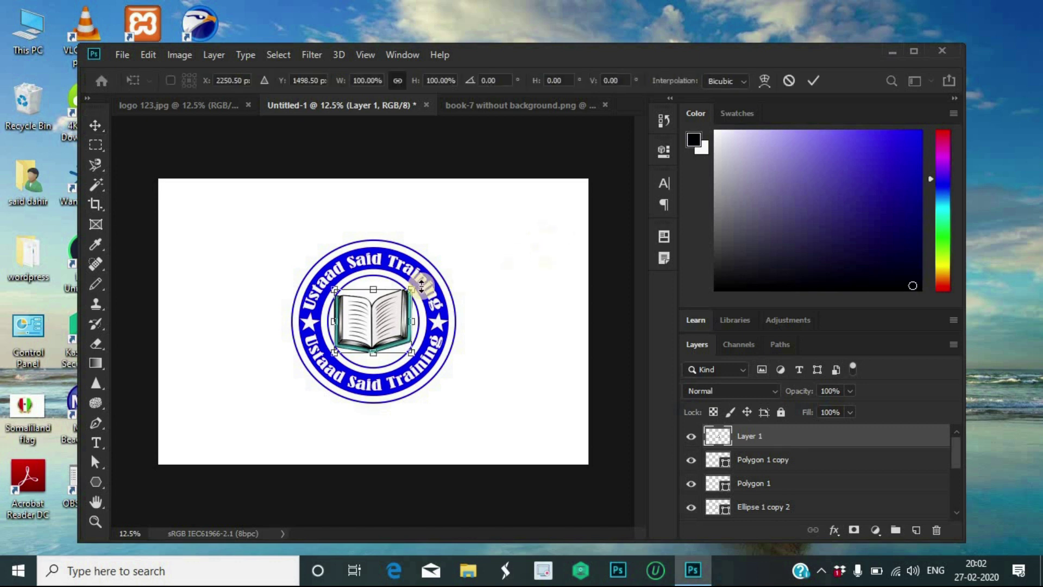
left_click_drag(410, 289, 407, 293)
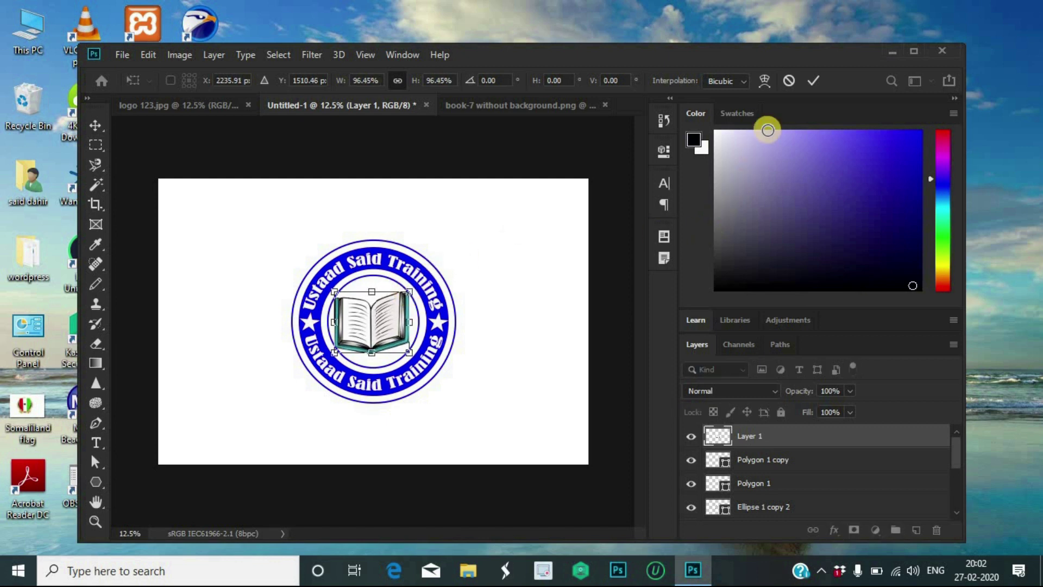
left_click(813, 80)
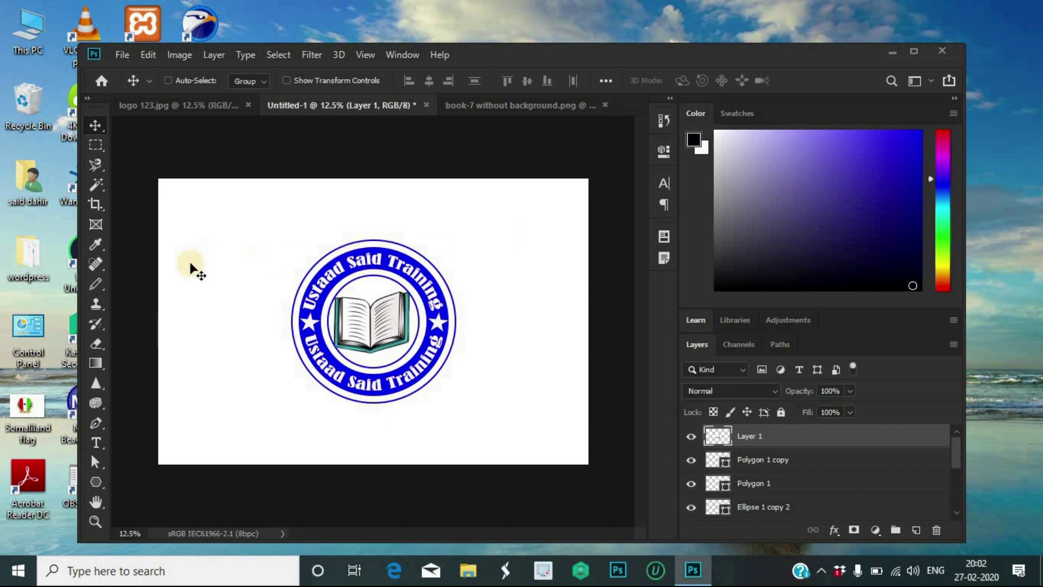
- Open the image "pencil 0000" from the "photoshop aan sameeyey" folder
left_click(123, 55)
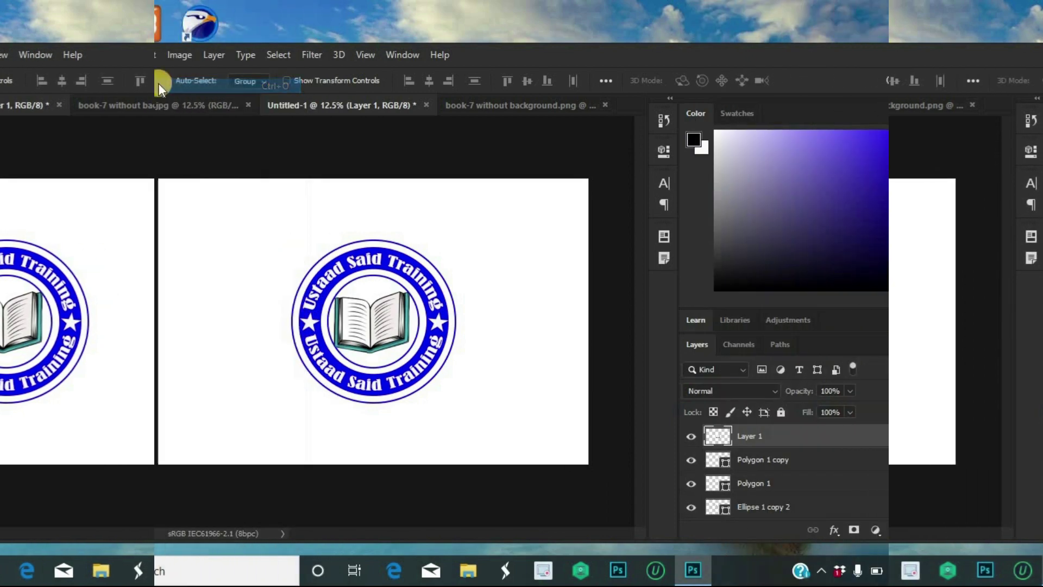
left_click(158, 83)
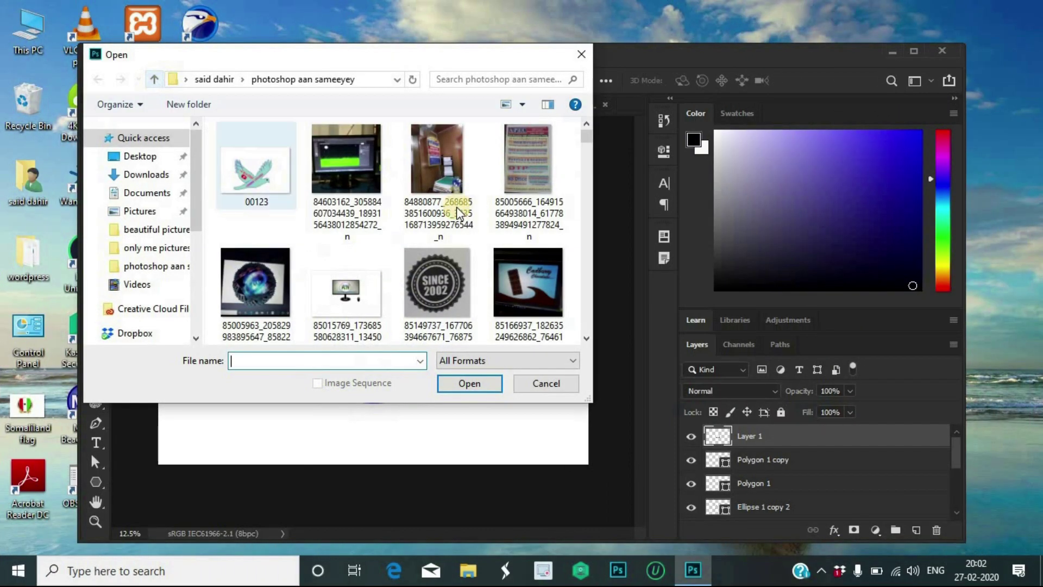
left_click(152, 270)
scroll(506, 255, "down", 5)
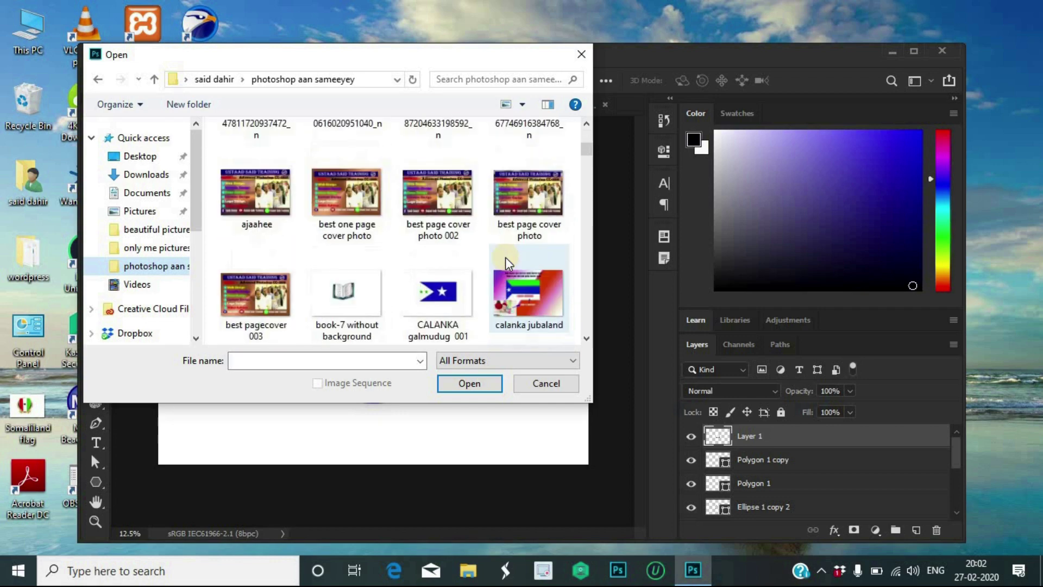
scroll(505, 256, "down", 10)
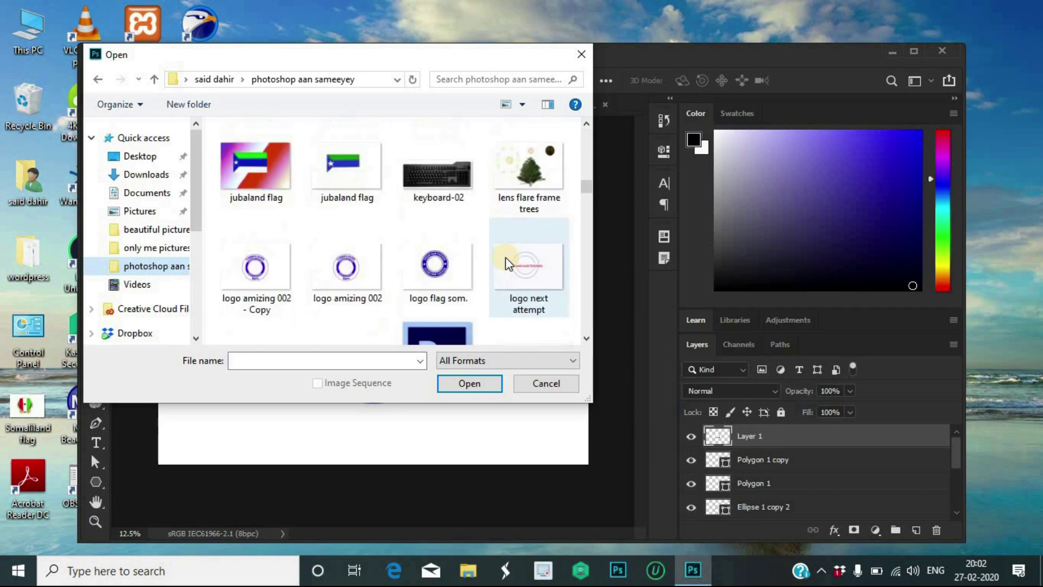
scroll(506, 257, "down", 10)
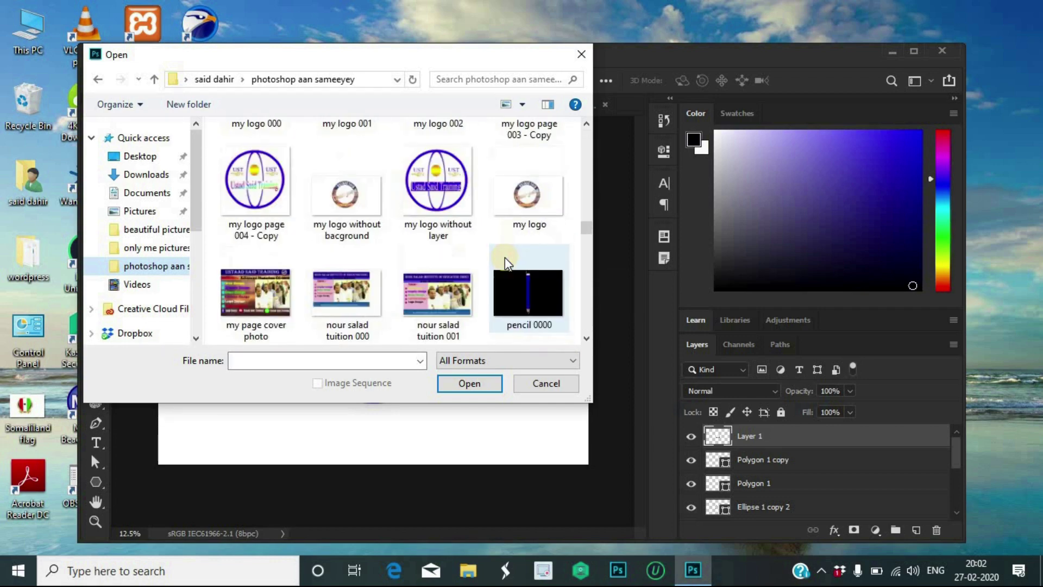
scroll(504, 256, "down", 8)
scroll(504, 257, "up", 7)
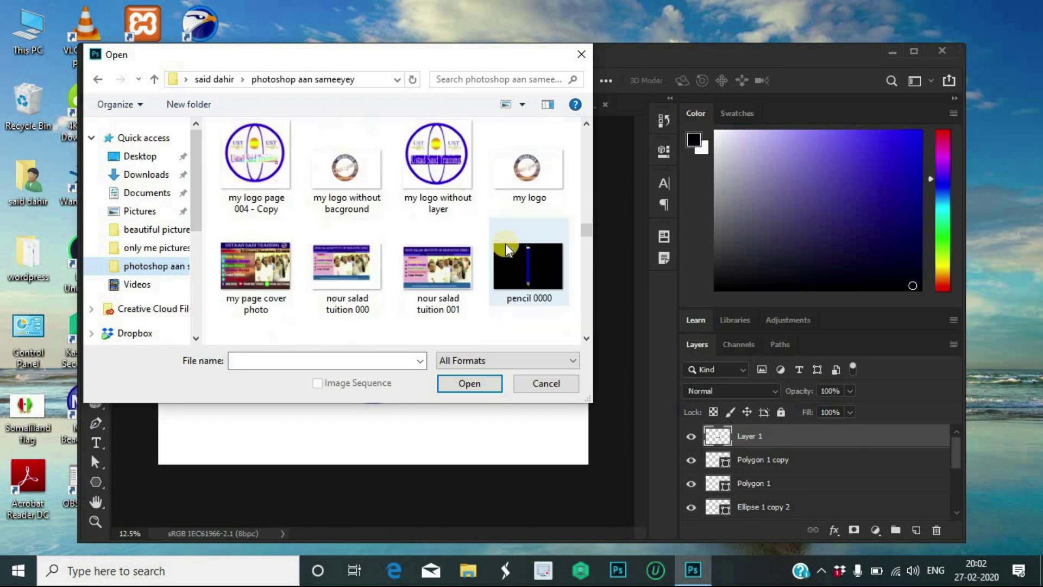
left_click(538, 277)
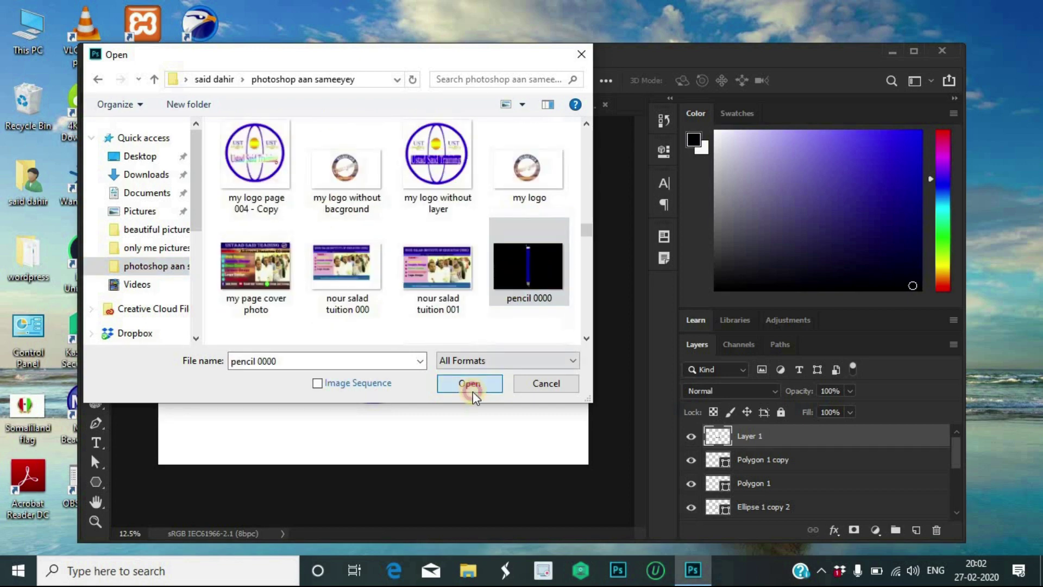
left_click(472, 388)
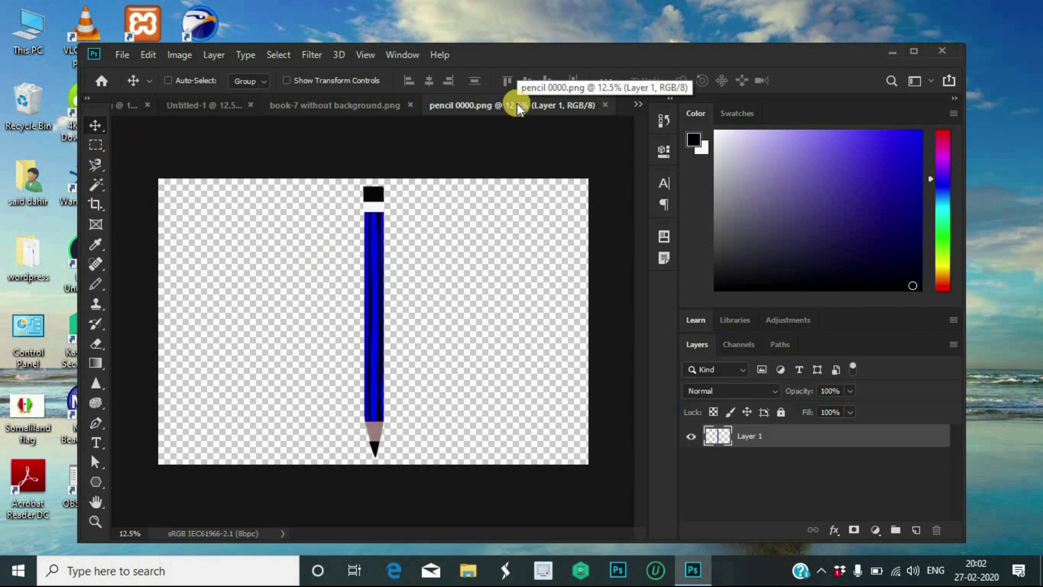
- Copy the blue pencil from its image into the Untitled-1 document and place it over the circular logo
left_click(343, 105)
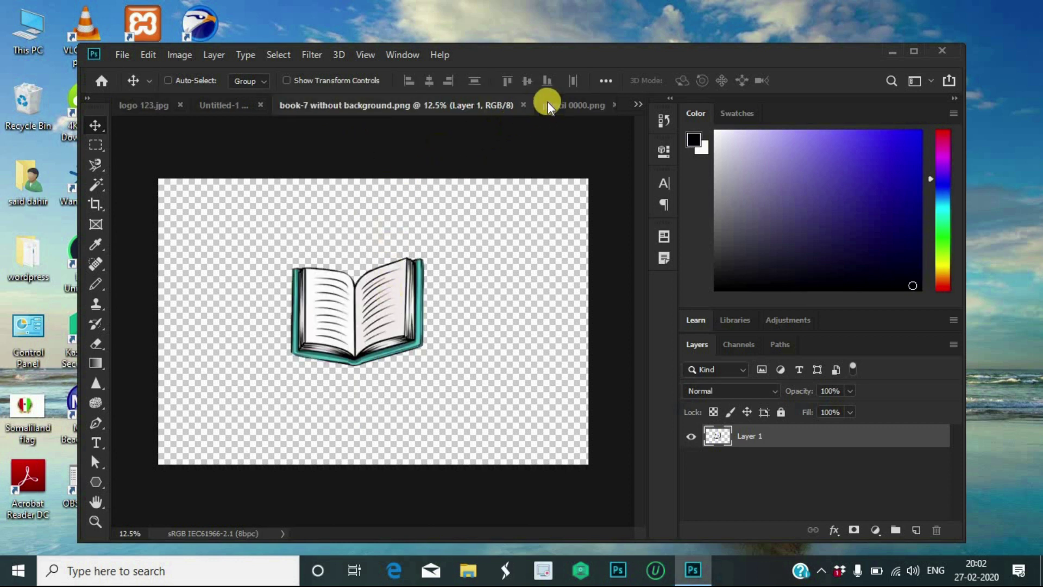
left_click(569, 104)
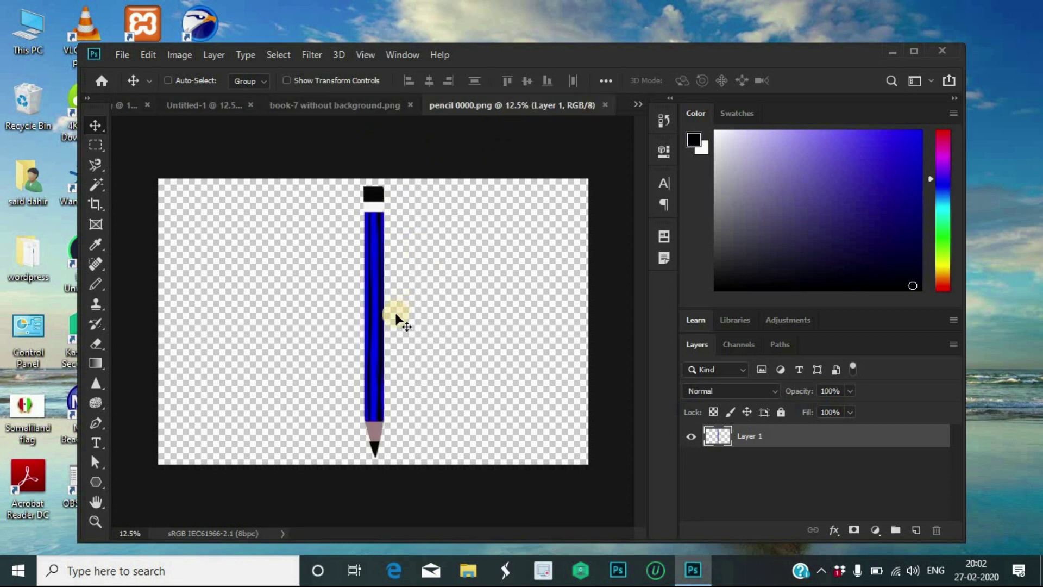
left_click(198, 103)
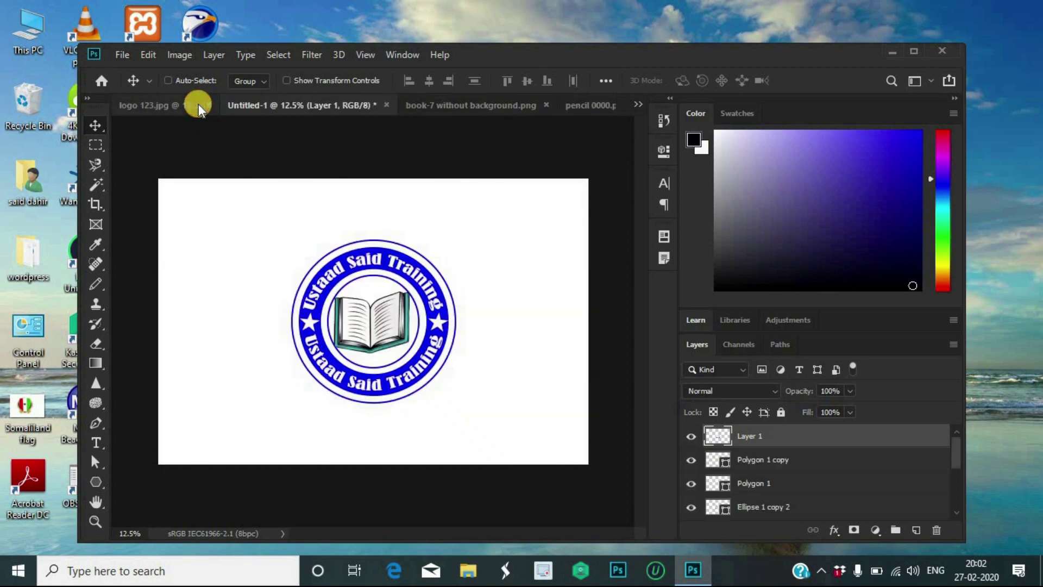
left_click(595, 105)
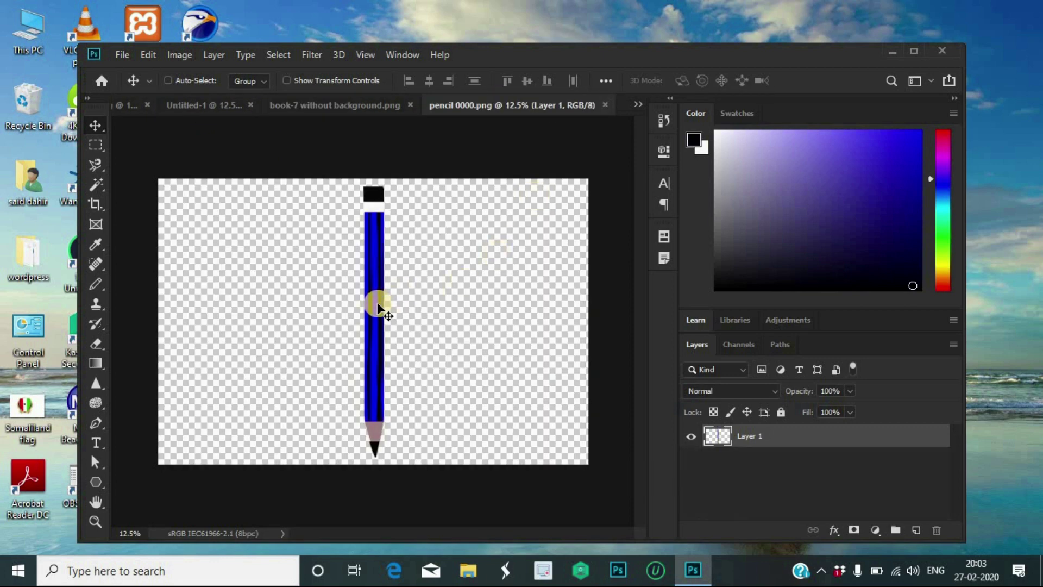
mouse_move(377, 307)
left_mouse_down()
mouse_move(333, 249)
mouse_move(157, 103)
mouse_move(250, 224)
mouse_move(271, 297)
mouse_move(371, 345)
mouse_move(375, 314)
mouse_move(482, 298)
mouse_move(545, 305)
left_mouse_up()
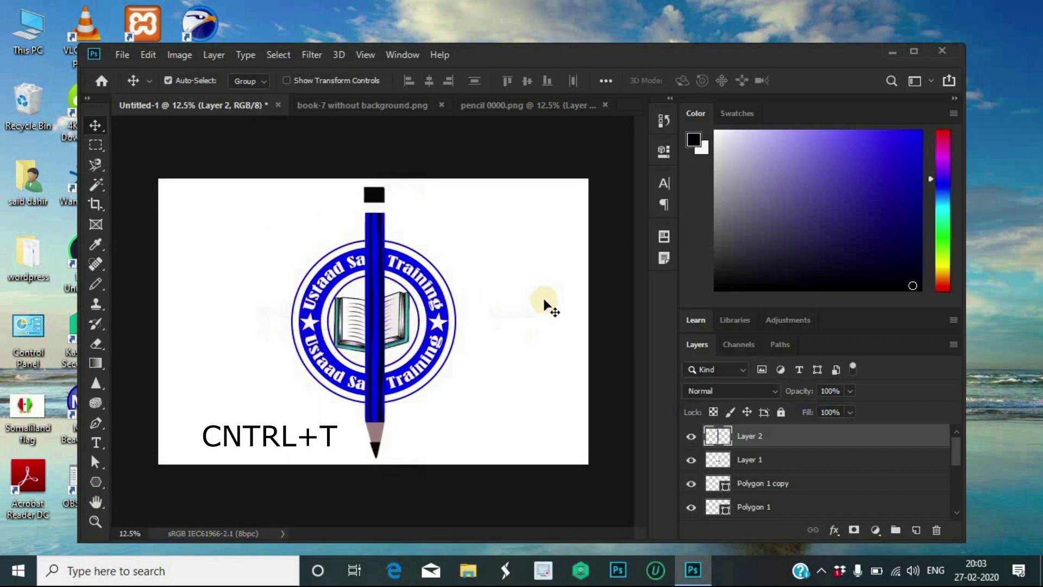
- Scale the pencil to about 47% width and 25% height, and move it up so its tip rests on the book
key("ctrl+t")
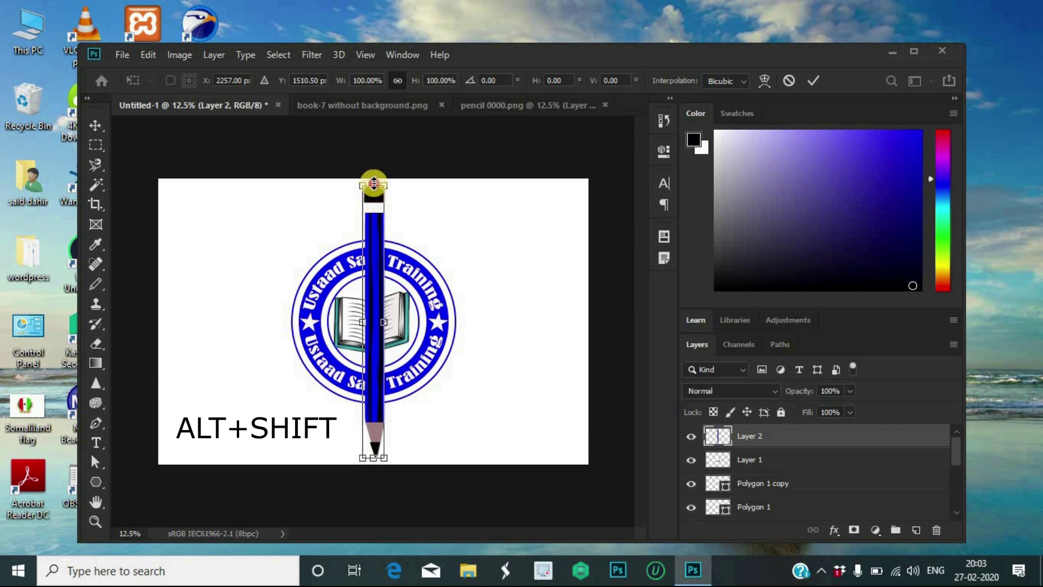
left_click_drag(374, 184, 370, 251)
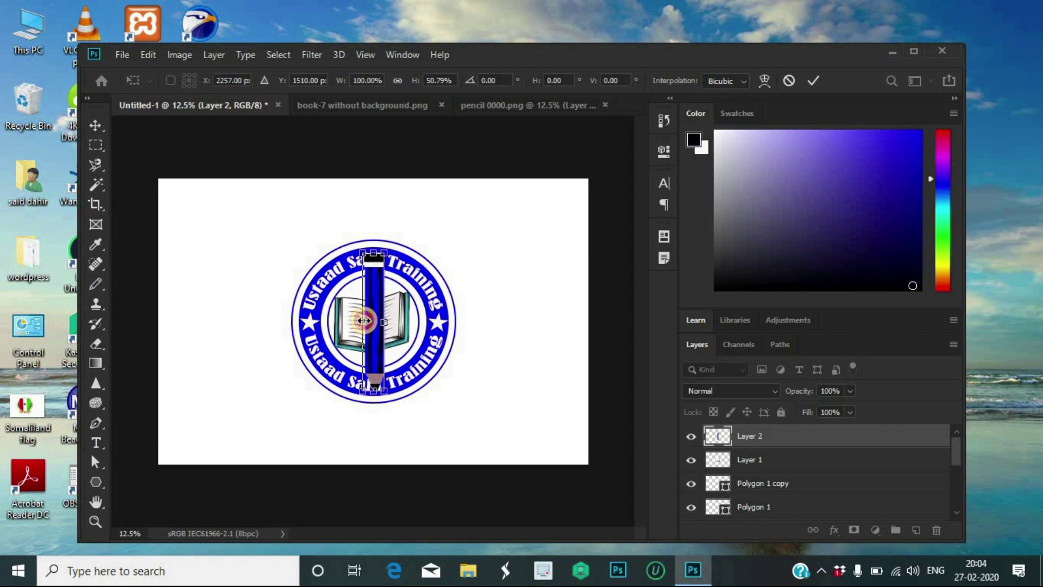
left_click_drag(364, 321, 363, 324)
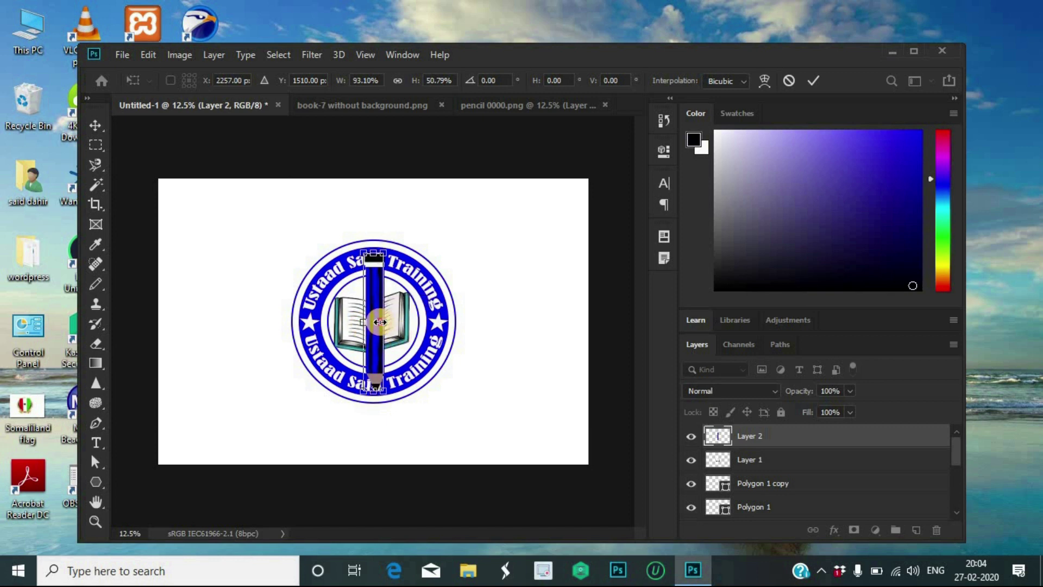
left_click_drag(380, 323, 375, 314)
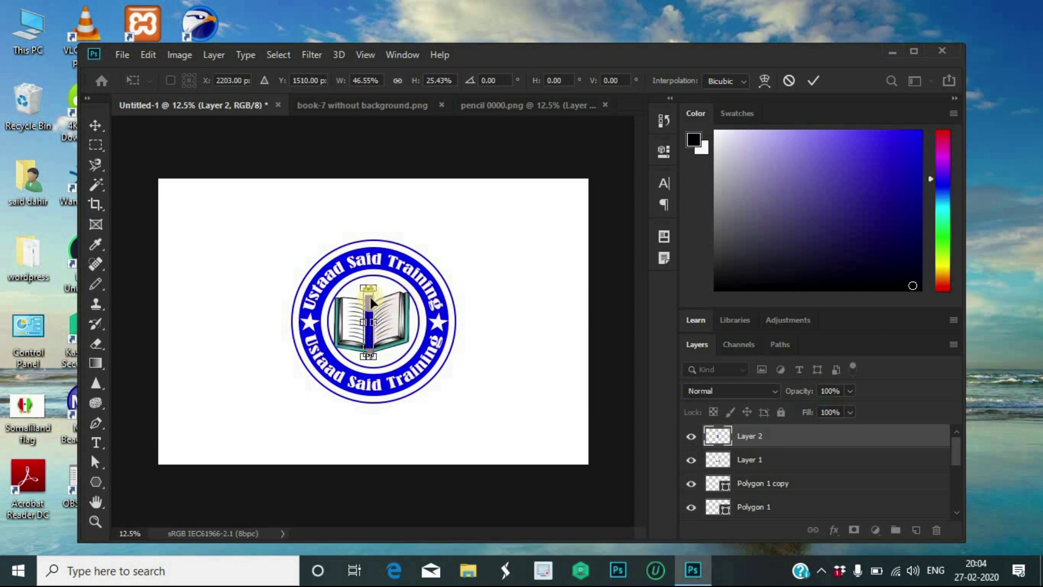
left_click(813, 79)
left_click_drag(372, 324, 385, 281)
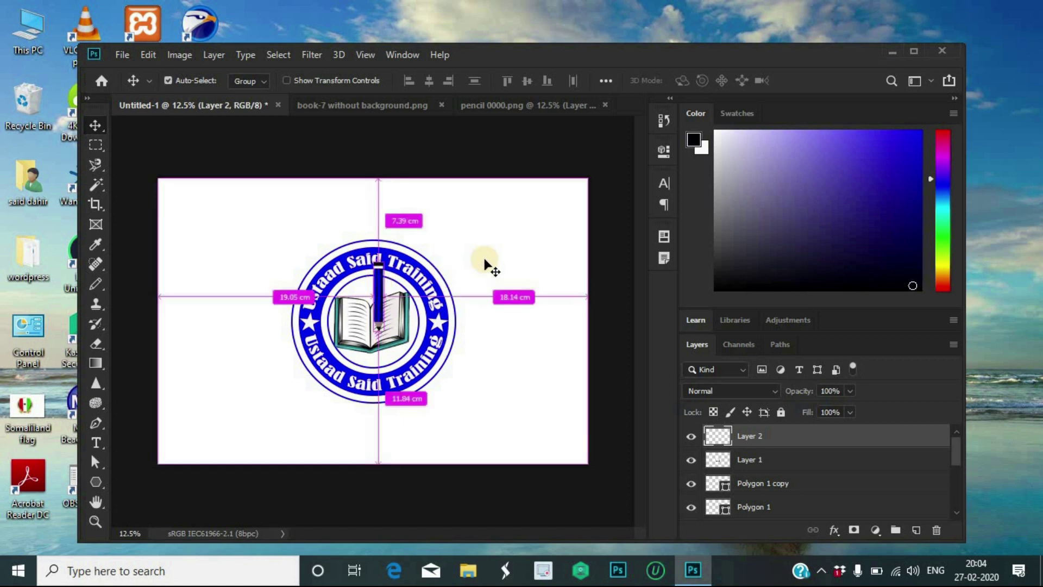
- Shrink the pencil further and position it upright over the book's spine inside the inner circle
key("ctrl+t")
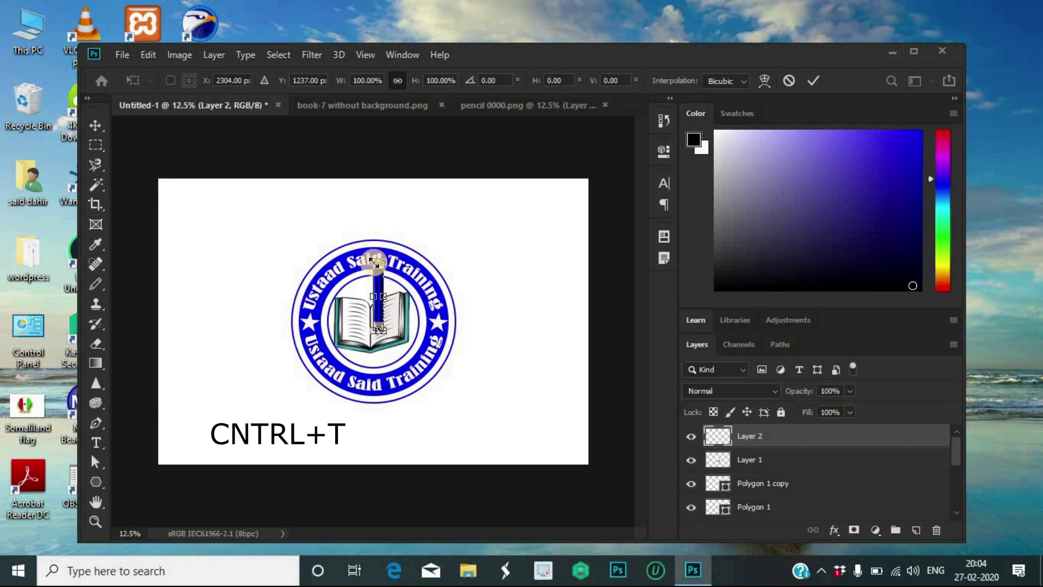
left_click_drag(378, 262, 378, 264)
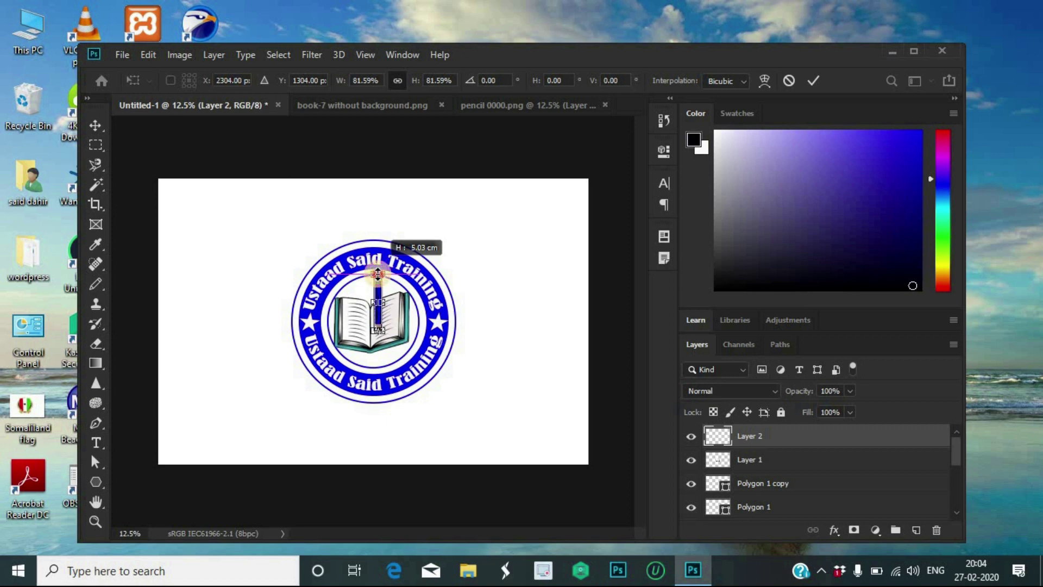
left_click_drag(378, 275, 378, 282)
left_click(812, 80)
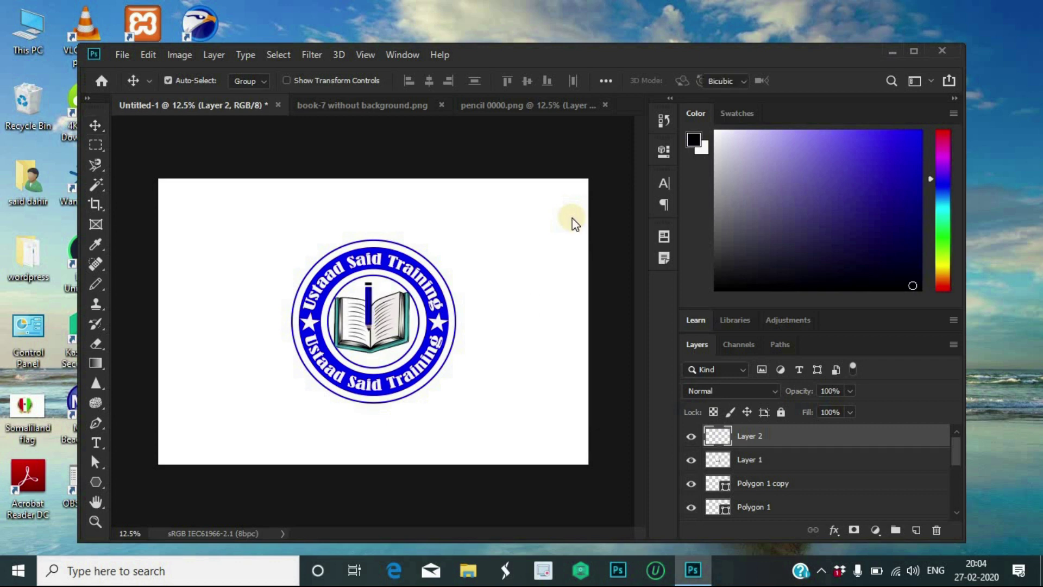
- Rotate the pencil about 30° clockwise so its tip points at the book's left page
key("ctrl+t")
left_click_drag(383, 272, 397, 287)
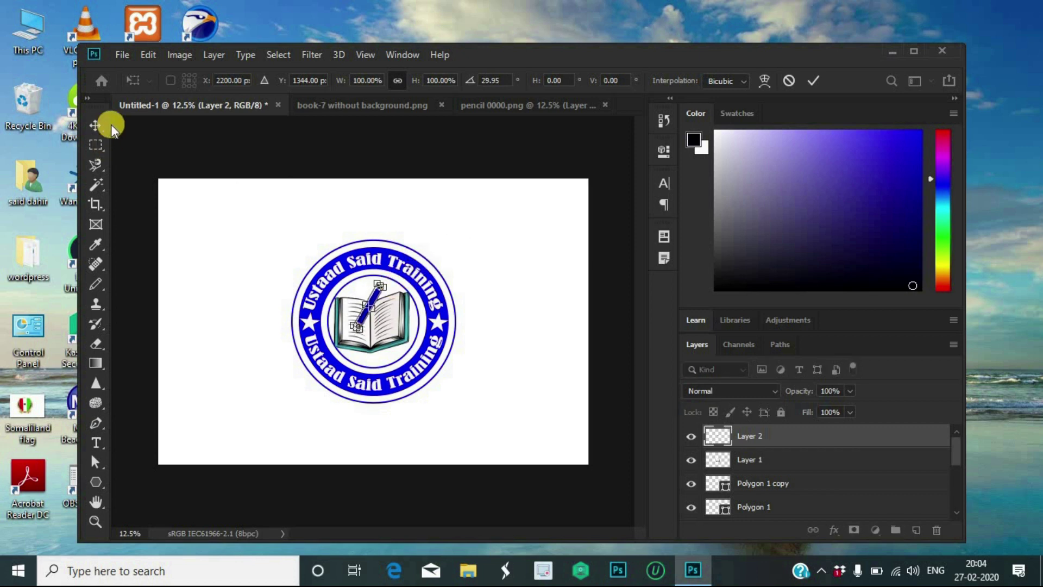
left_click(168, 127)
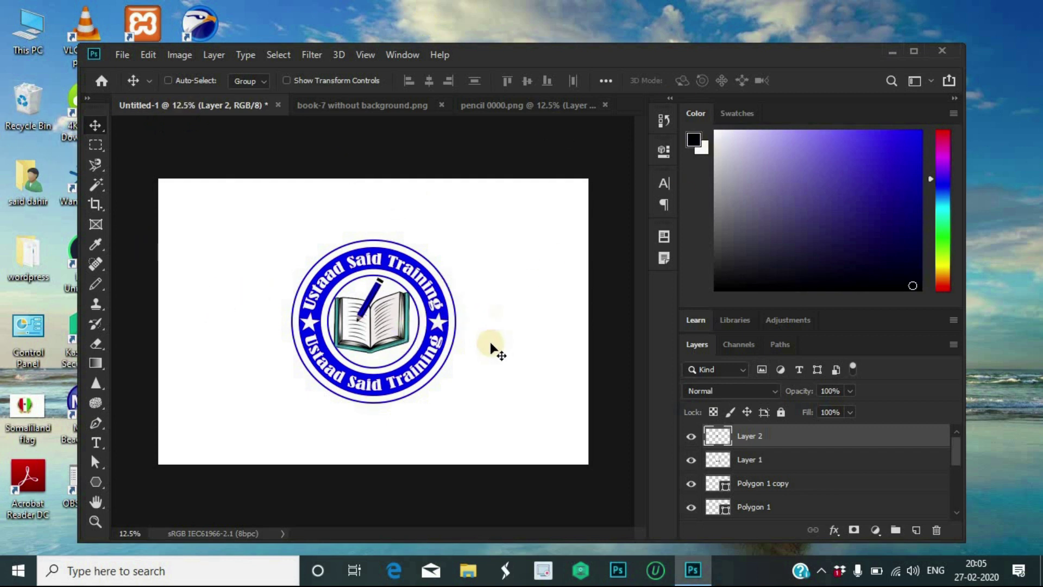
- Select all the logo layers above the background and merge them into a single layer
scroll(848, 484, "down", 1)
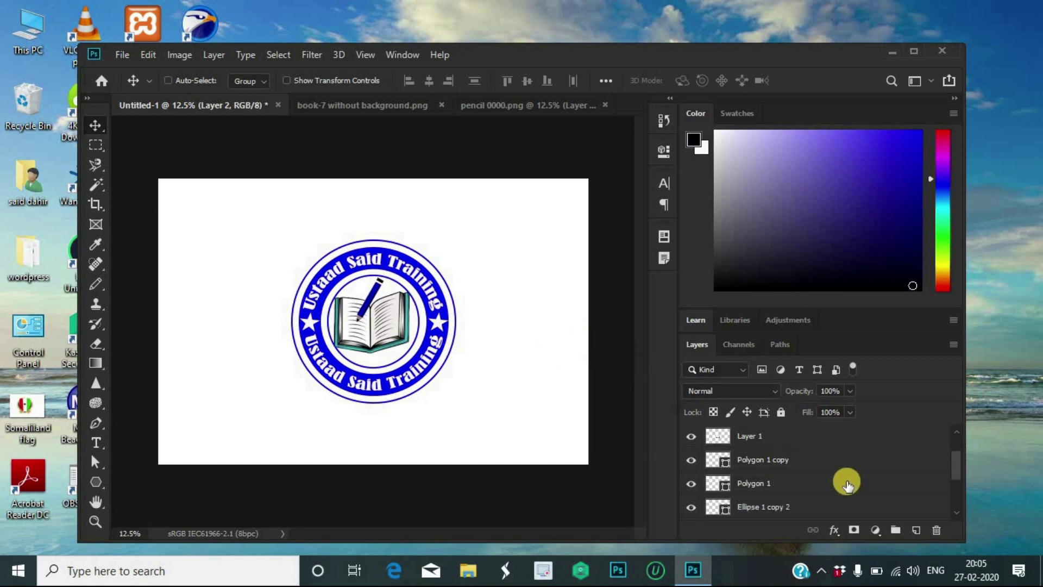
scroll(847, 484, "down", 3)
scroll(848, 480, "up", 5)
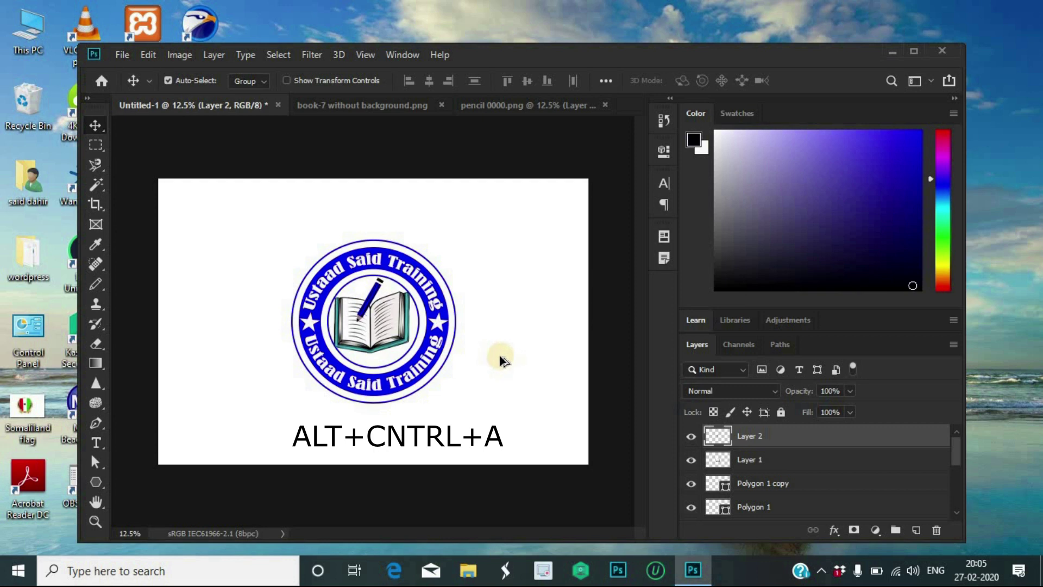
key("ctrl+alt+a")
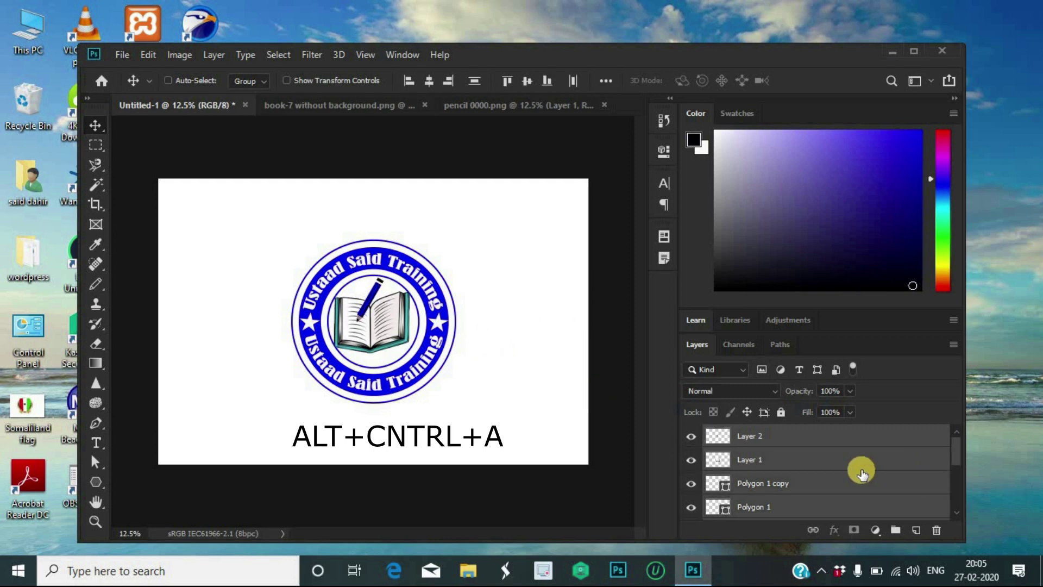
scroll(862, 473, "down", 3)
scroll(848, 478, "up", 3)
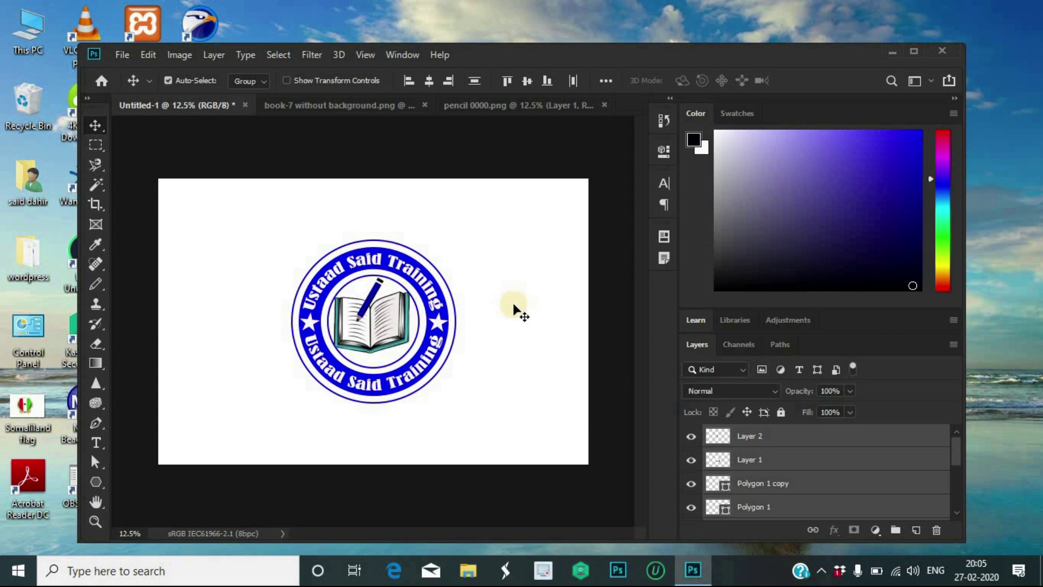
key("ctrl+e")
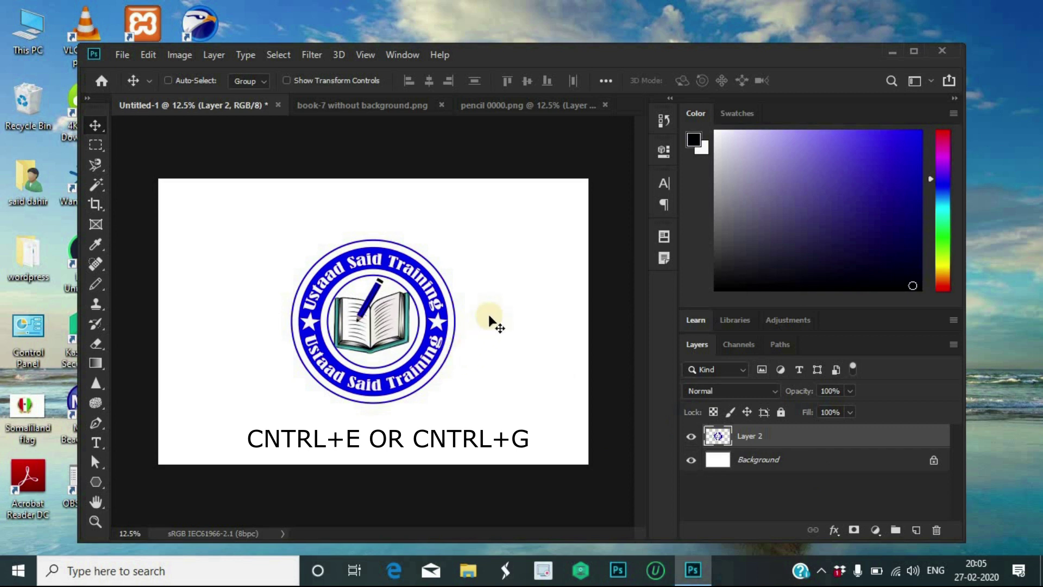
- Enlarge the merged logo proportionally about its centre so it fills more of the canvas height
key("ctrl+t")
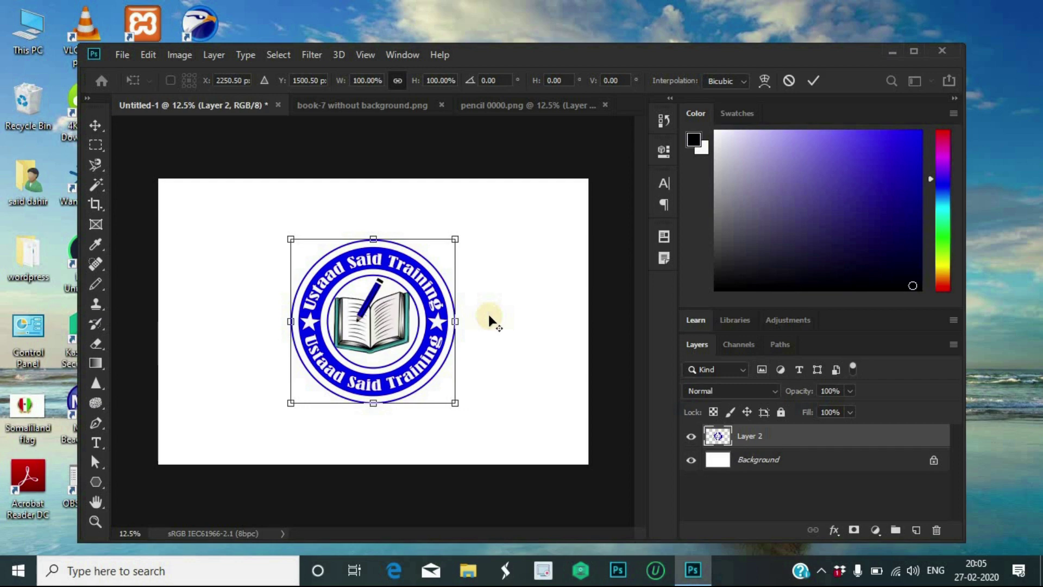
left_click_drag(456, 237, 485, 221)
left_click(816, 82)
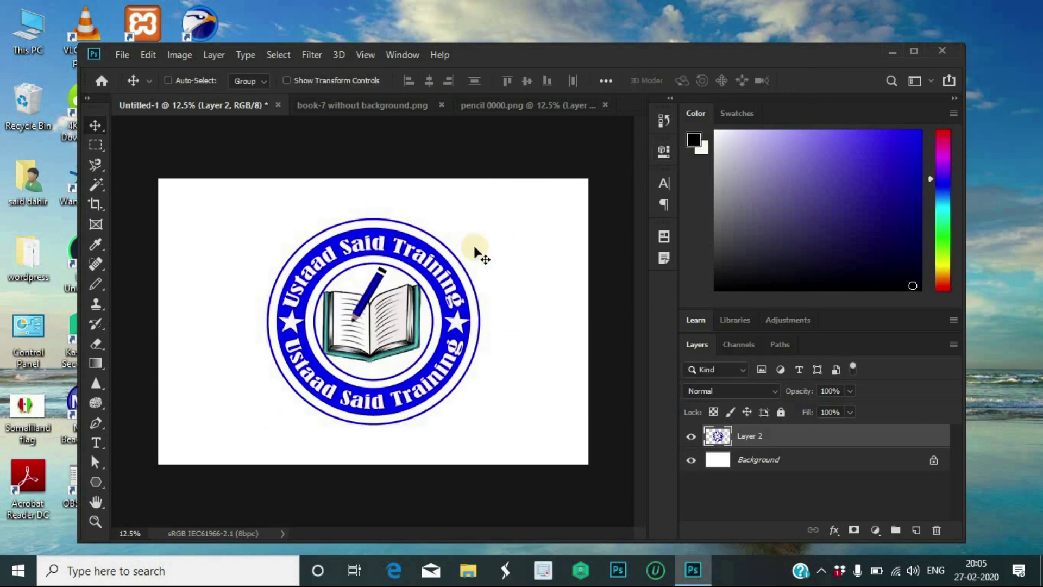